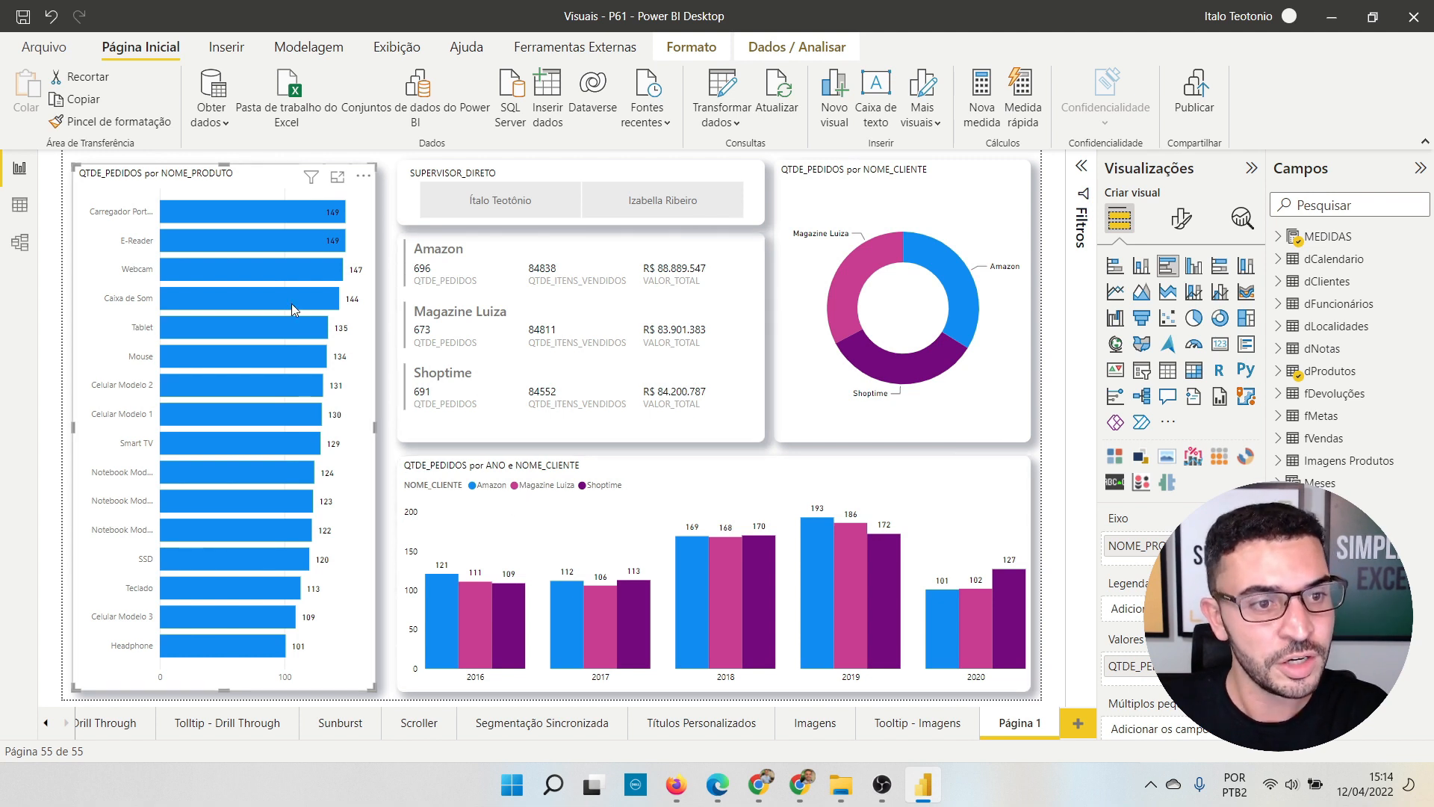
Step: Select a product bar in the finished dashboard to cross-filter the other visuals
click(266, 303)
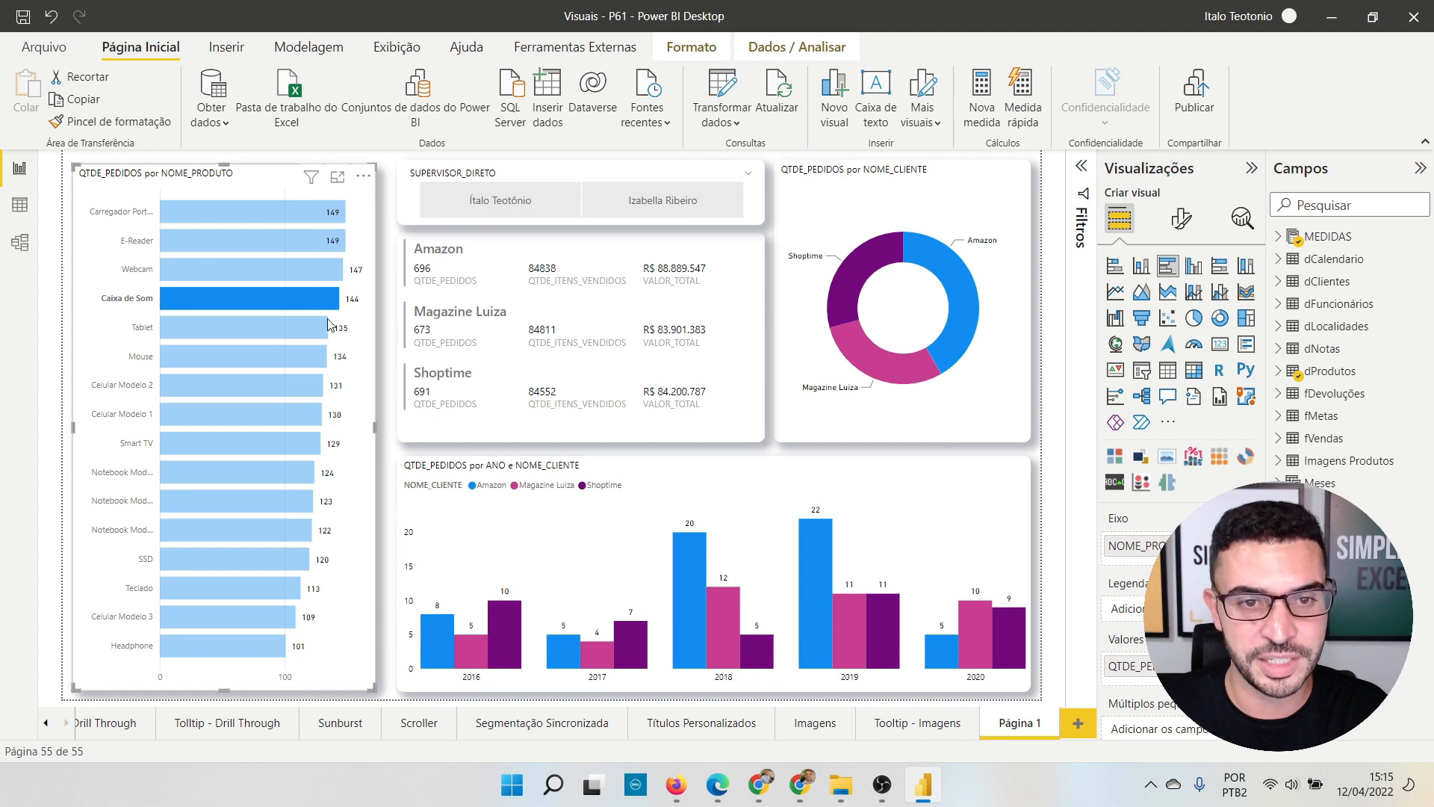
click(306, 310)
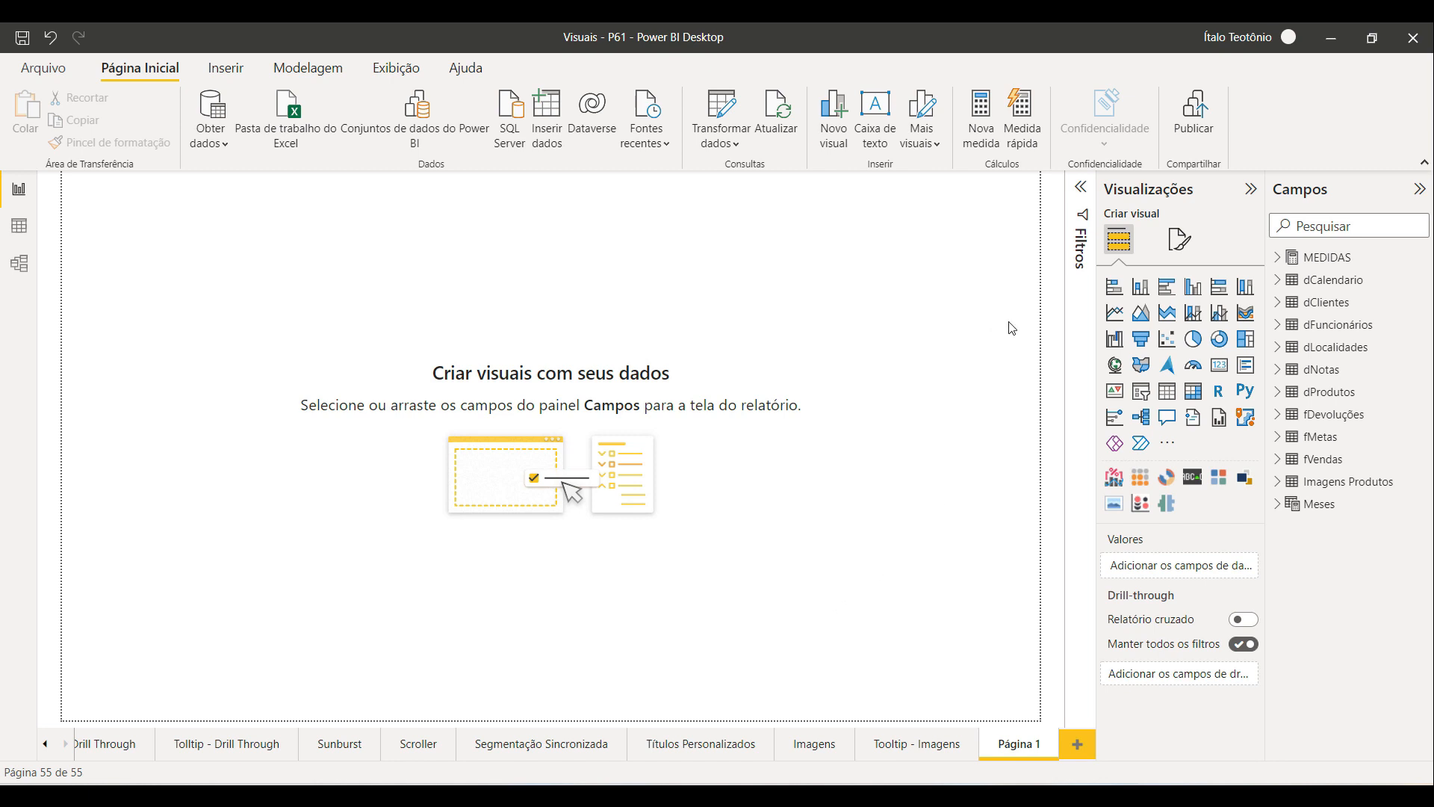
Step: Insert a clustered column chart and resize it to fill the lower-right area of the page
click(1193, 286)
drag(270, 337, 656, 678)
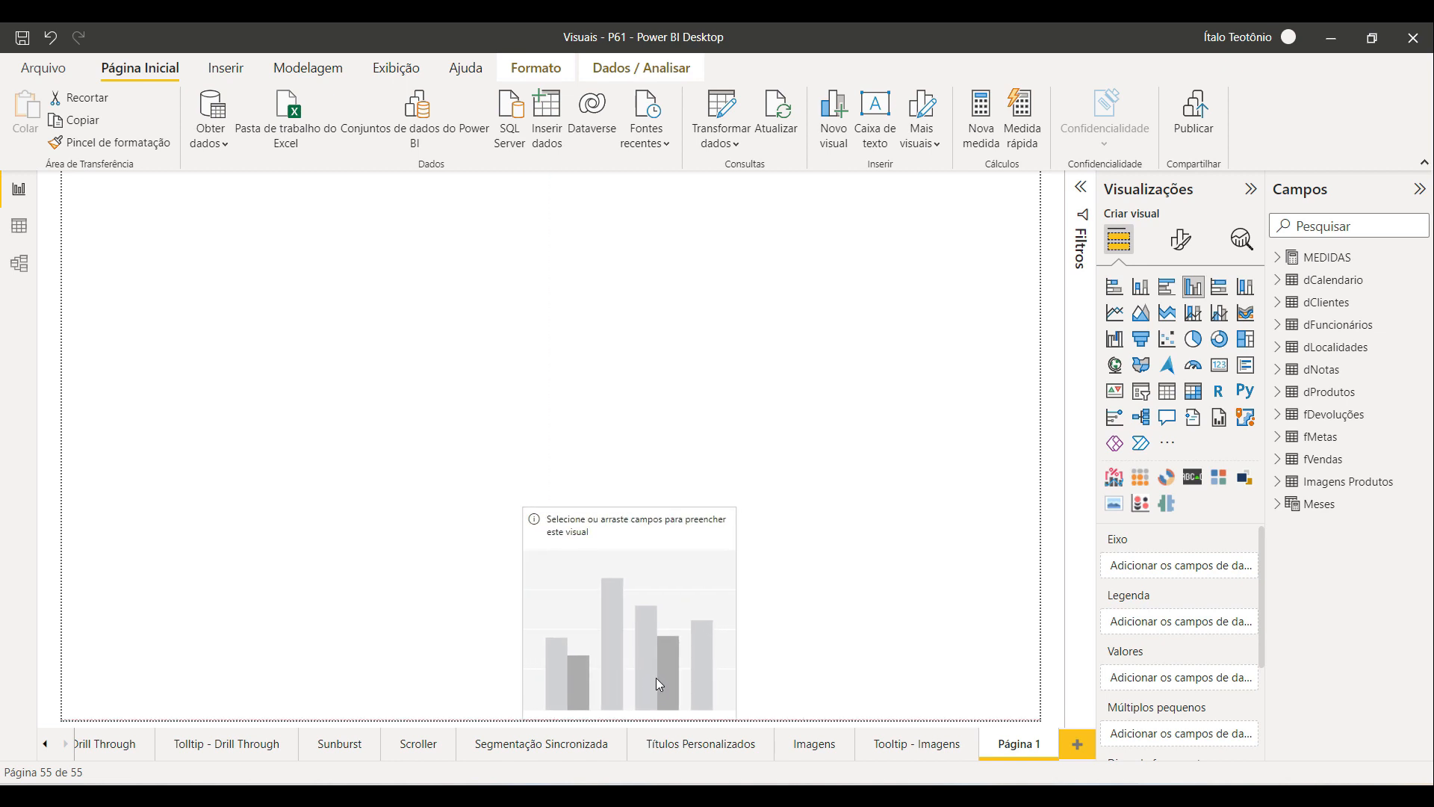
drag(629, 507, 629, 478)
drag(737, 598, 1039, 598)
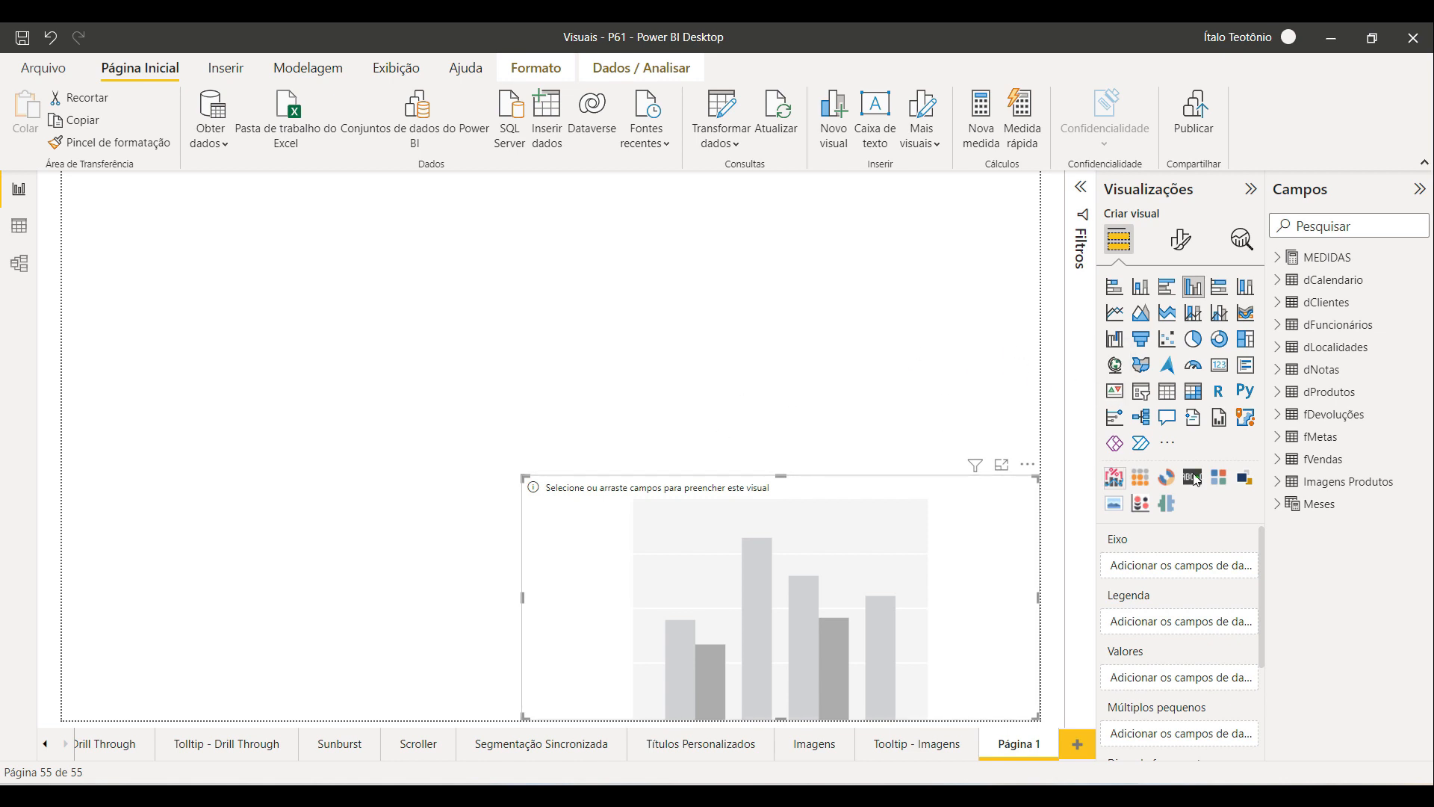
Step: Add NOME_CLIENTE to the column chart's axis and QTDE_PEDIDOS to its values
click(1293, 307)
drag(1301, 323, 1195, 569)
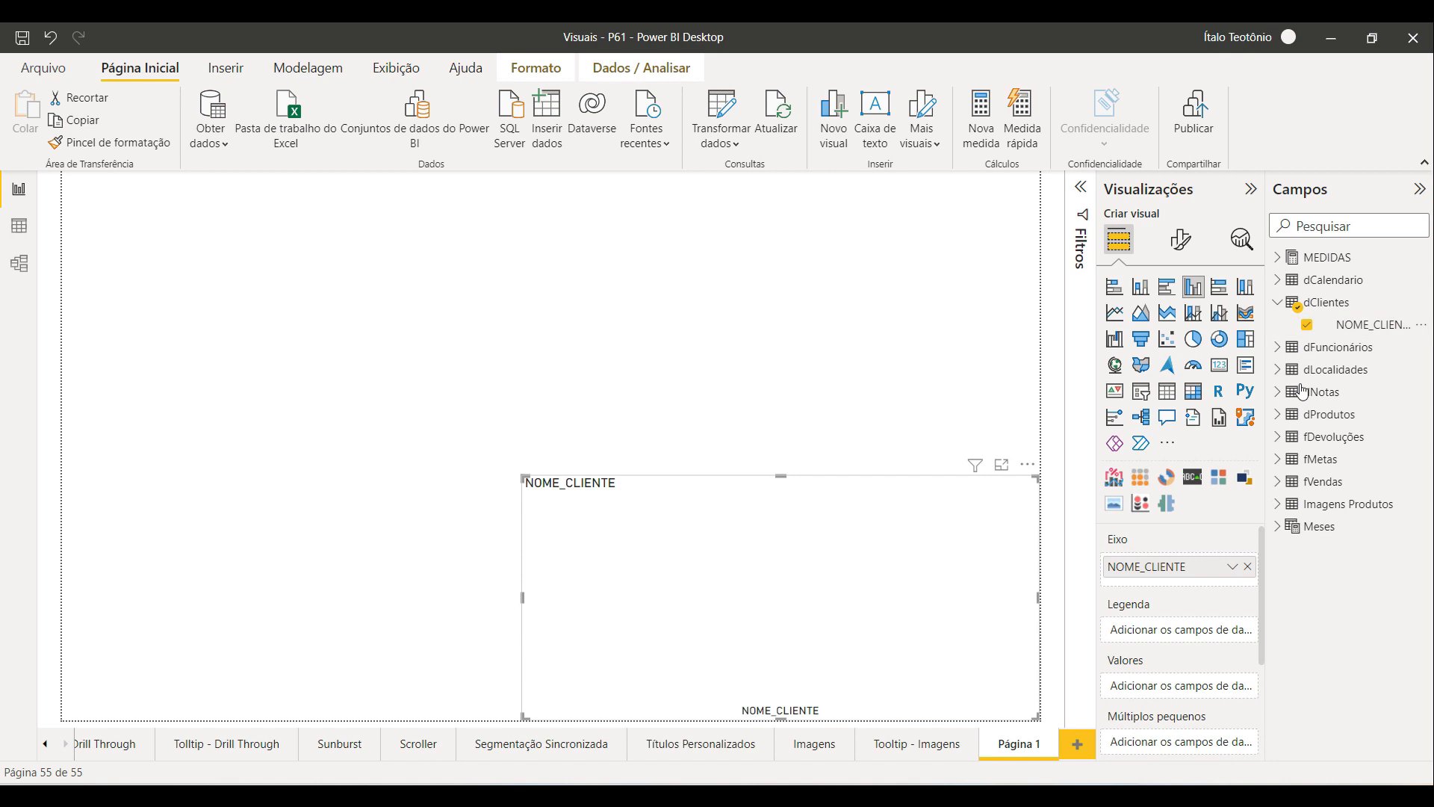
click(1277, 257)
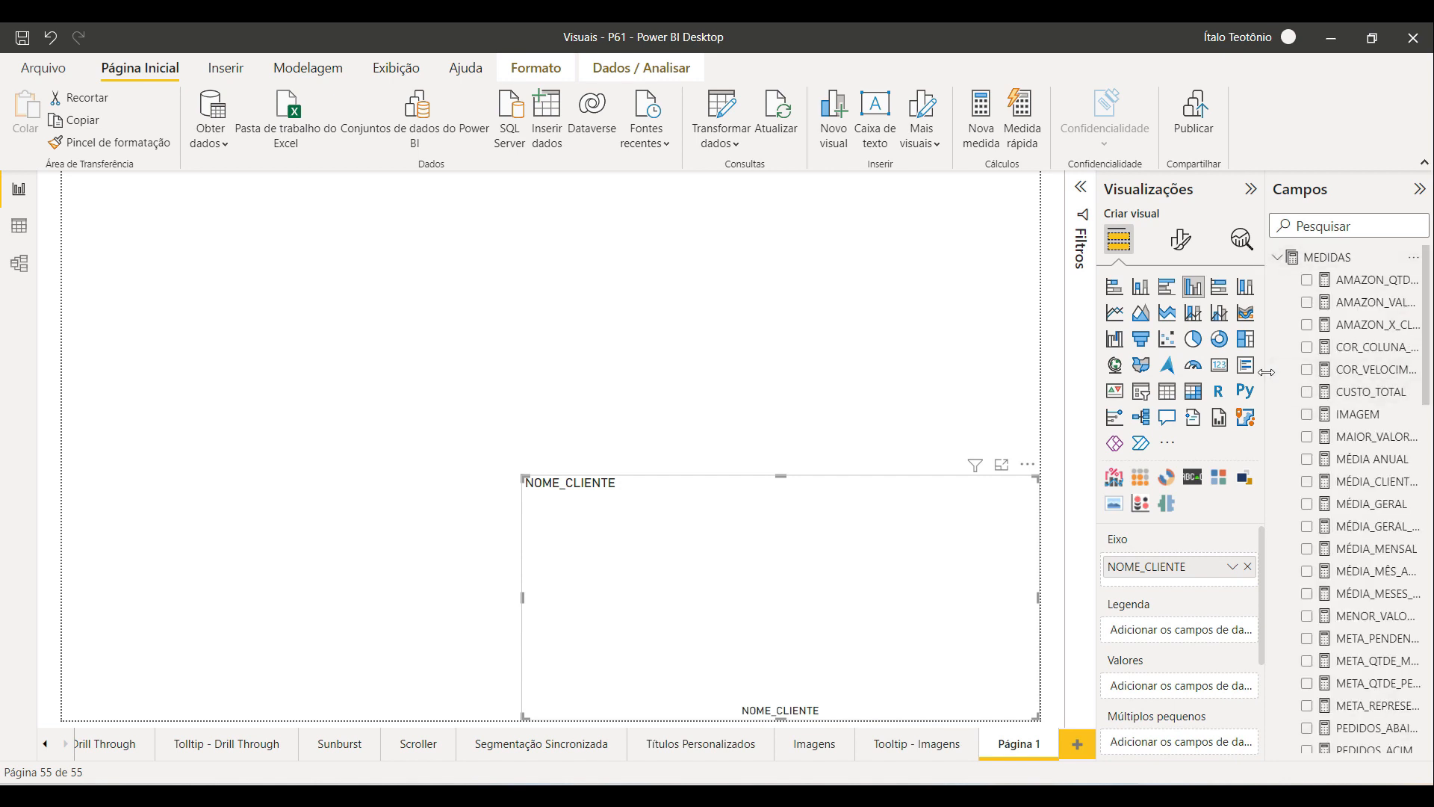
scroll(1259, 436, down, 7)
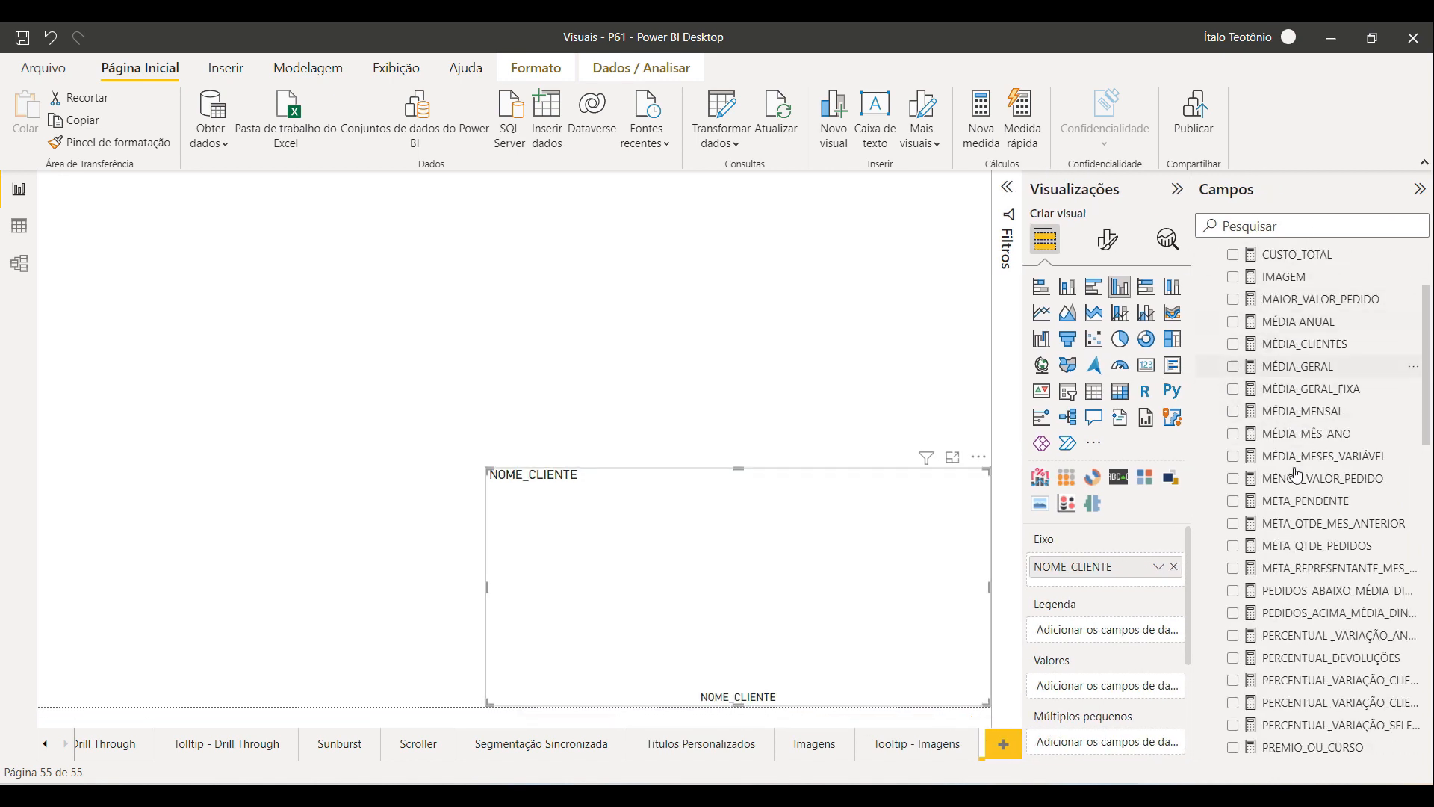
drag(1299, 492, 1110, 685)
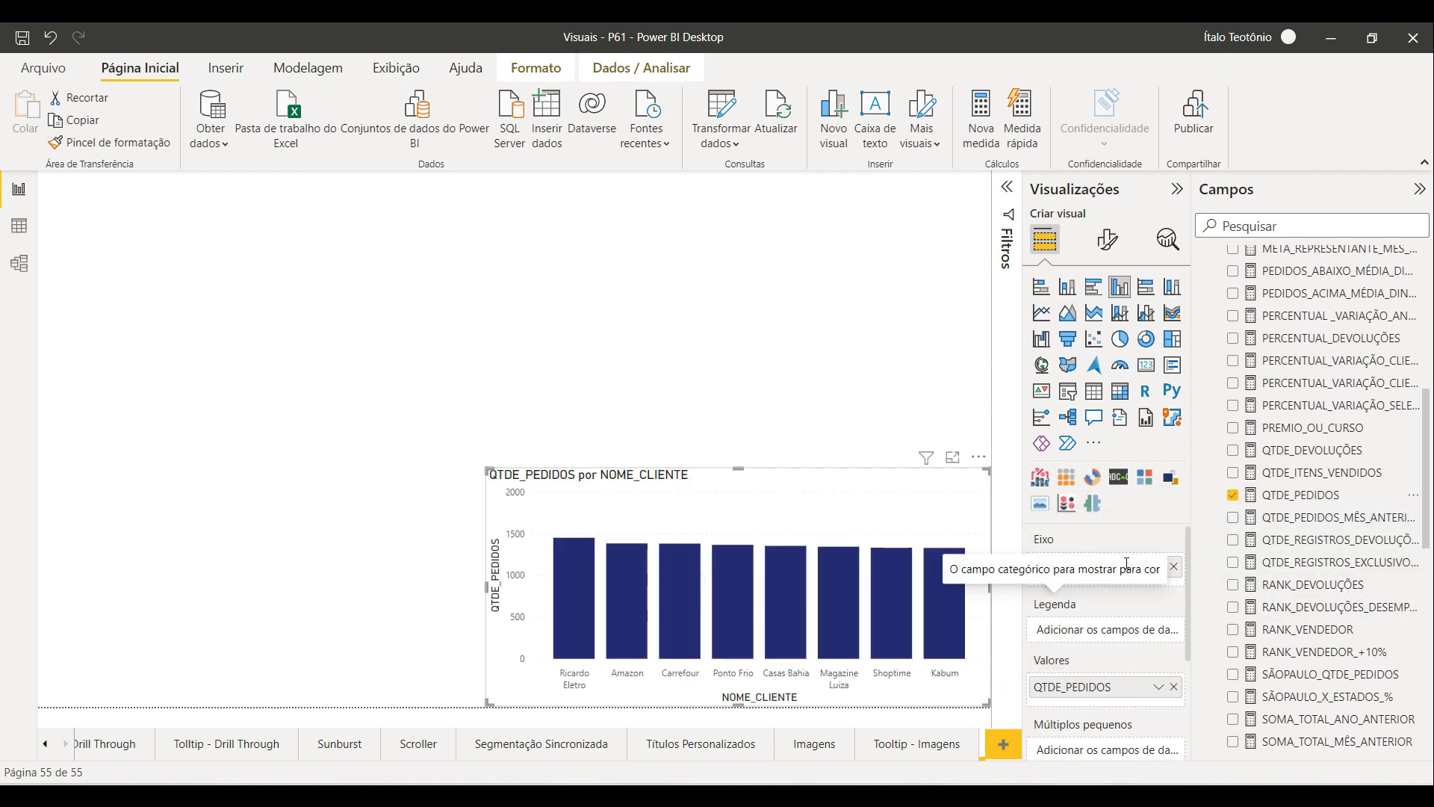
Step: Put ANO from dCalendario on the chart's axis with NOME_CLIENTE as the legend
scroll(1364, 482, up, 4)
scroll(1330, 508, down, 10)
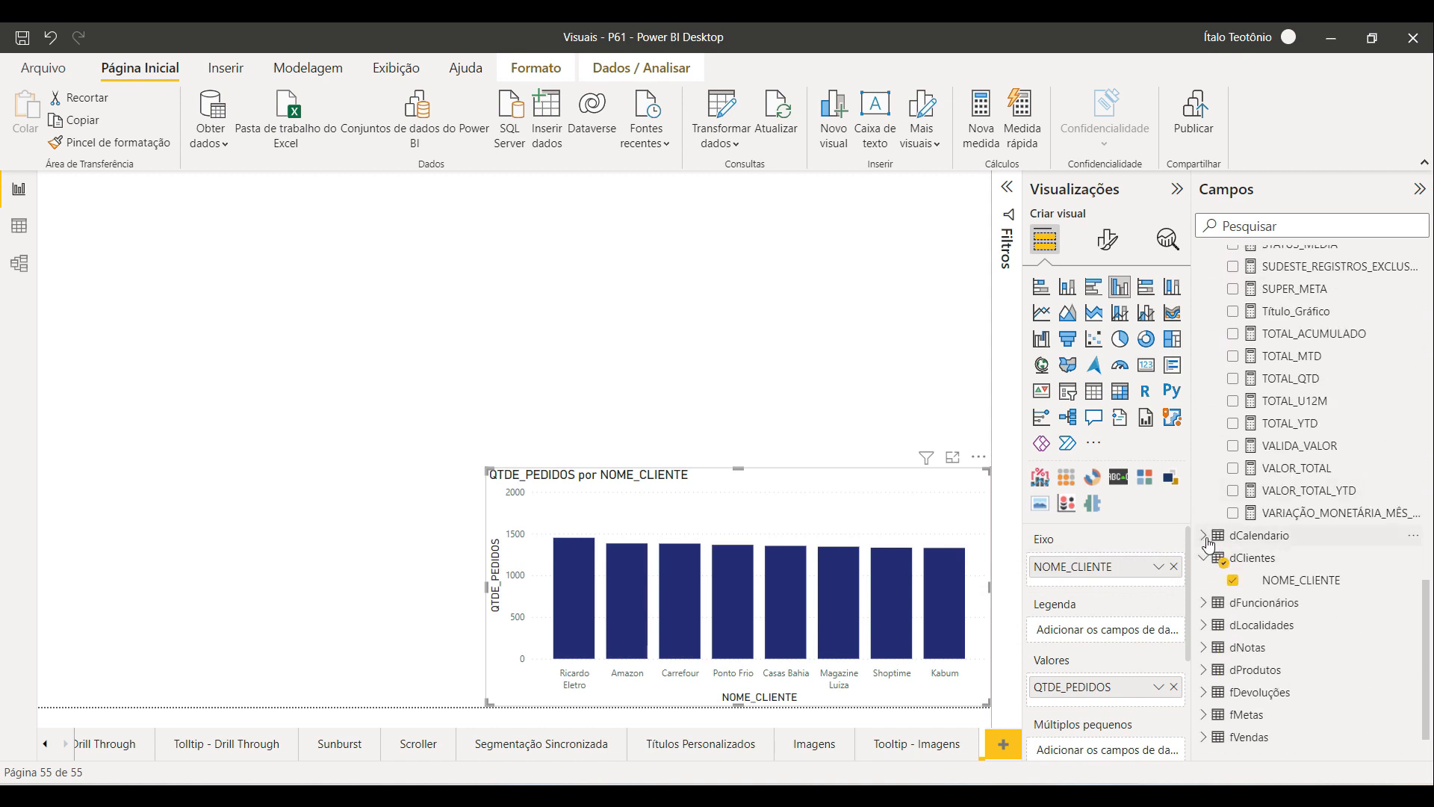
click(1204, 534)
drag(1274, 560, 1100, 660)
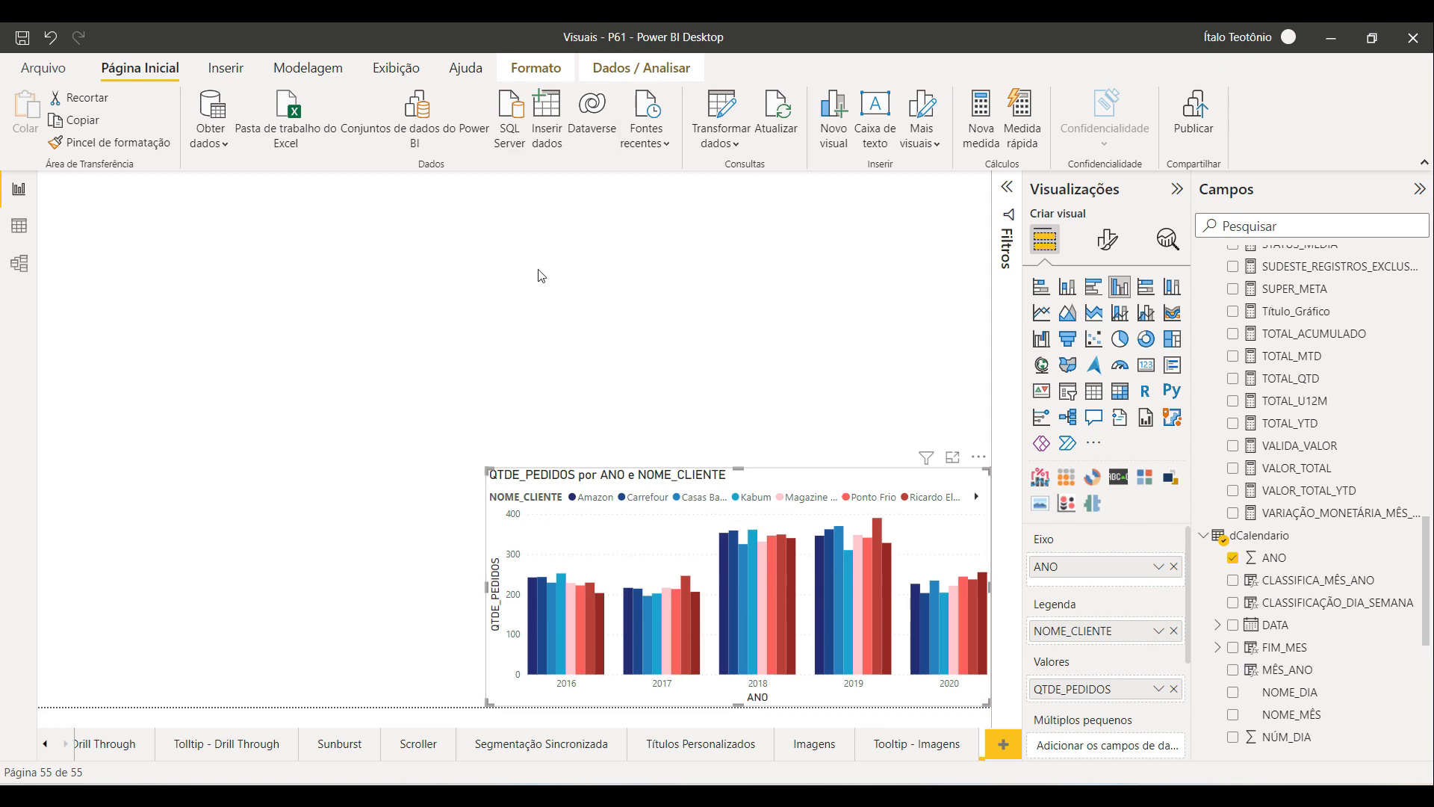
Step: Add a page-level NOME_CLIENTE filter limited to Amazon, Magazine Luiza and Shoptime
click(1008, 190)
scroll(1307, 523, down, 5)
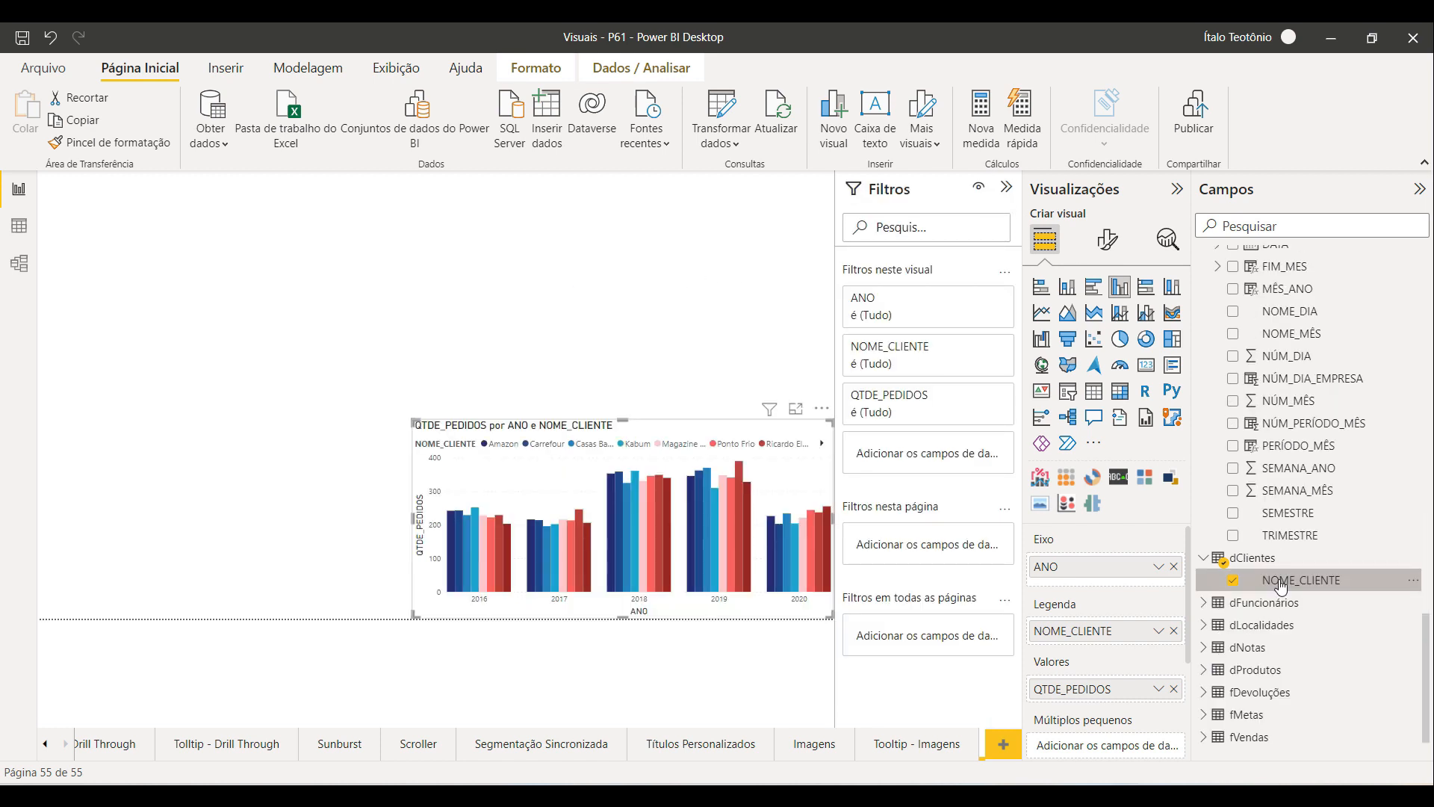
drag(1300, 580, 914, 548)
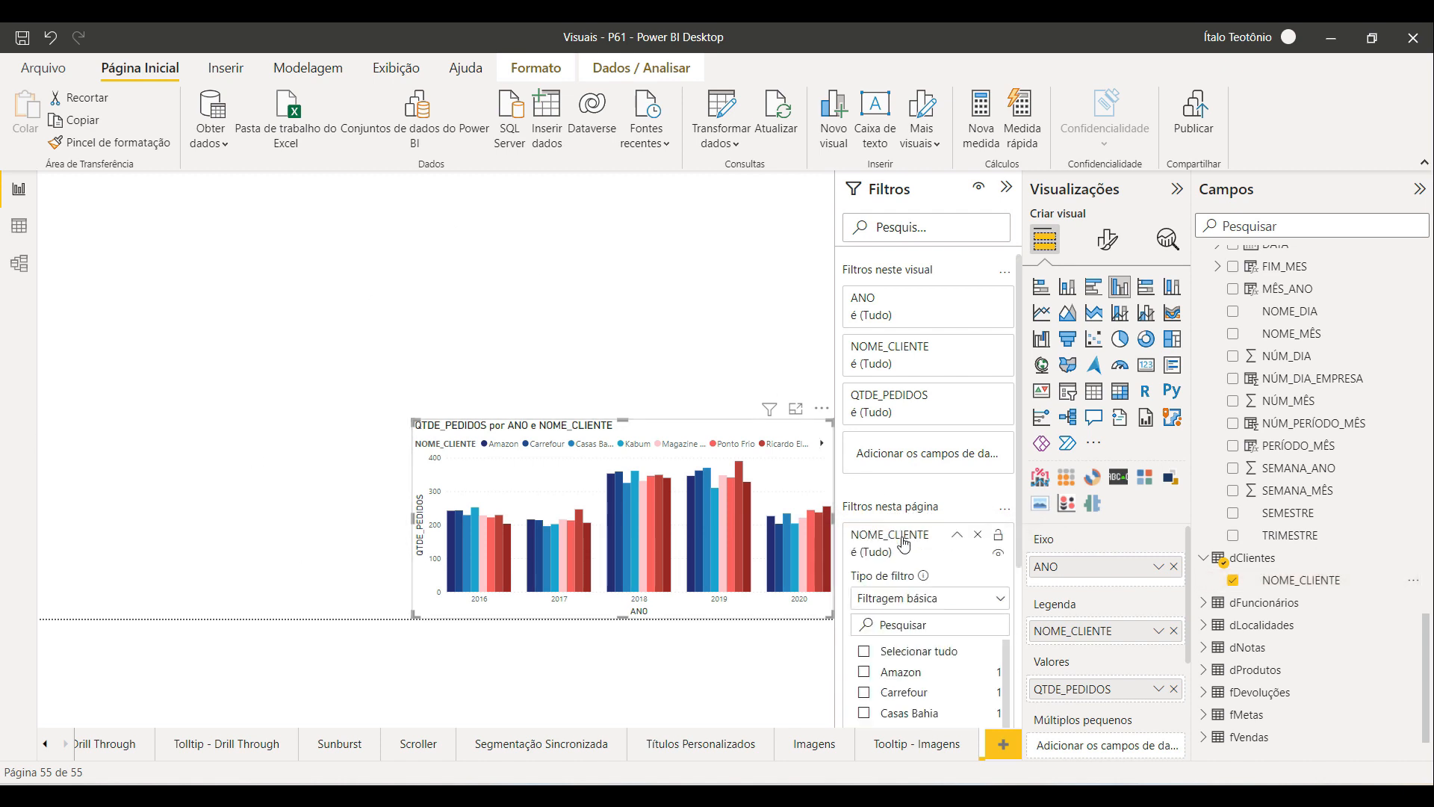
scroll(881, 549, down, 3)
click(866, 530)
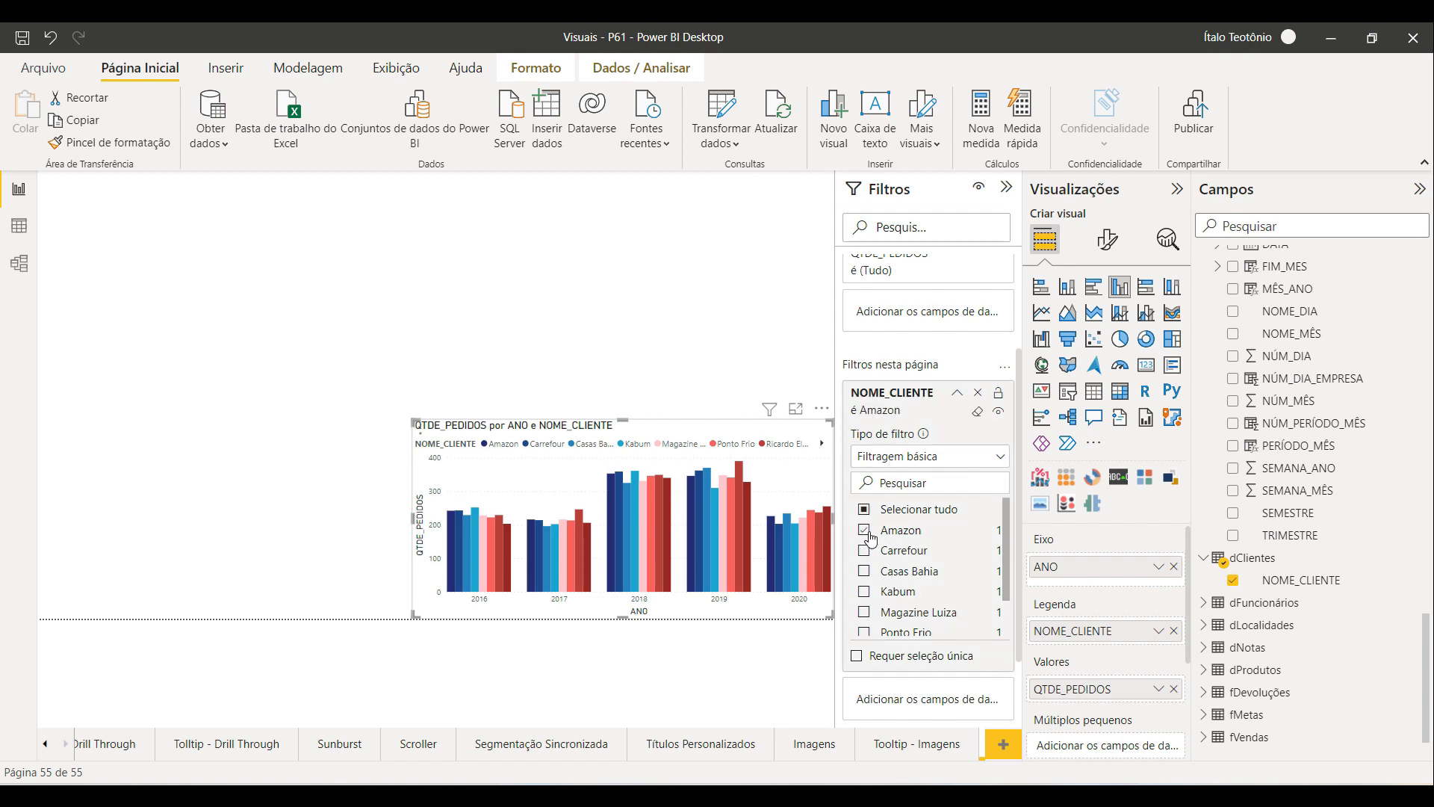
click(864, 611)
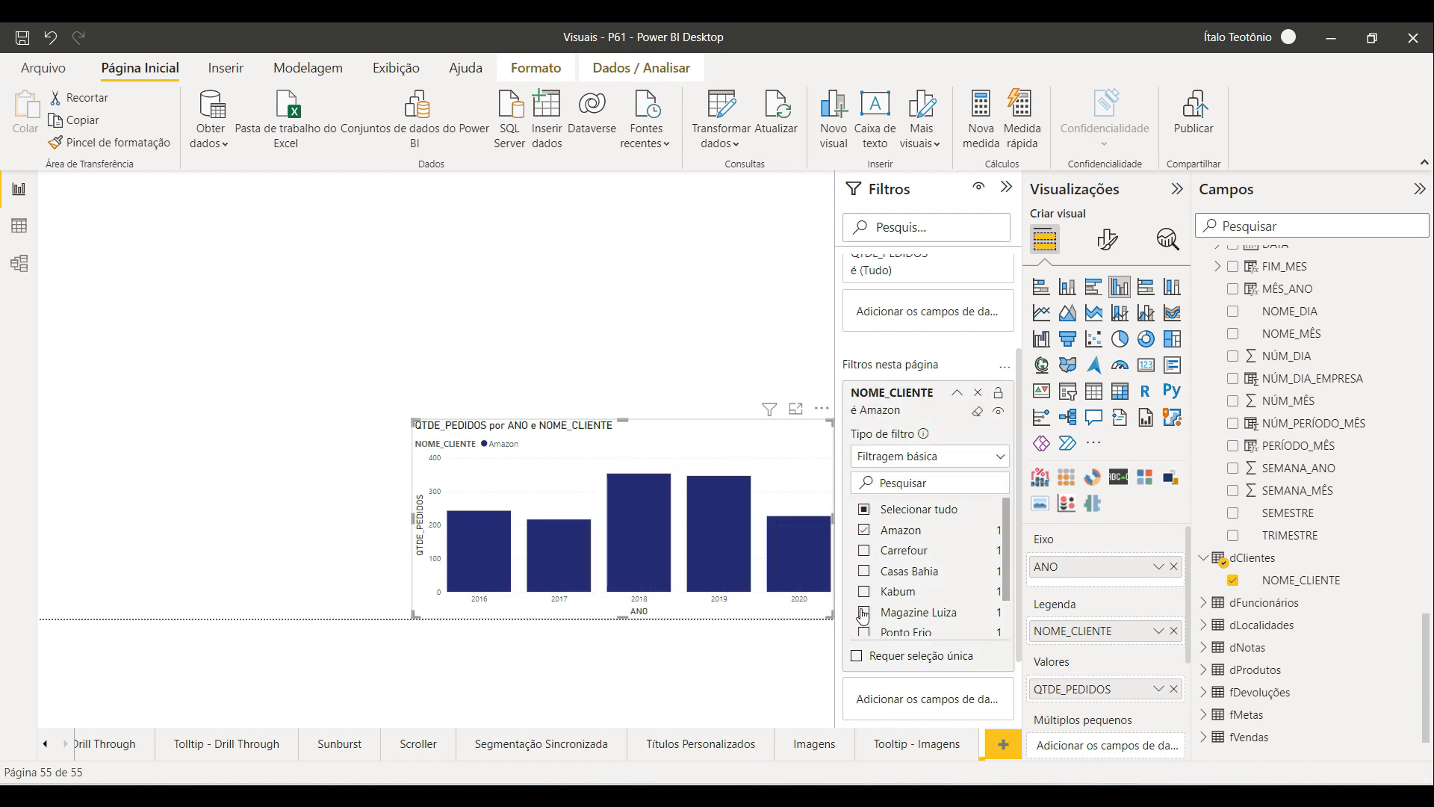
scroll(864, 616, down, 2)
click(865, 626)
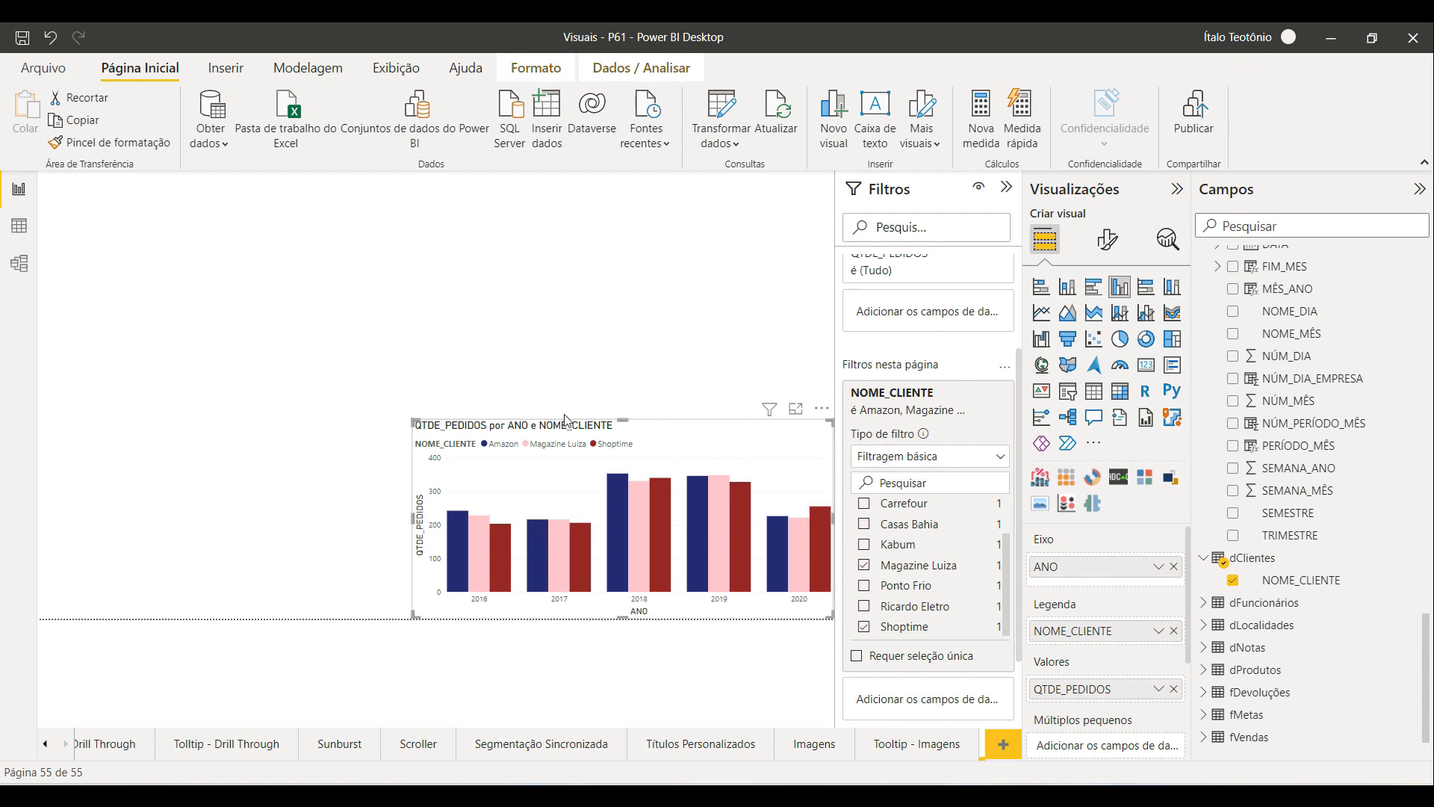
click(1006, 187)
Step: Turn on data labels for the column chart and widen it slightly to the left
click(730, 313)
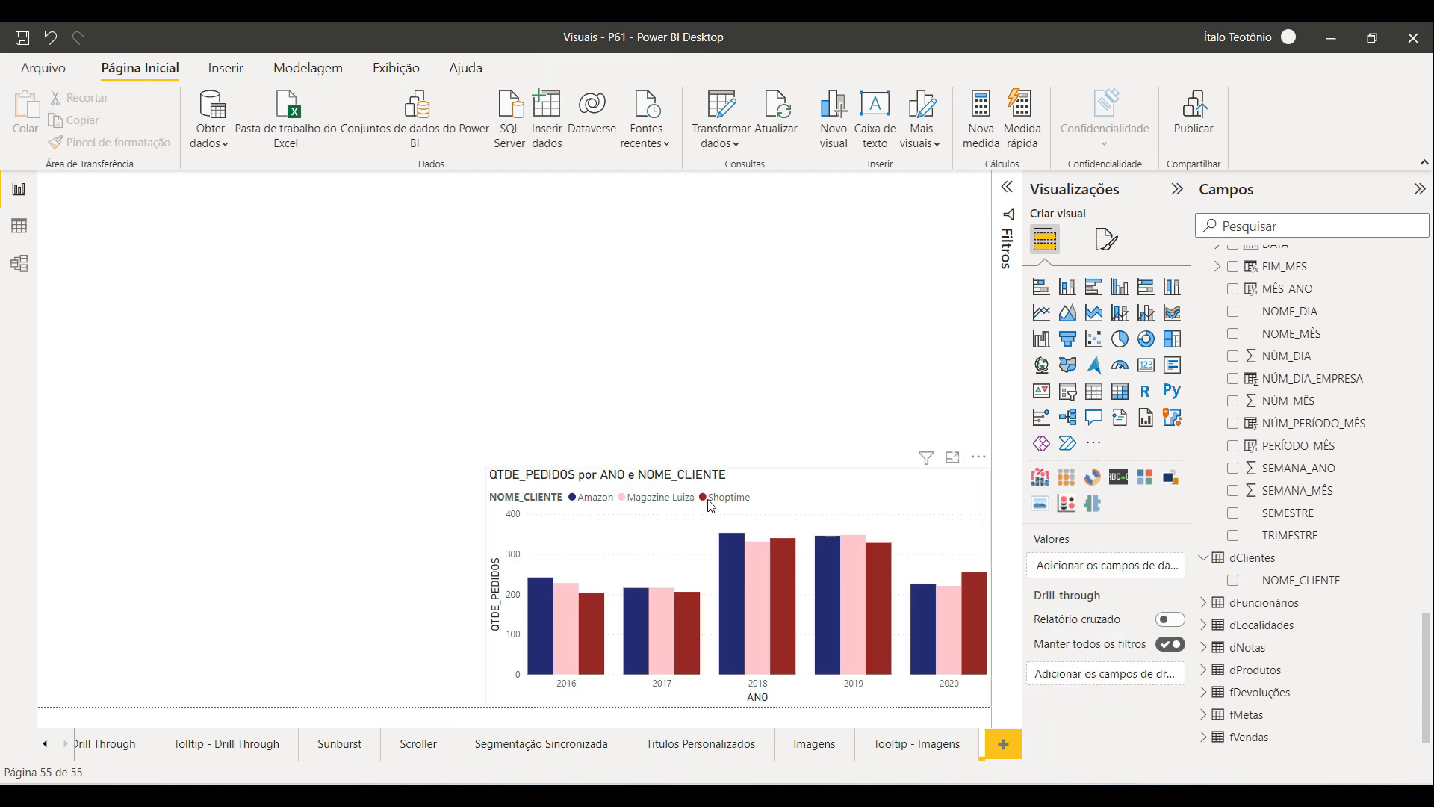
click(553, 541)
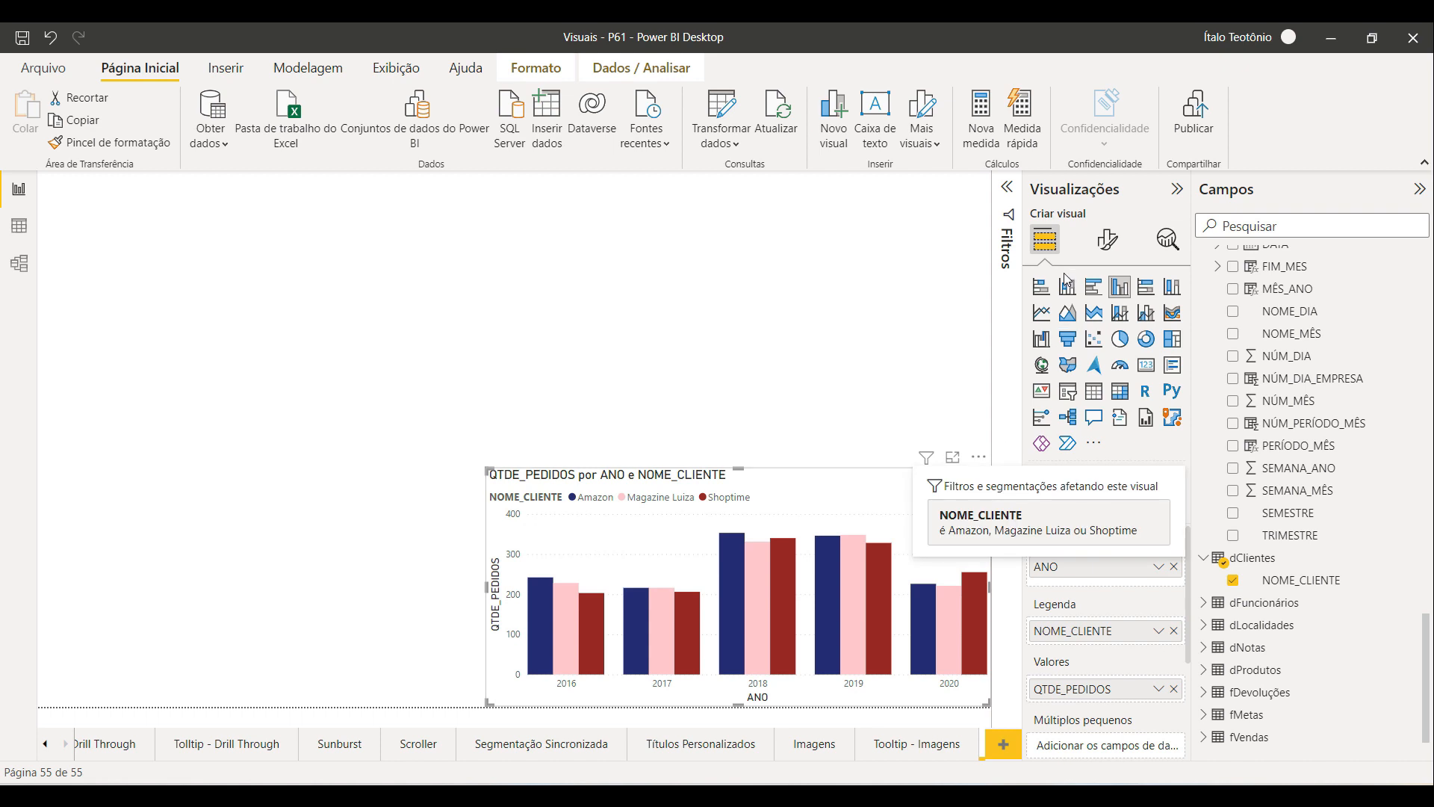
click(1105, 250)
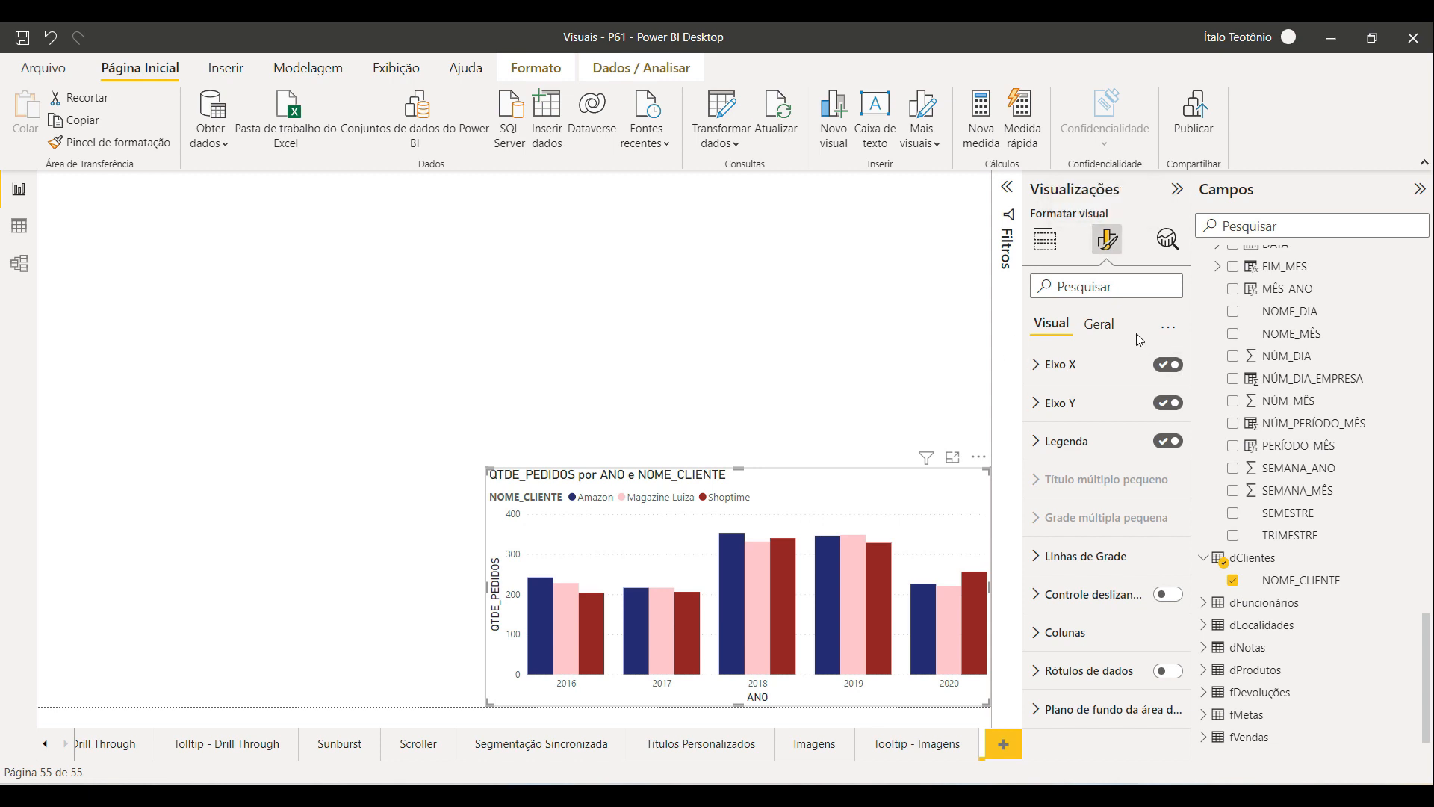
click(1099, 327)
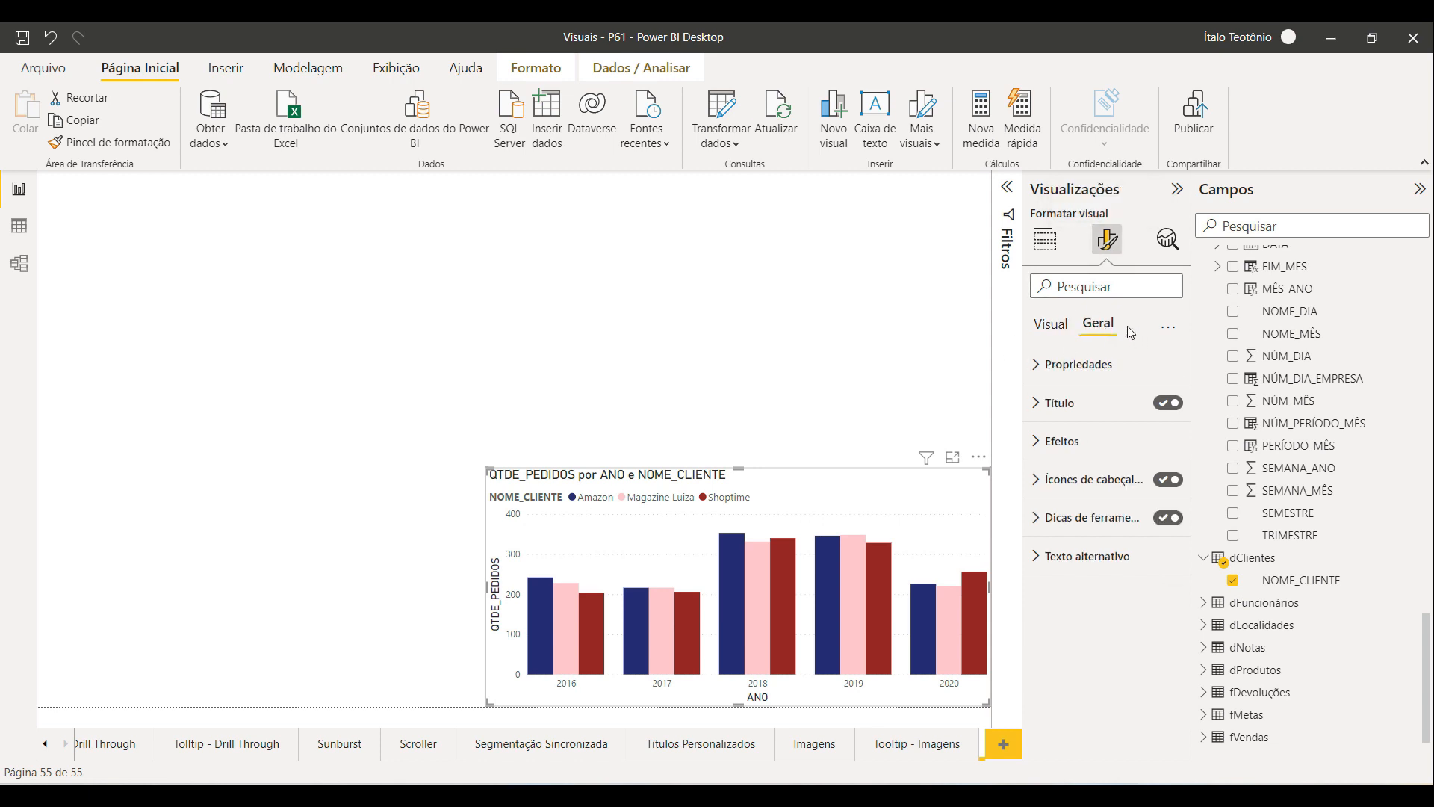
click(1060, 327)
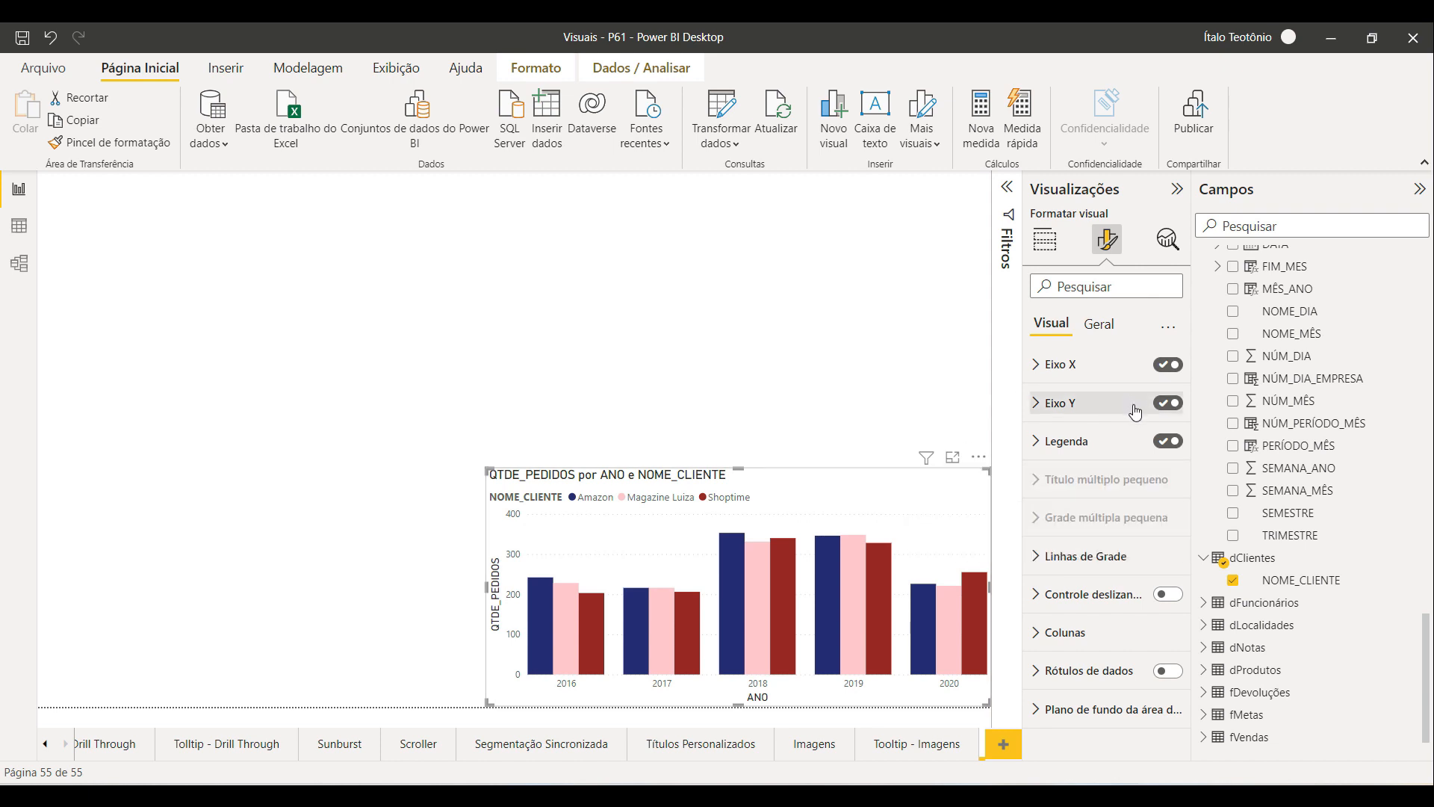
click(1165, 672)
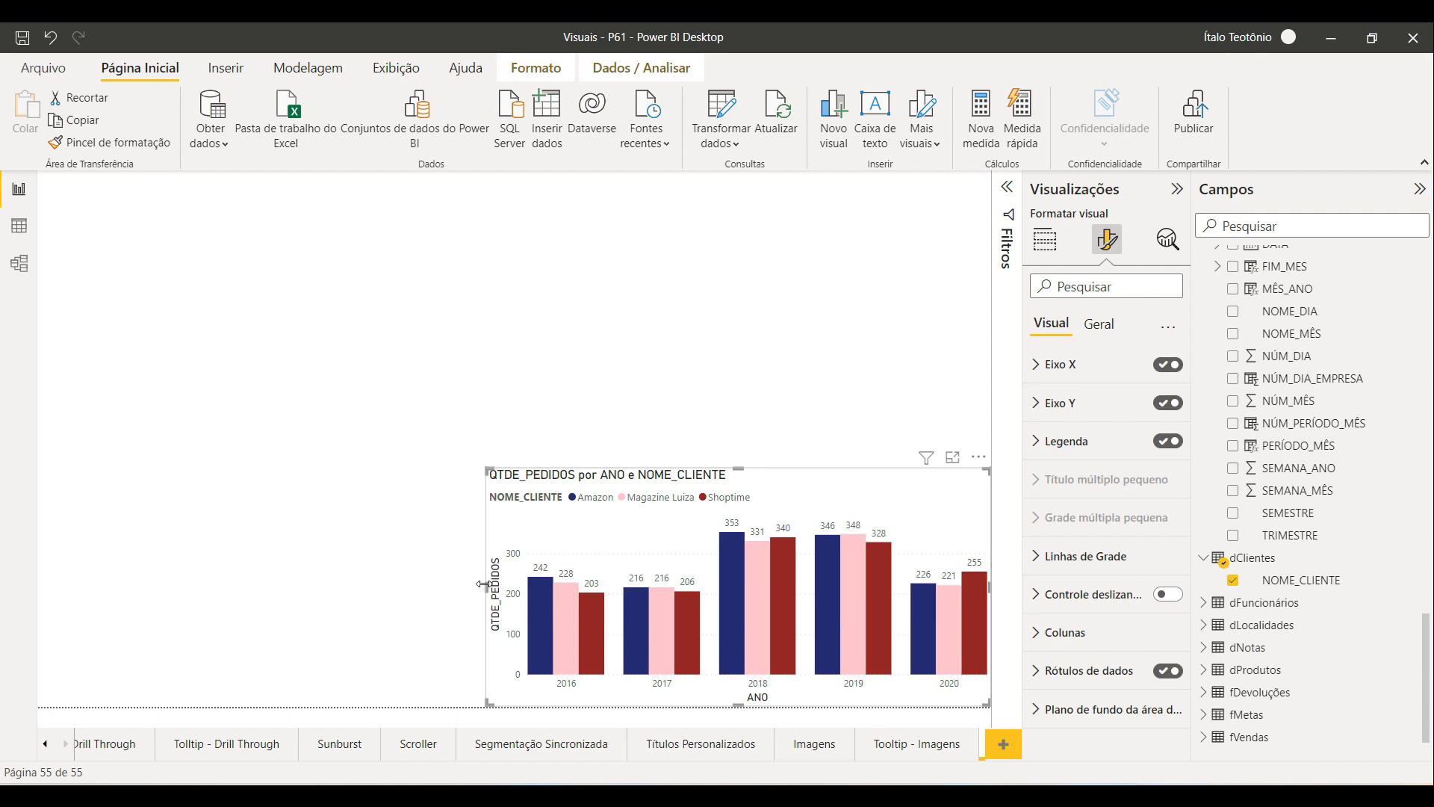
drag(482, 584, 468, 585)
click(747, 224)
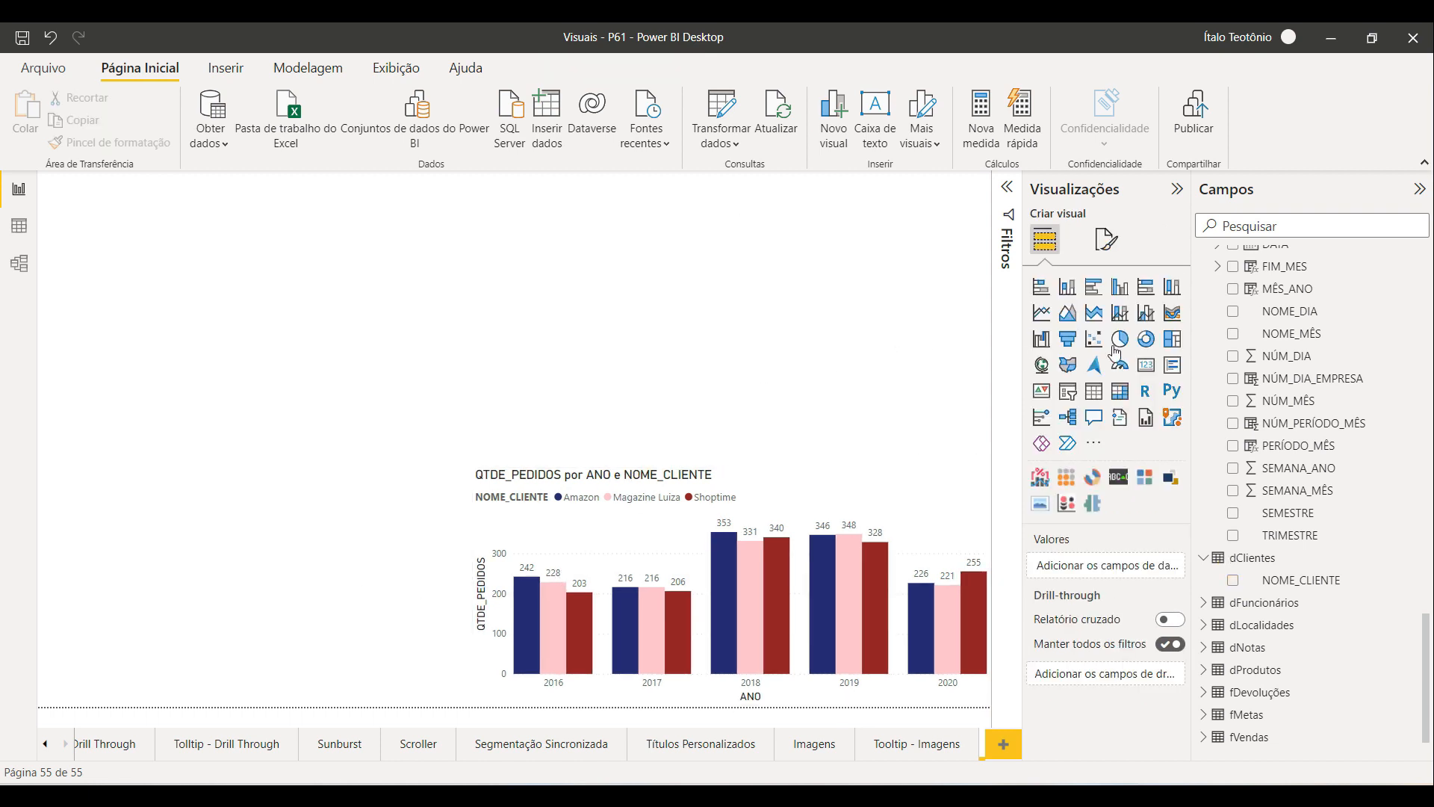
Step: Insert a donut chart in the upper-right area of the page and widen it slightly
click(1145, 338)
drag(282, 403, 925, 343)
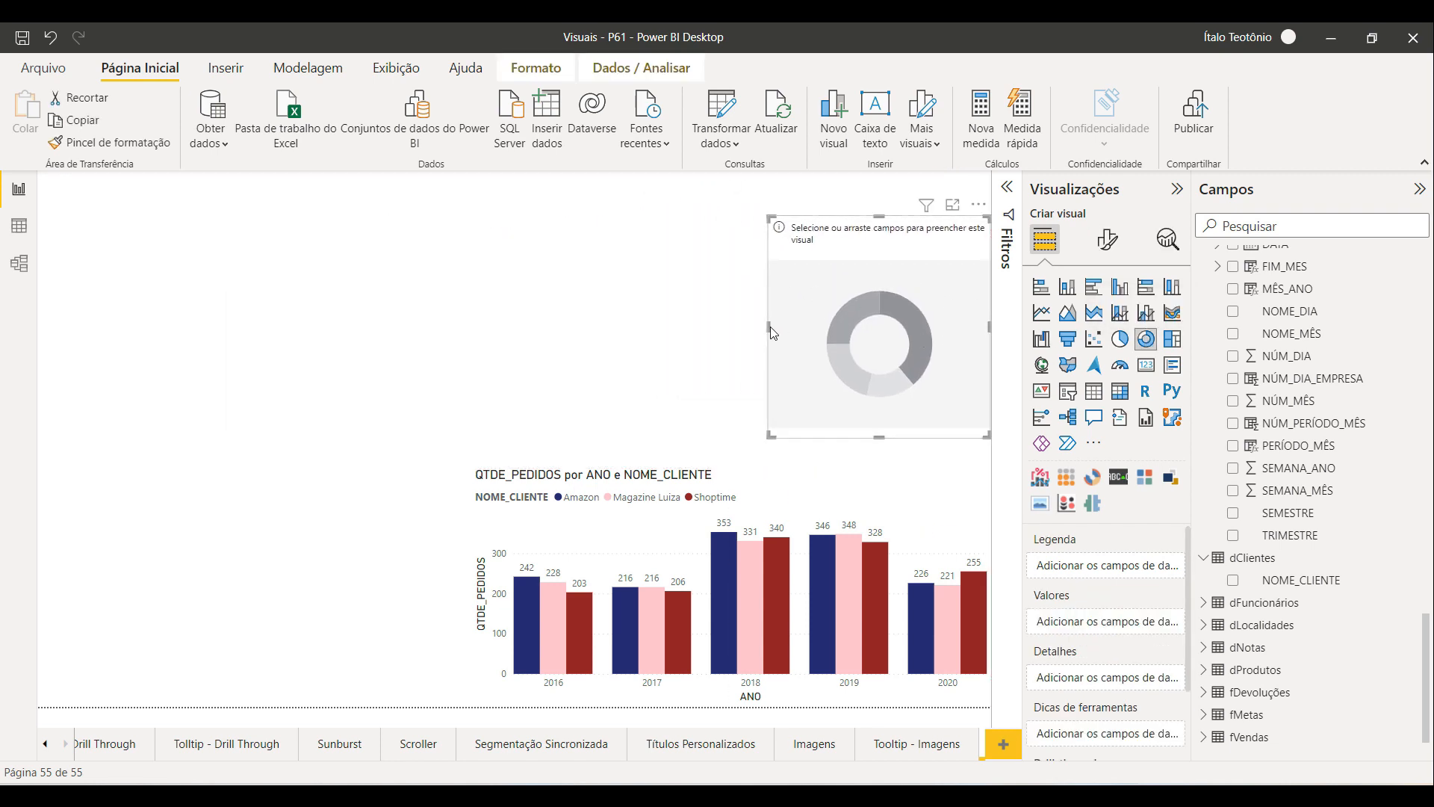
drag(770, 326, 748, 326)
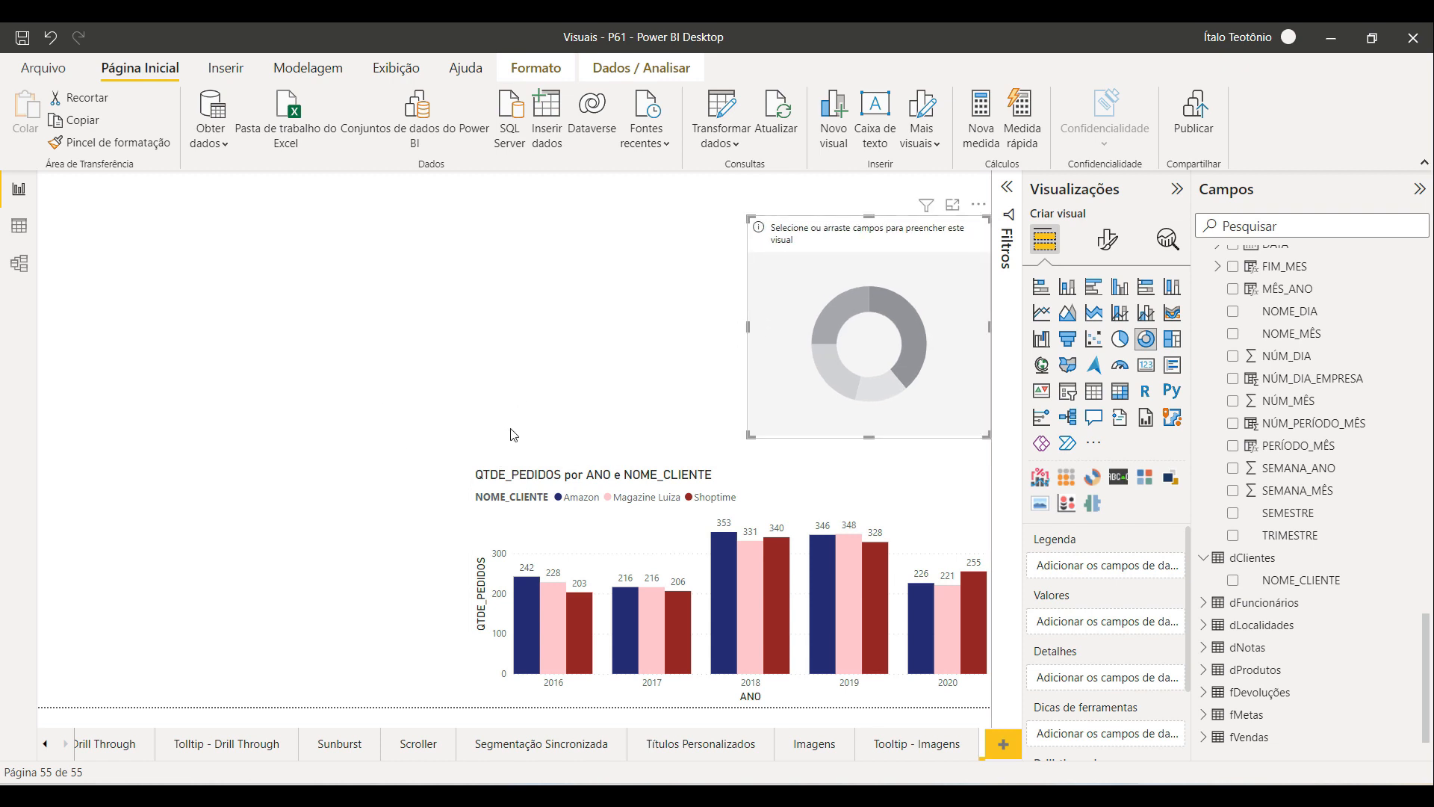
Step: Add NOME_CLIENTE as the donut chart's legend and QTDE_PEDIDOS as its values, and enlarge it slightly
drag(1271, 581, 1095, 568)
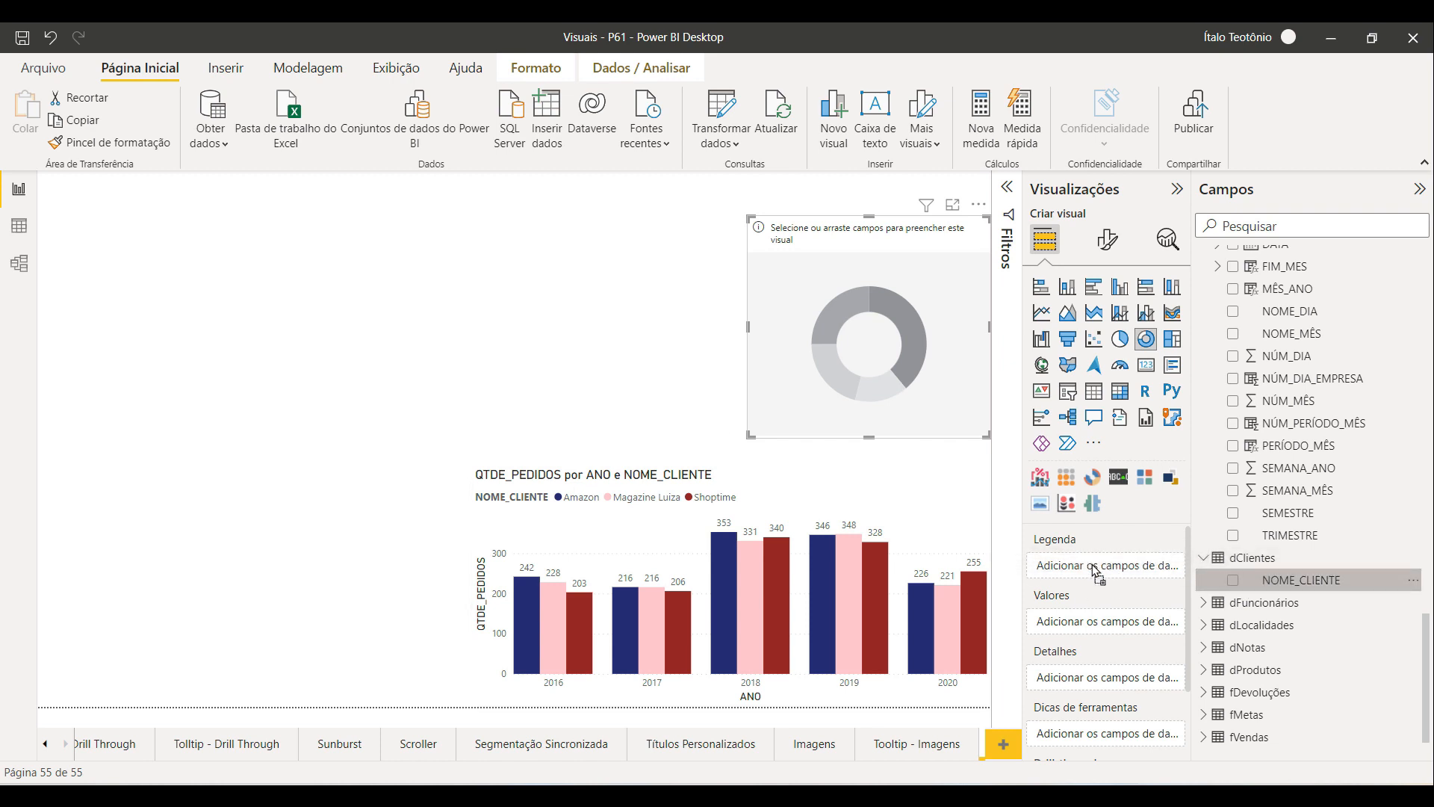
scroll(1284, 483, down, 15)
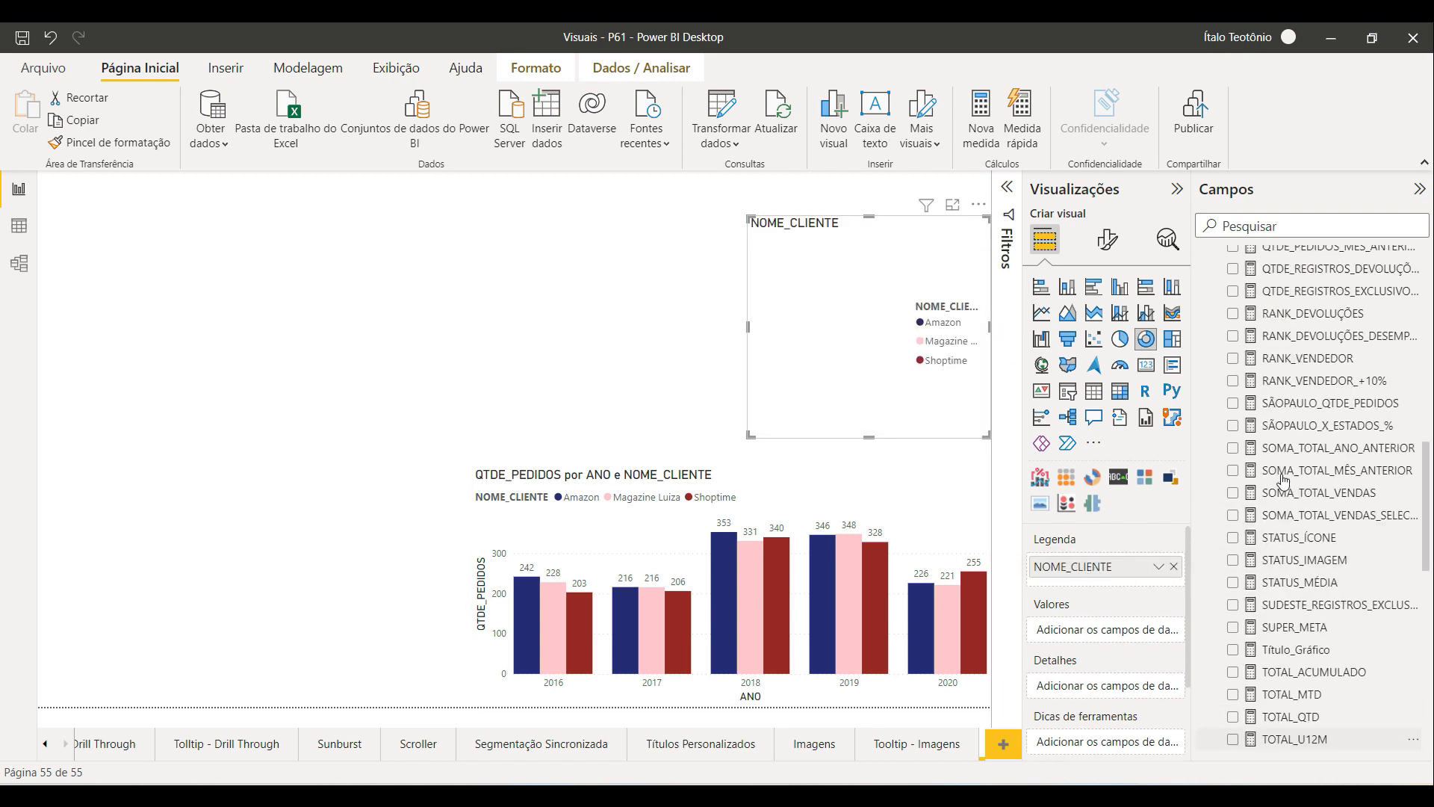
scroll(1282, 481, up, 1)
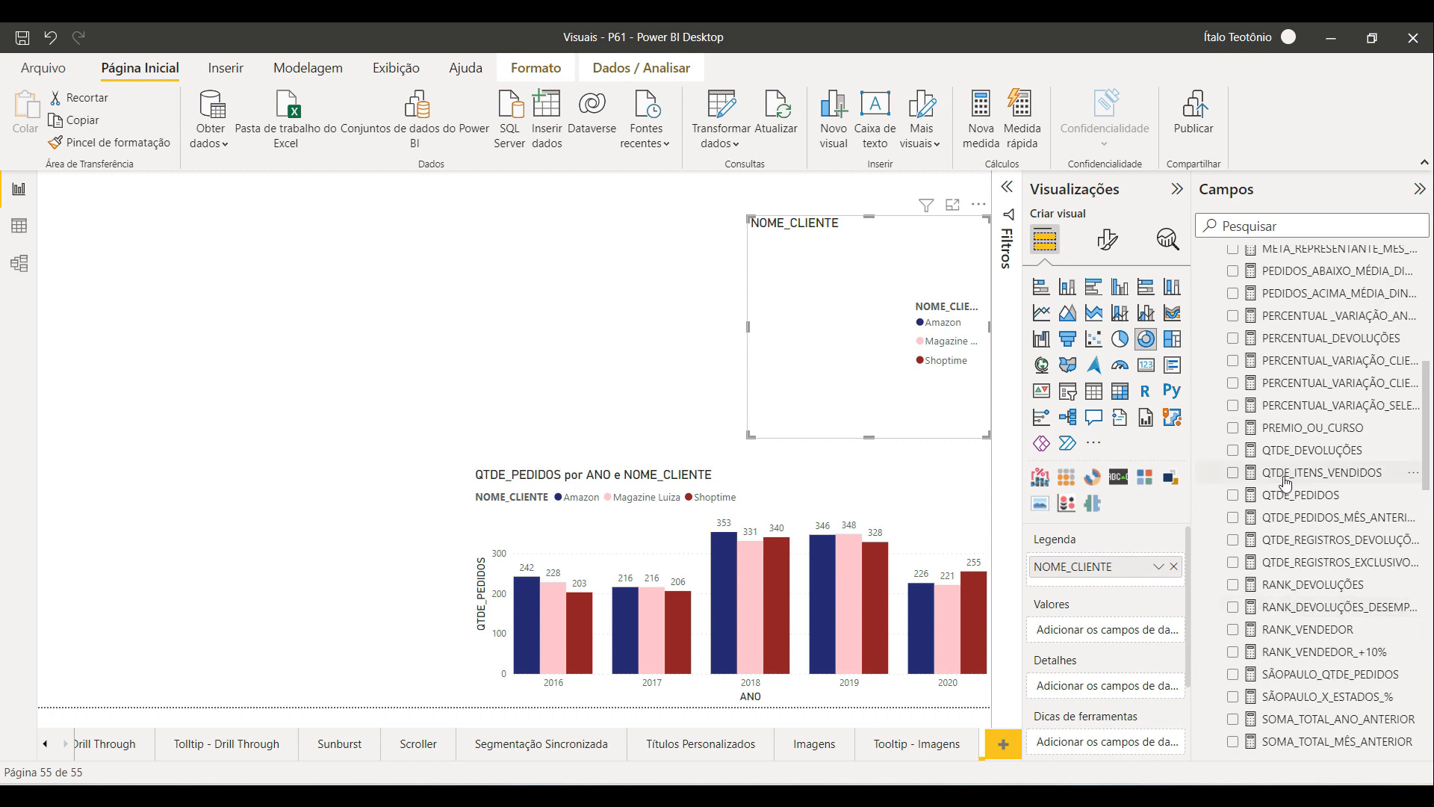
drag(1303, 496, 1104, 630)
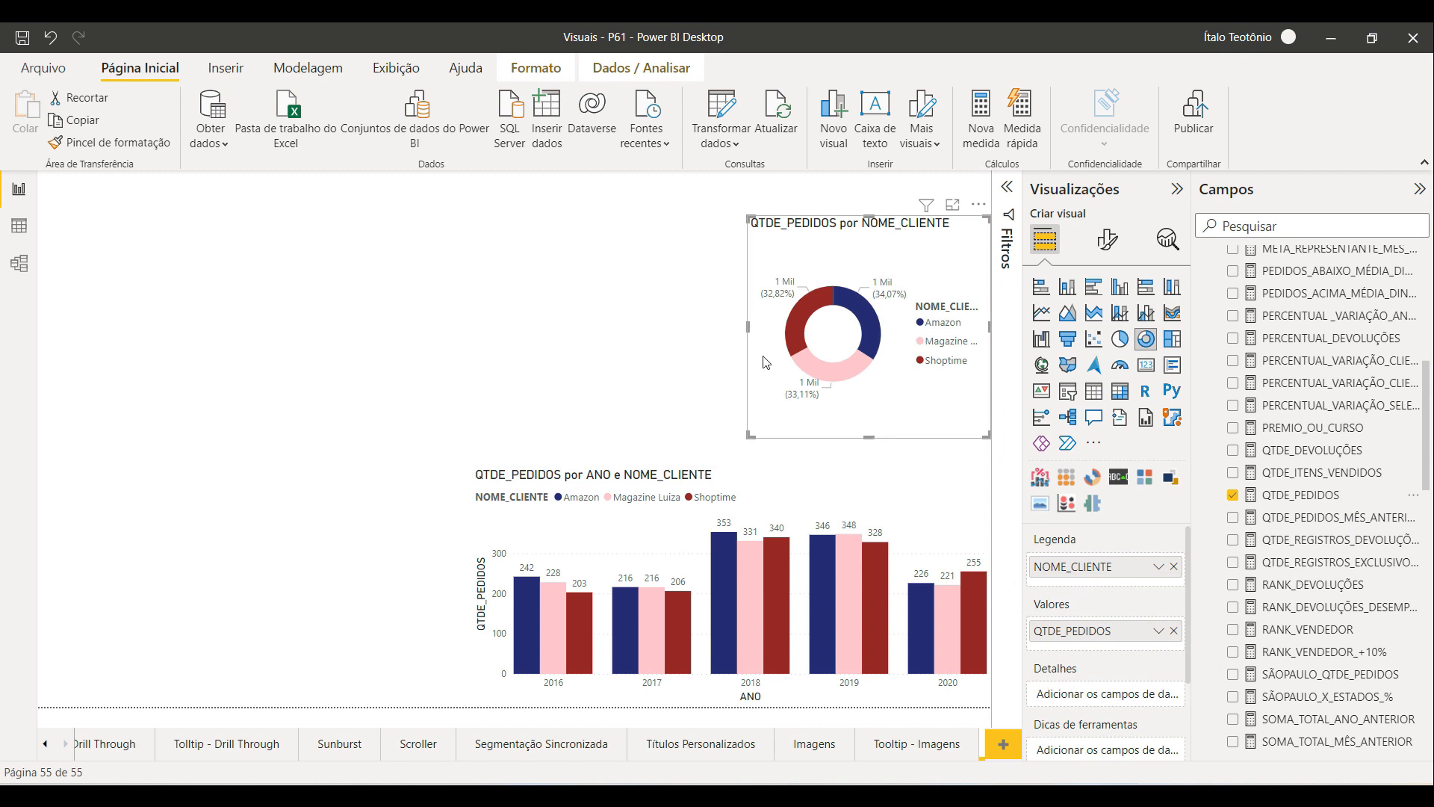
drag(748, 327, 731, 331)
drag(859, 213, 851, 199)
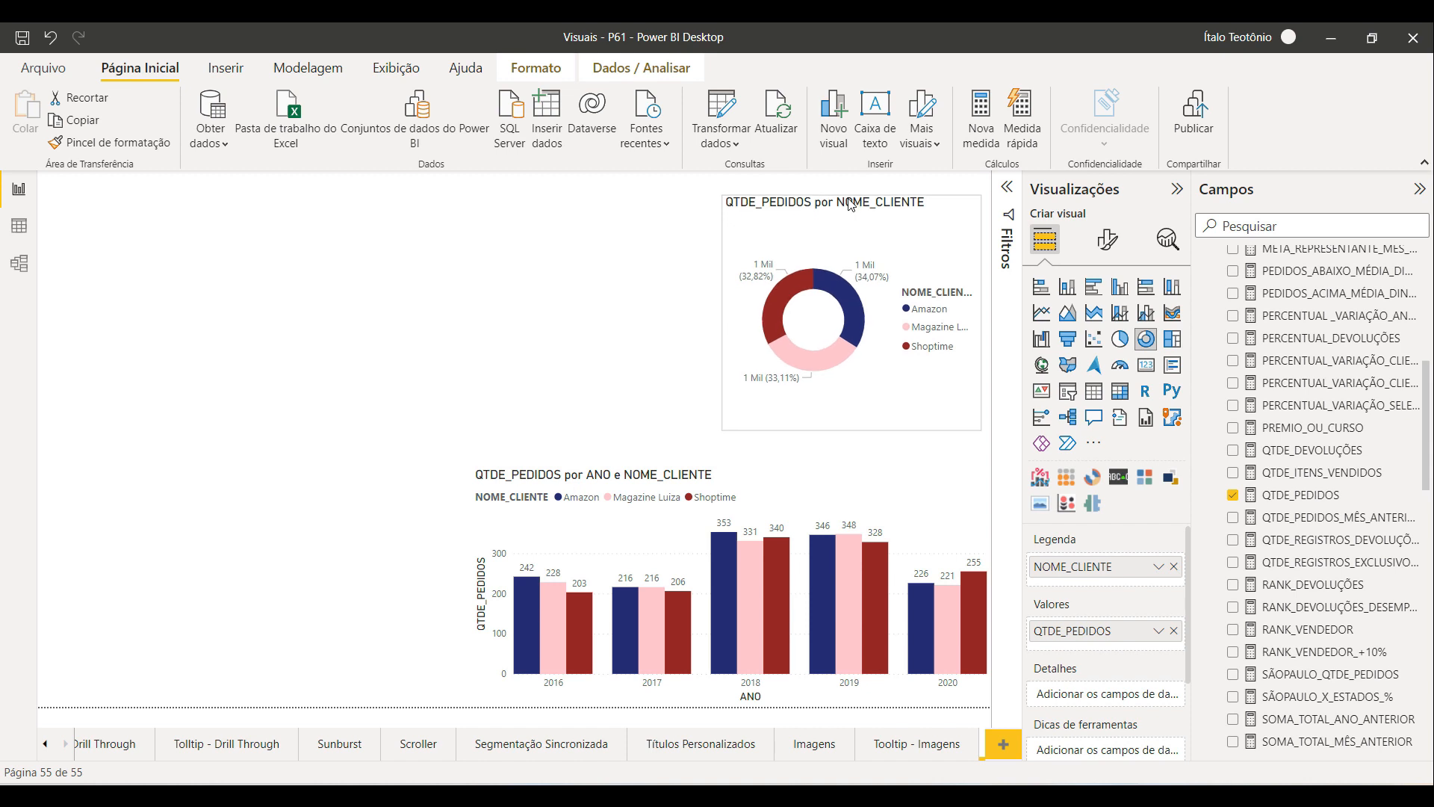
Step: Enlarge the column chart upward and to the left
click(771, 487)
drag(739, 472, 740, 464)
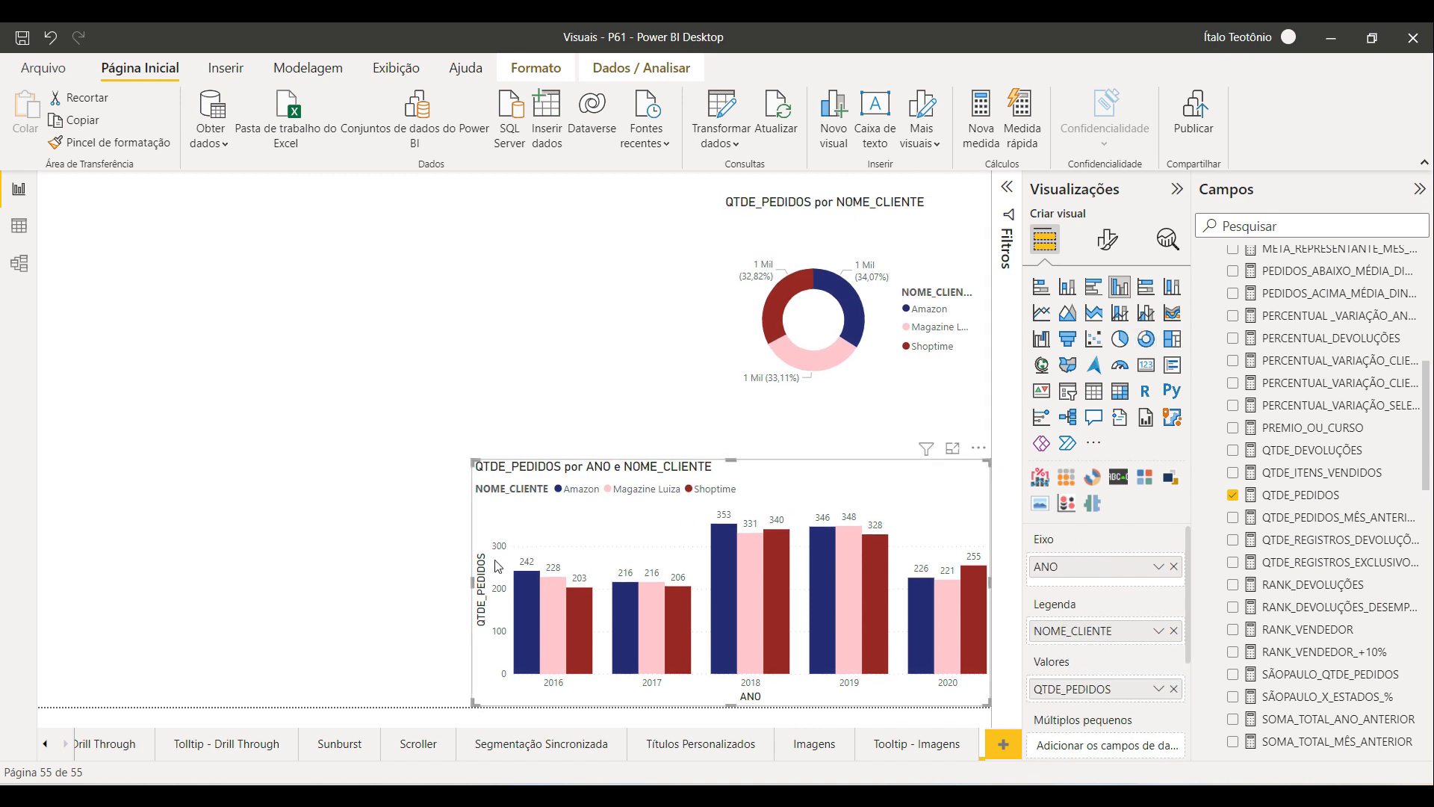
drag(469, 587, 420, 587)
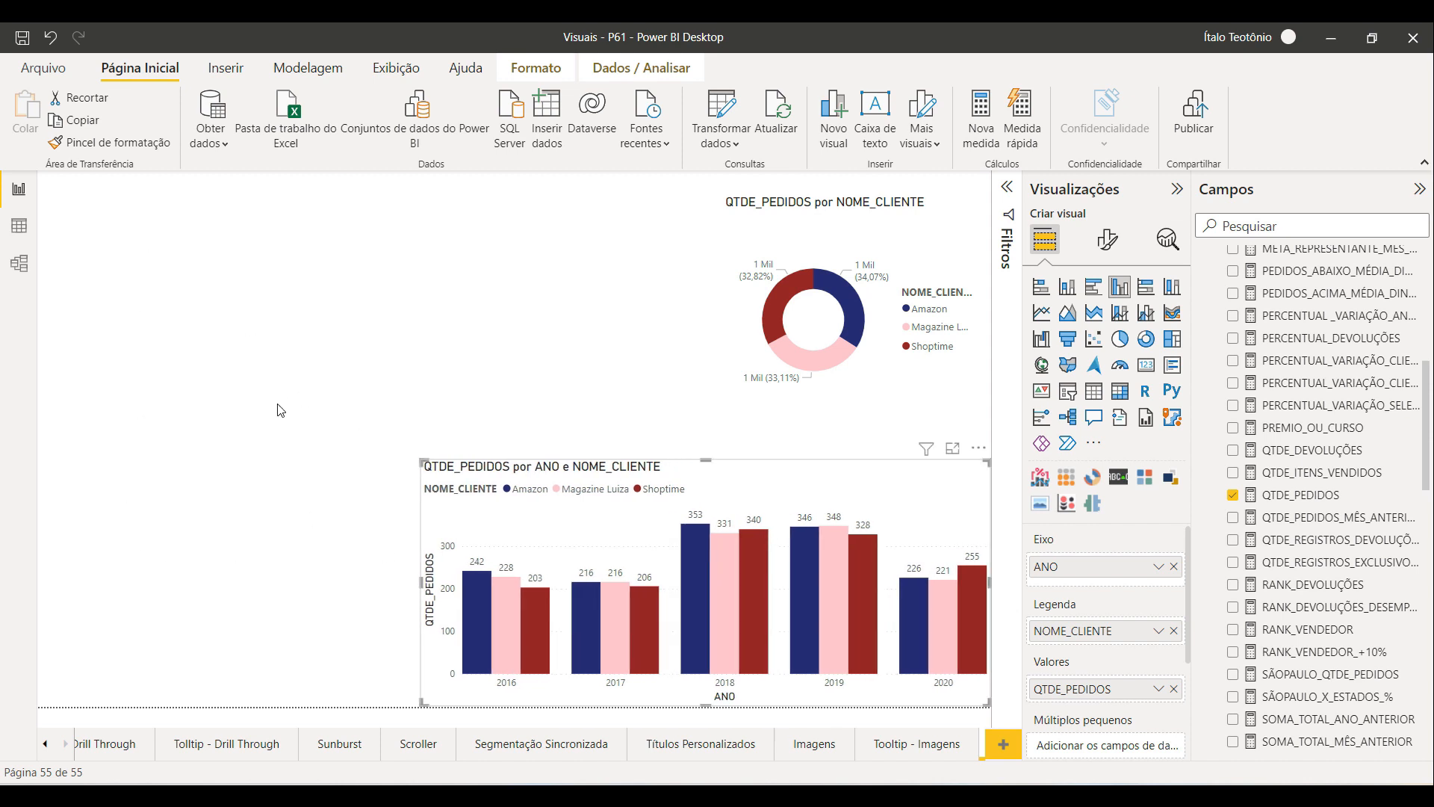
click(266, 425)
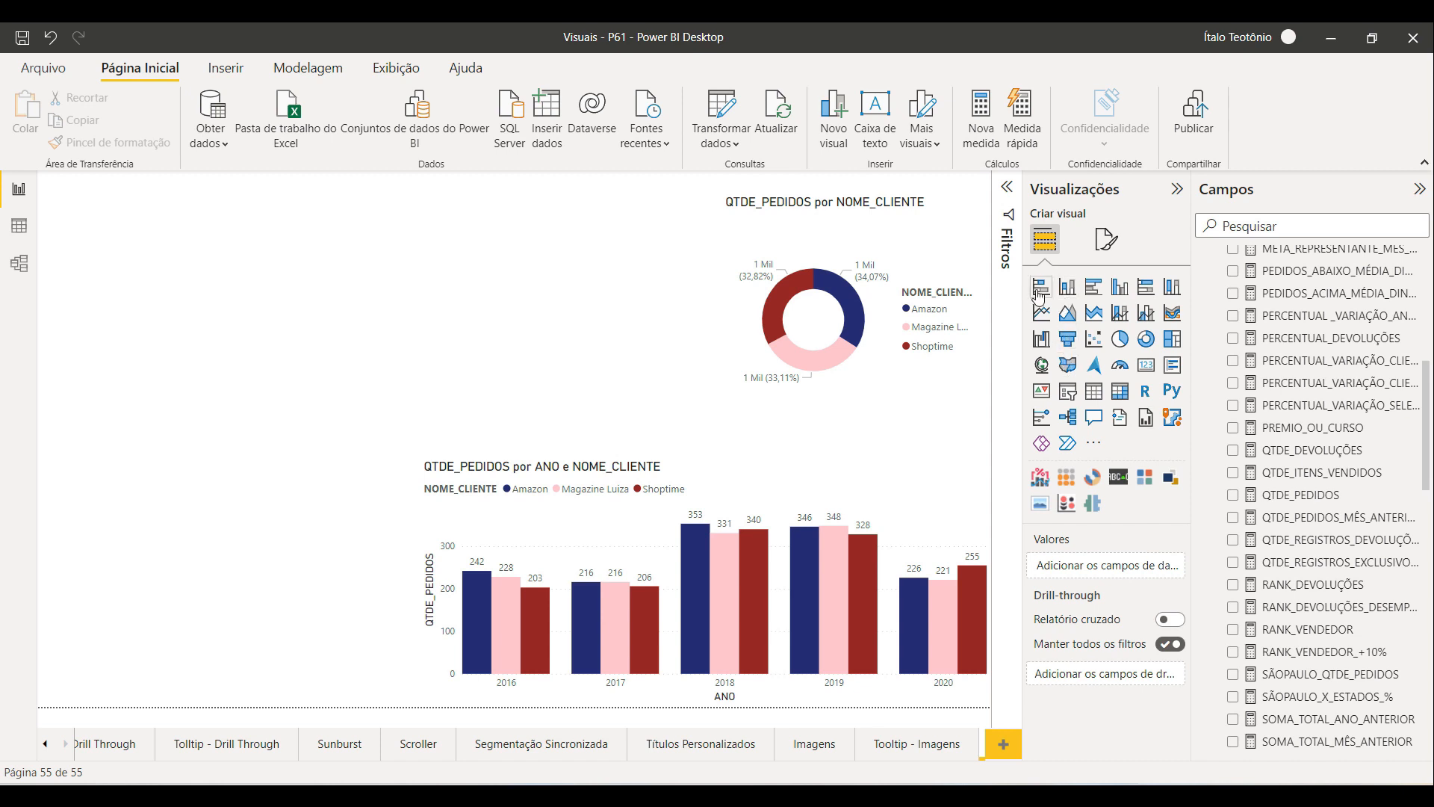
Step: Insert a clustered bar chart at the page's left edge and stretch it down to the page bottom
click(1100, 292)
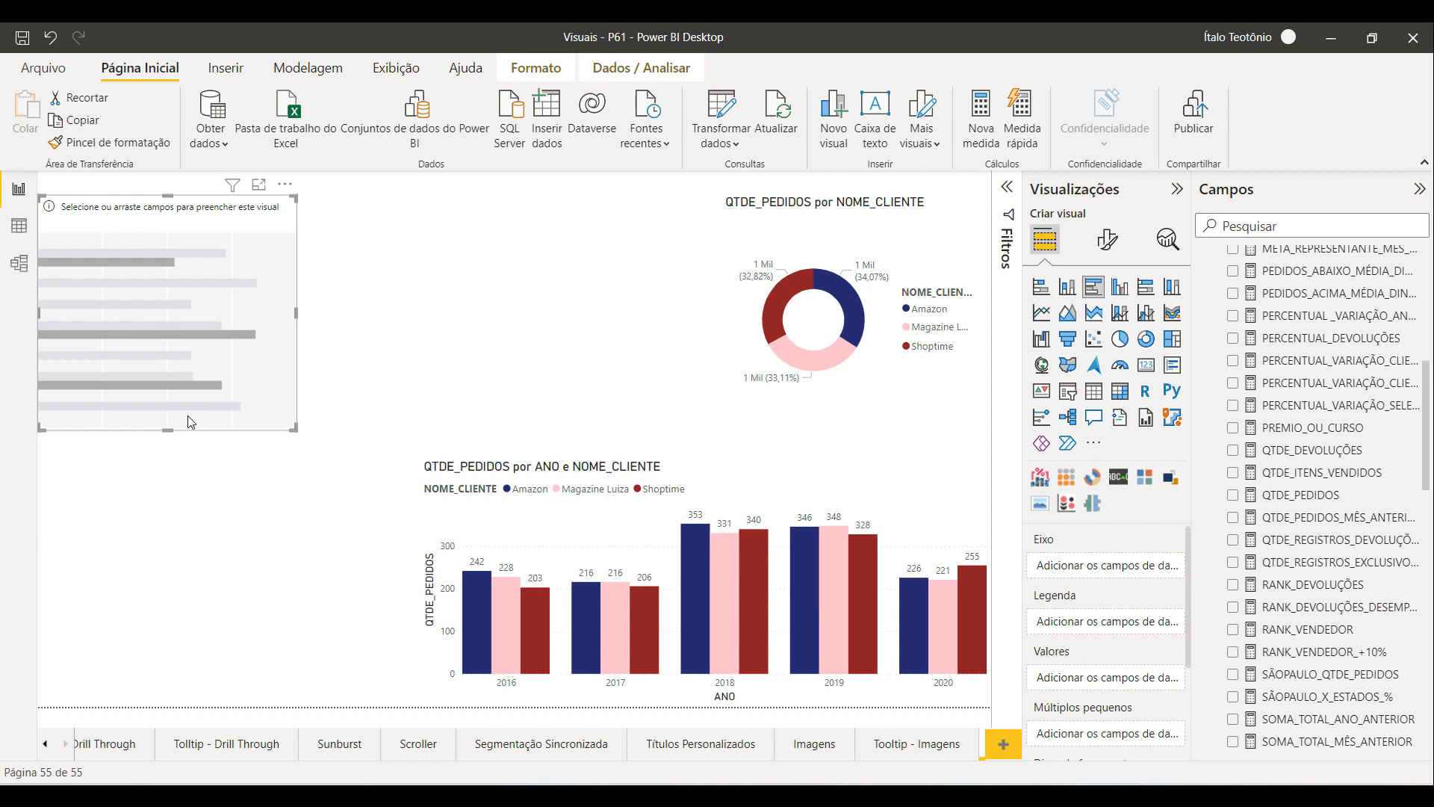
drag(160, 473, 164, 699)
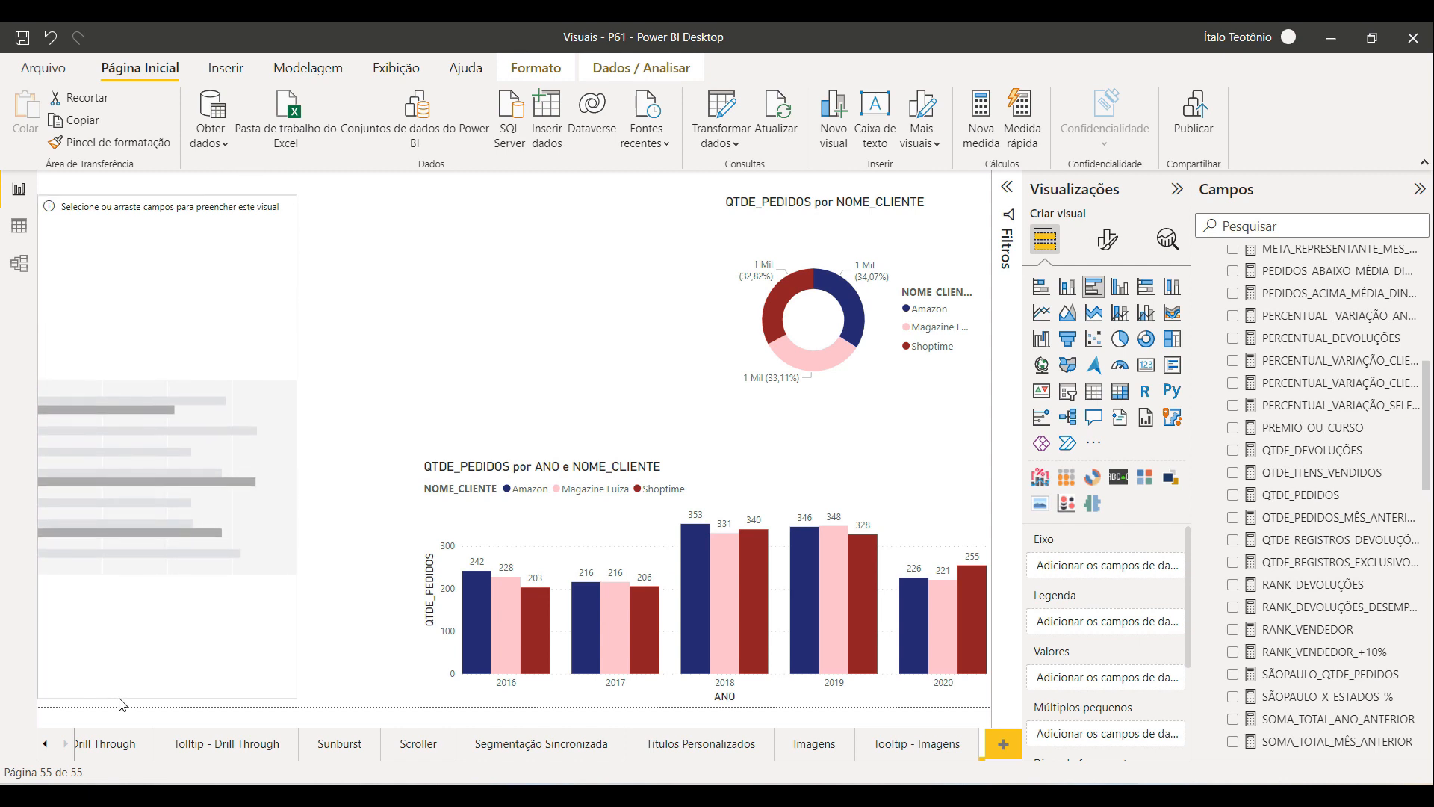
scroll(1279, 478, down, 5)
scroll(1277, 478, down, 10)
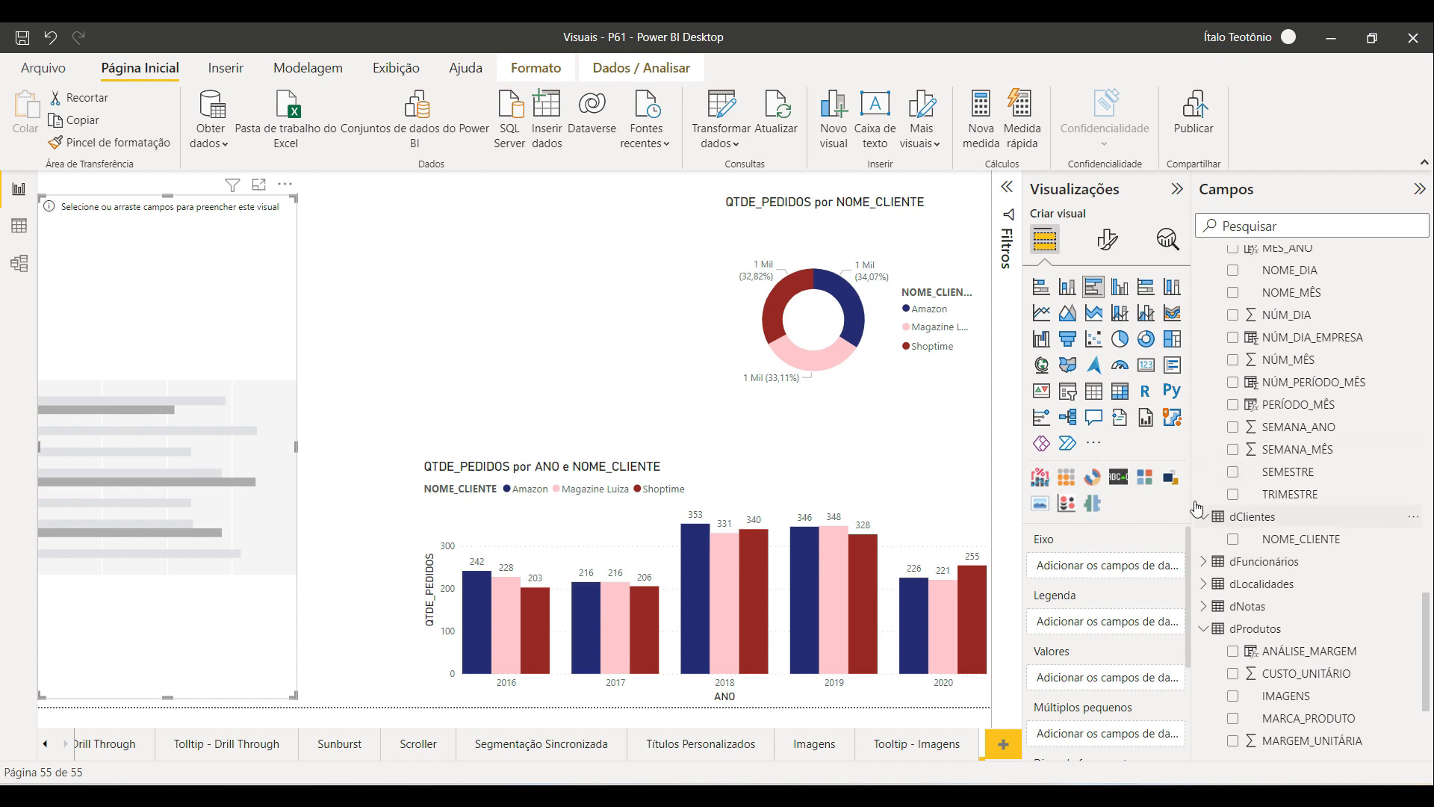
Step: Widen the clustered bar chart slightly to the right
drag(297, 446, 336, 446)
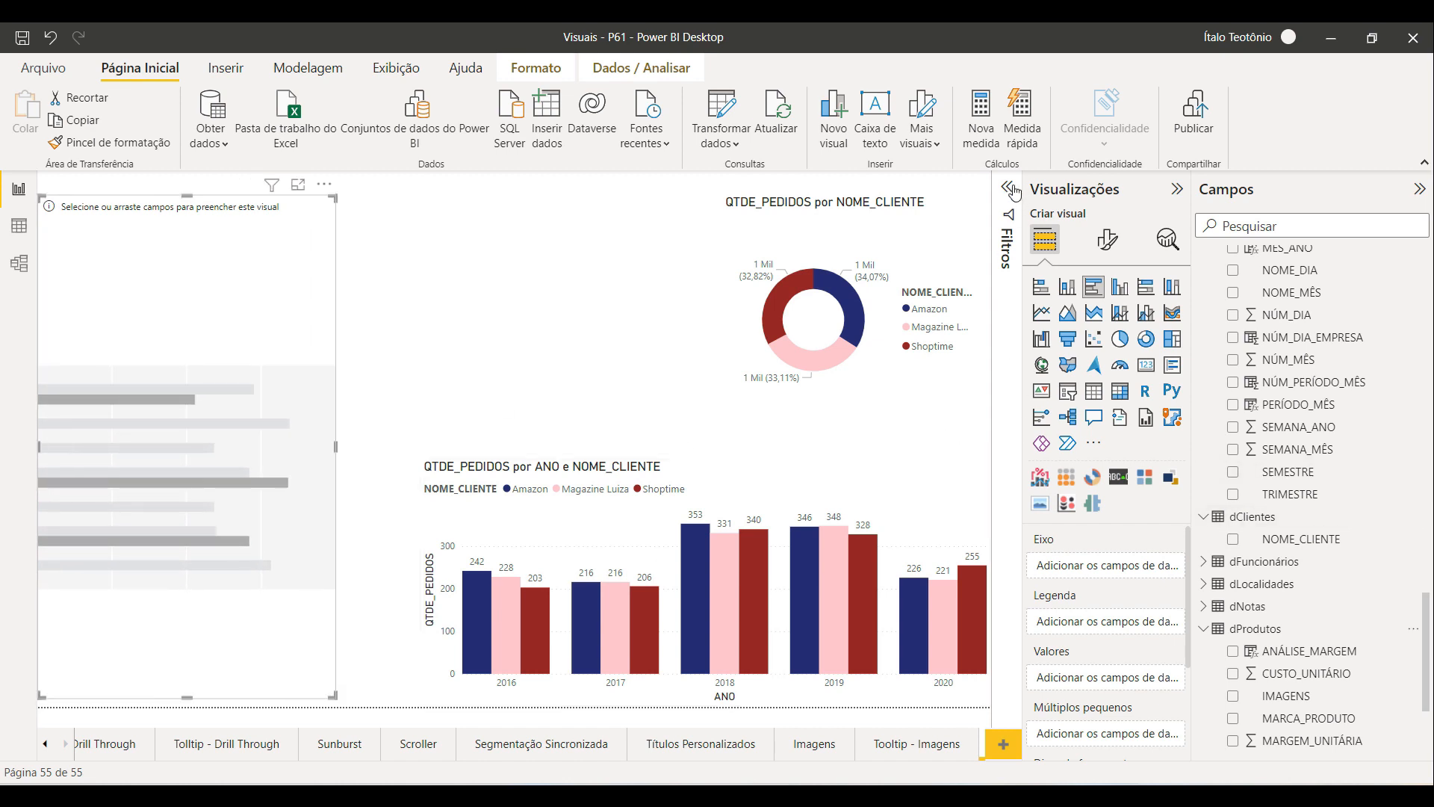
Step: Add a page-level filter on MARCA_PRODUTO and restrict it to Xing Ling
click(1010, 190)
click(957, 389)
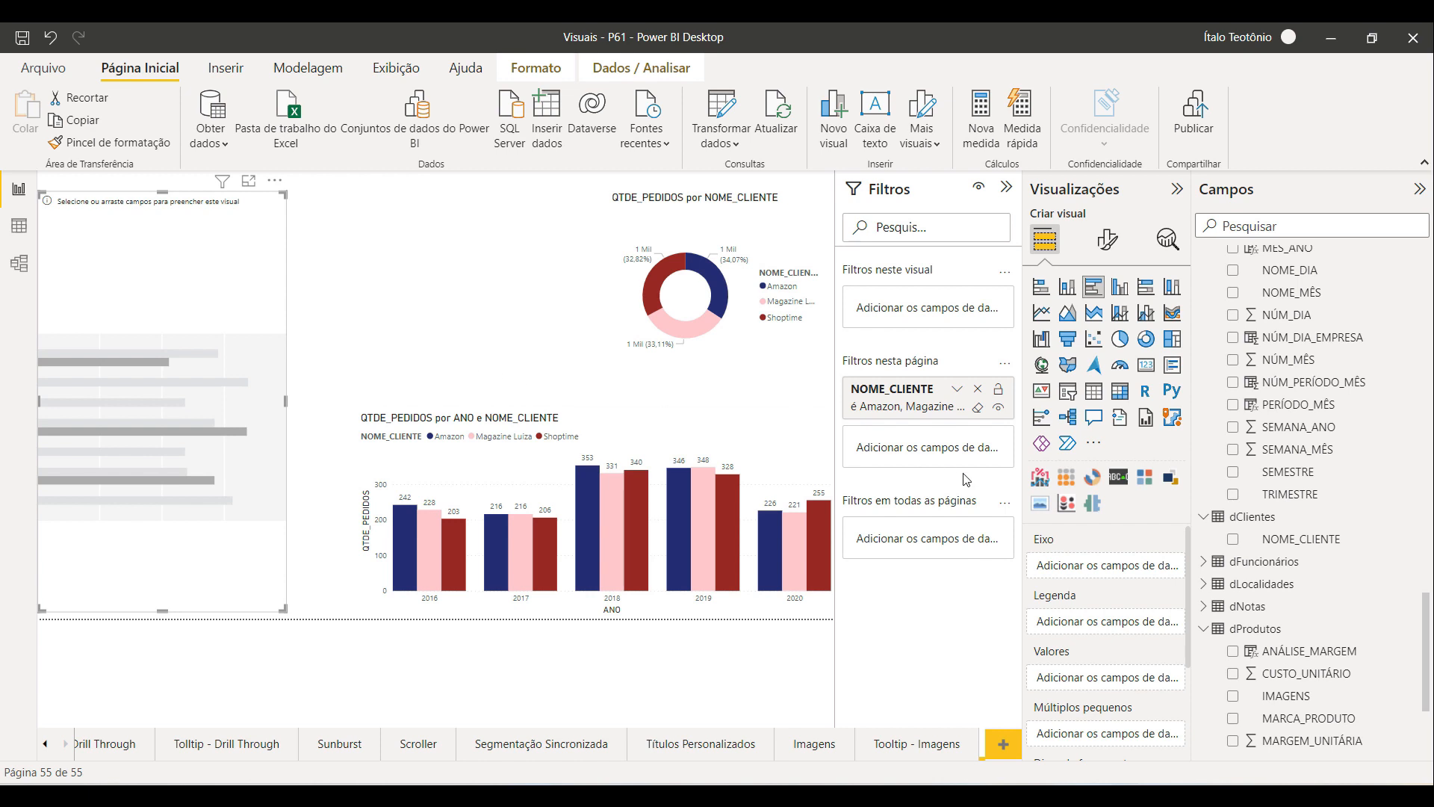
scroll(1307, 667, down, 2)
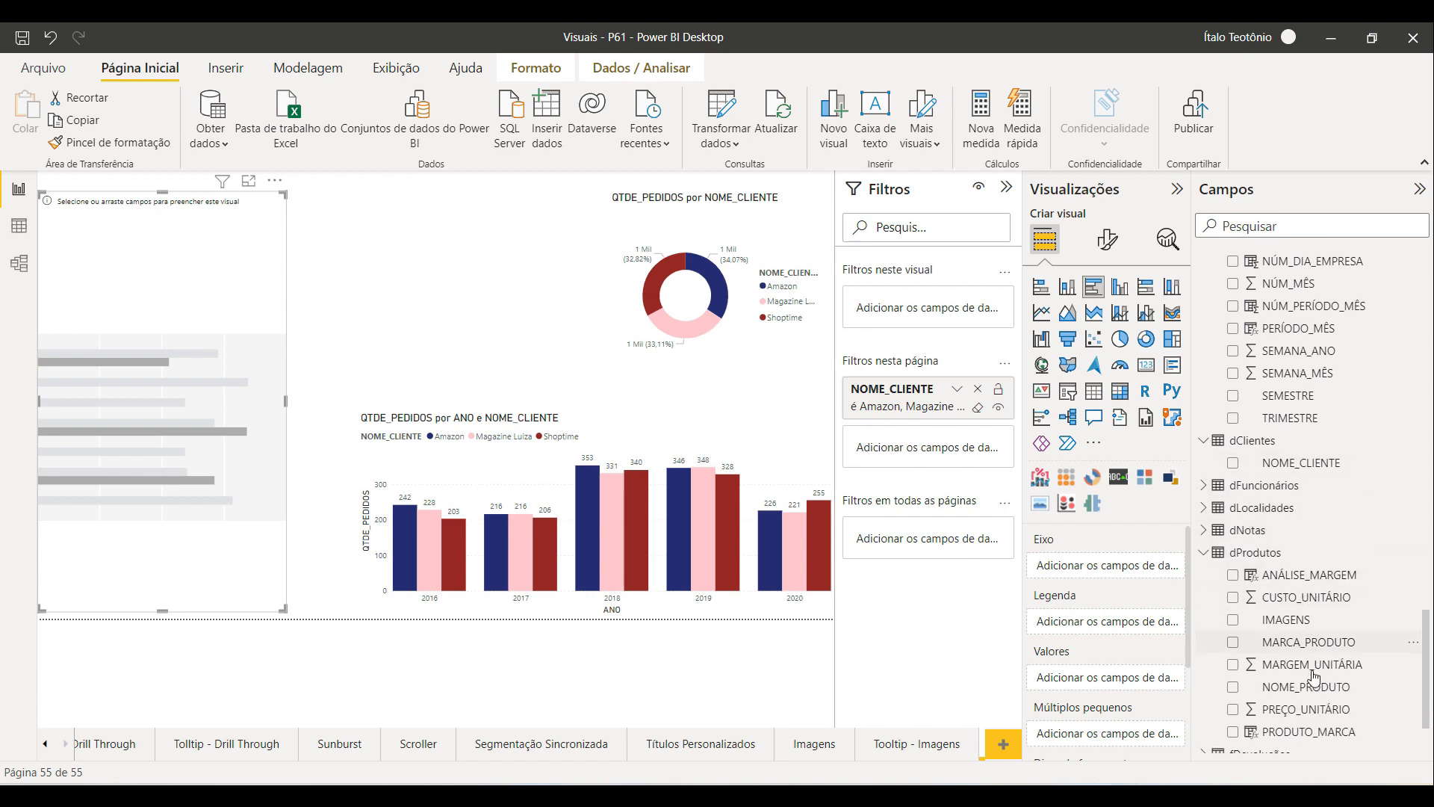
drag(1309, 642, 928, 449)
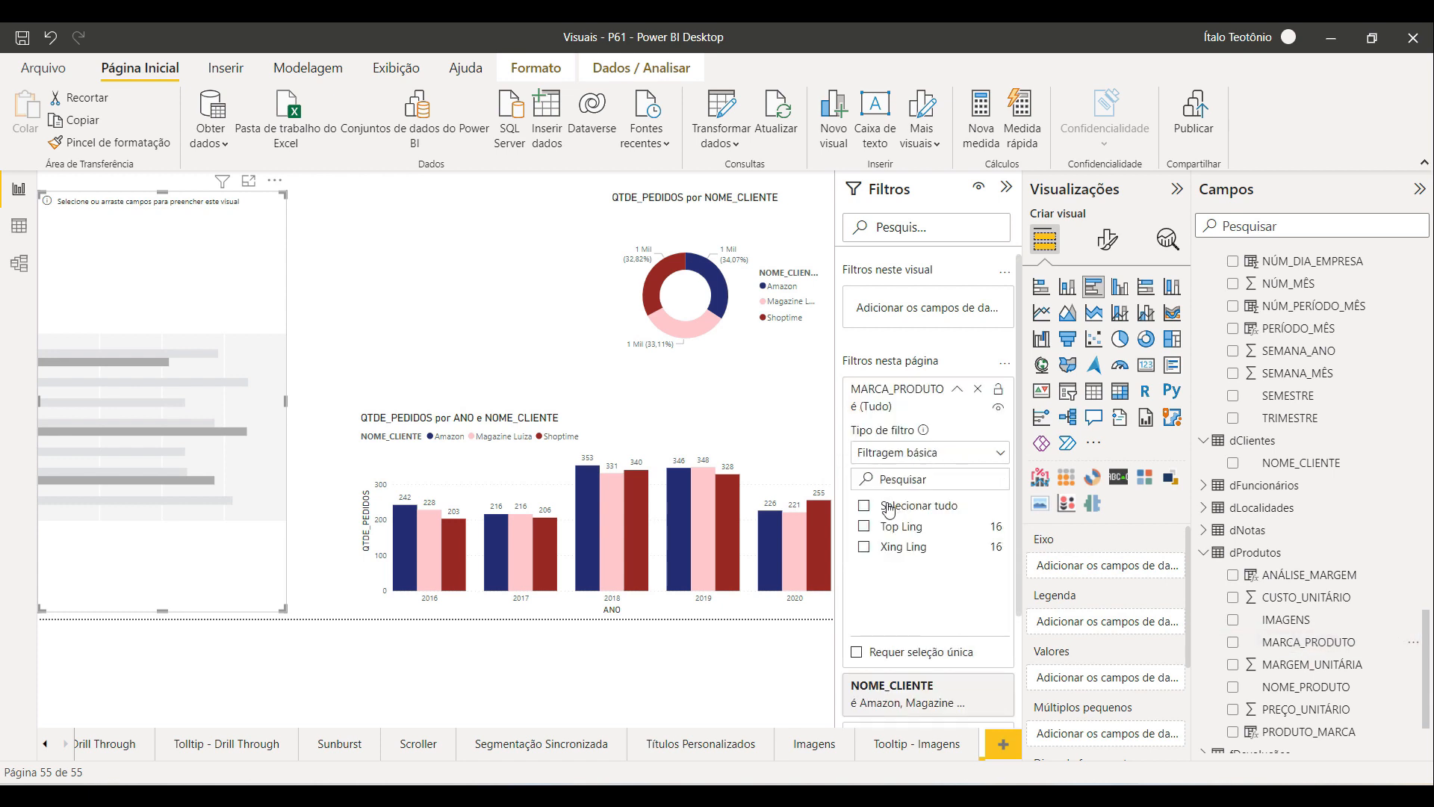
click(865, 549)
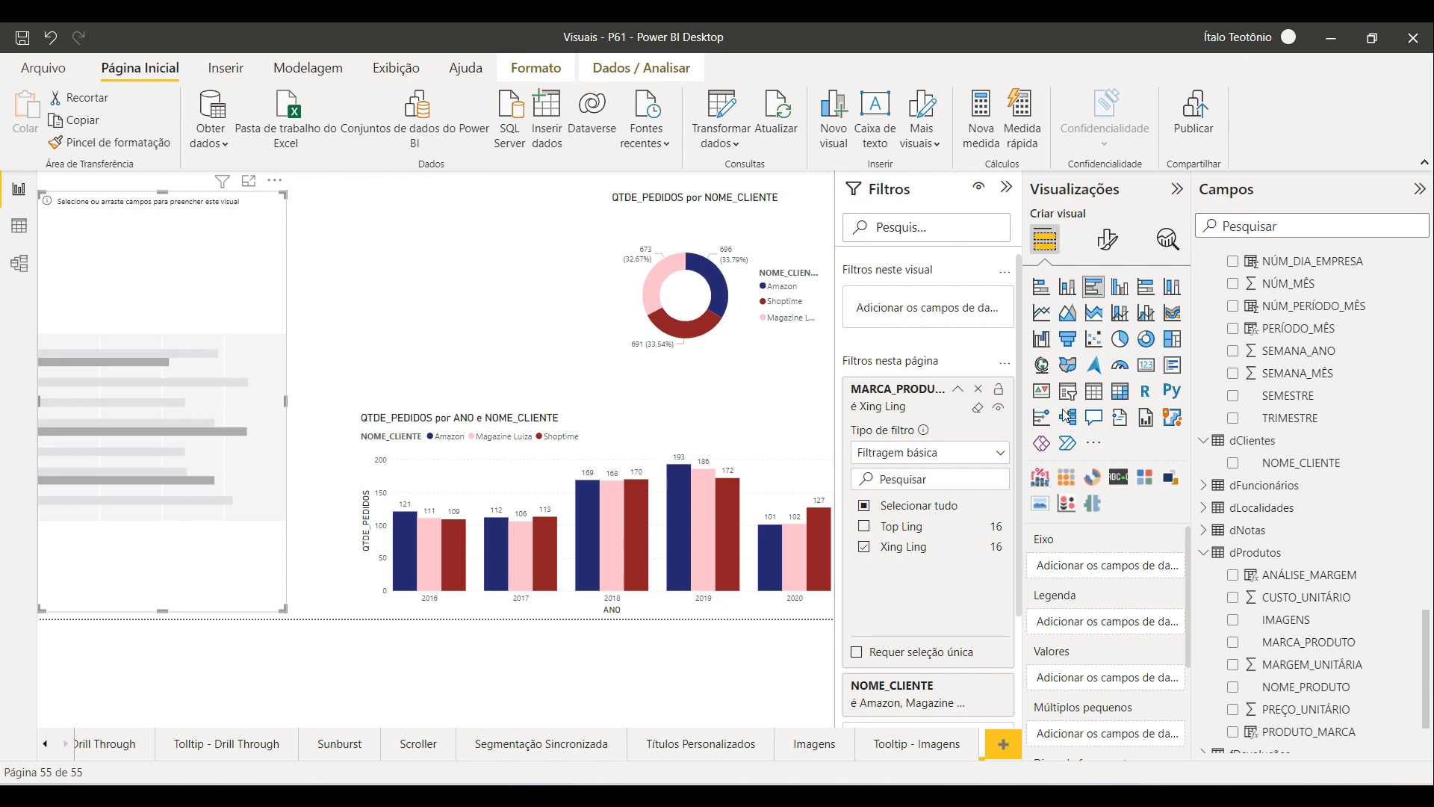
Step: Add NOME_PRODUTO as the bar chart's axis and QTDE_PEDIDOS as its values, then widen it slightly
drag(1299, 687, 128, 438)
scroll(1310, 384, up, 15)
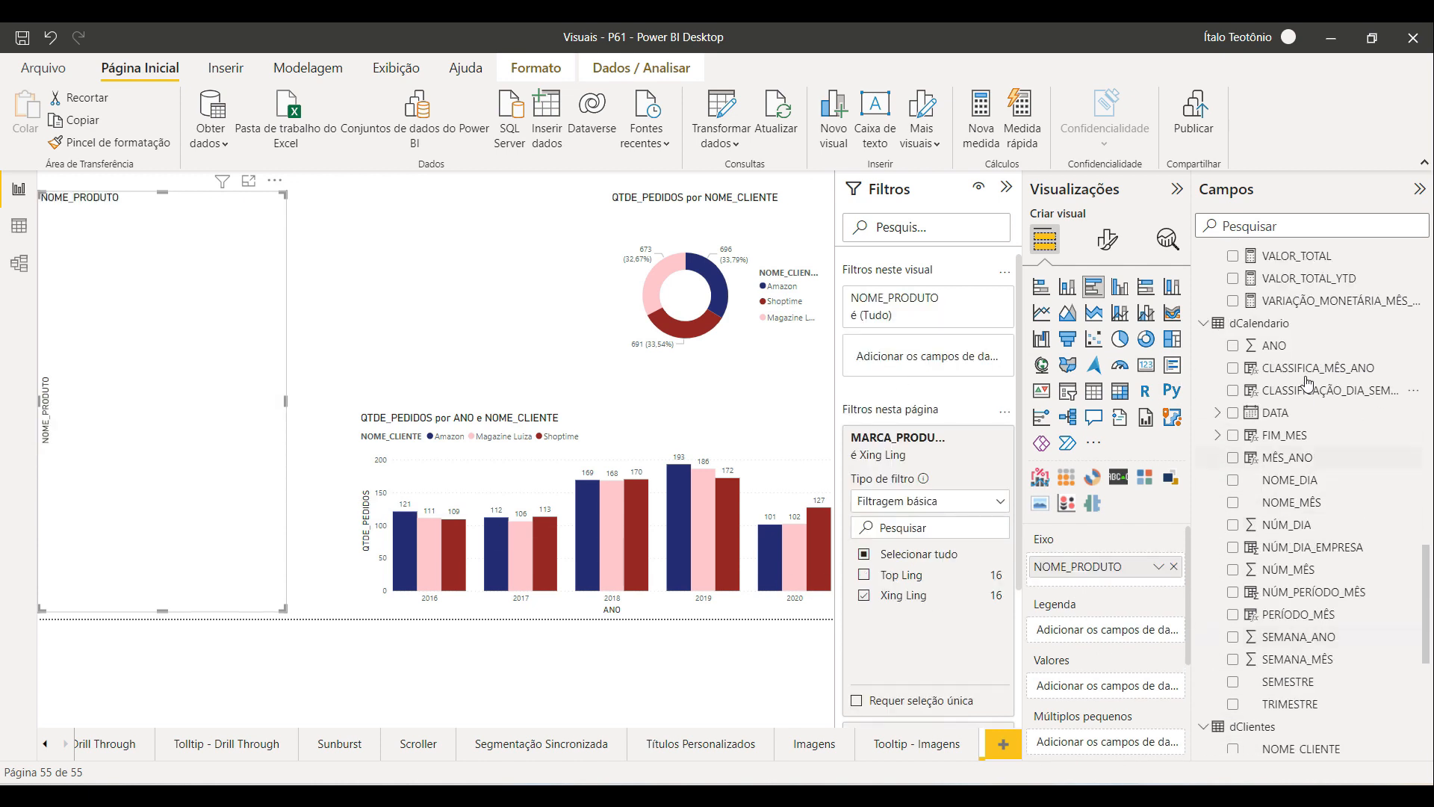
scroll(1309, 384, up, 10)
drag(1322, 529, 1116, 685)
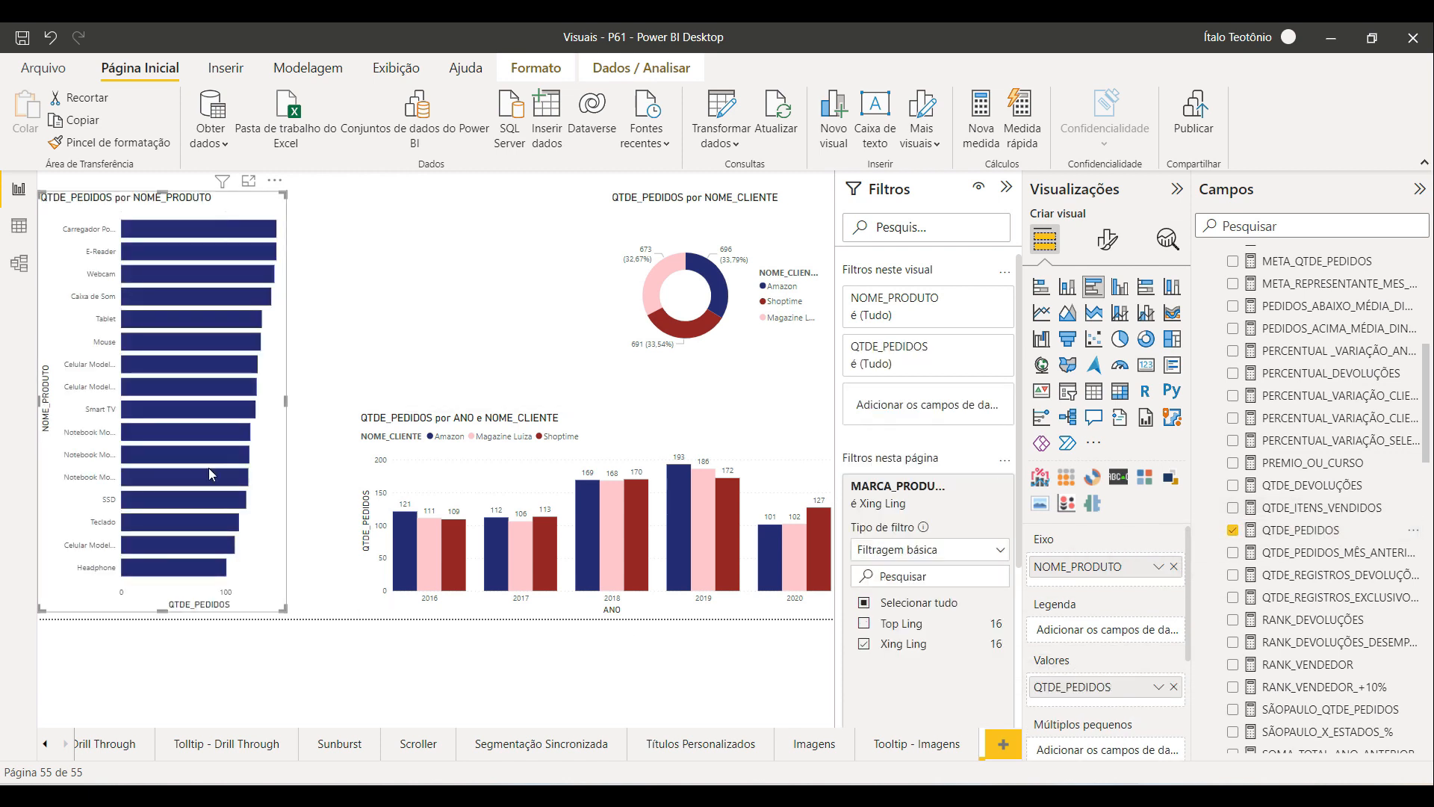
drag(282, 395, 303, 406)
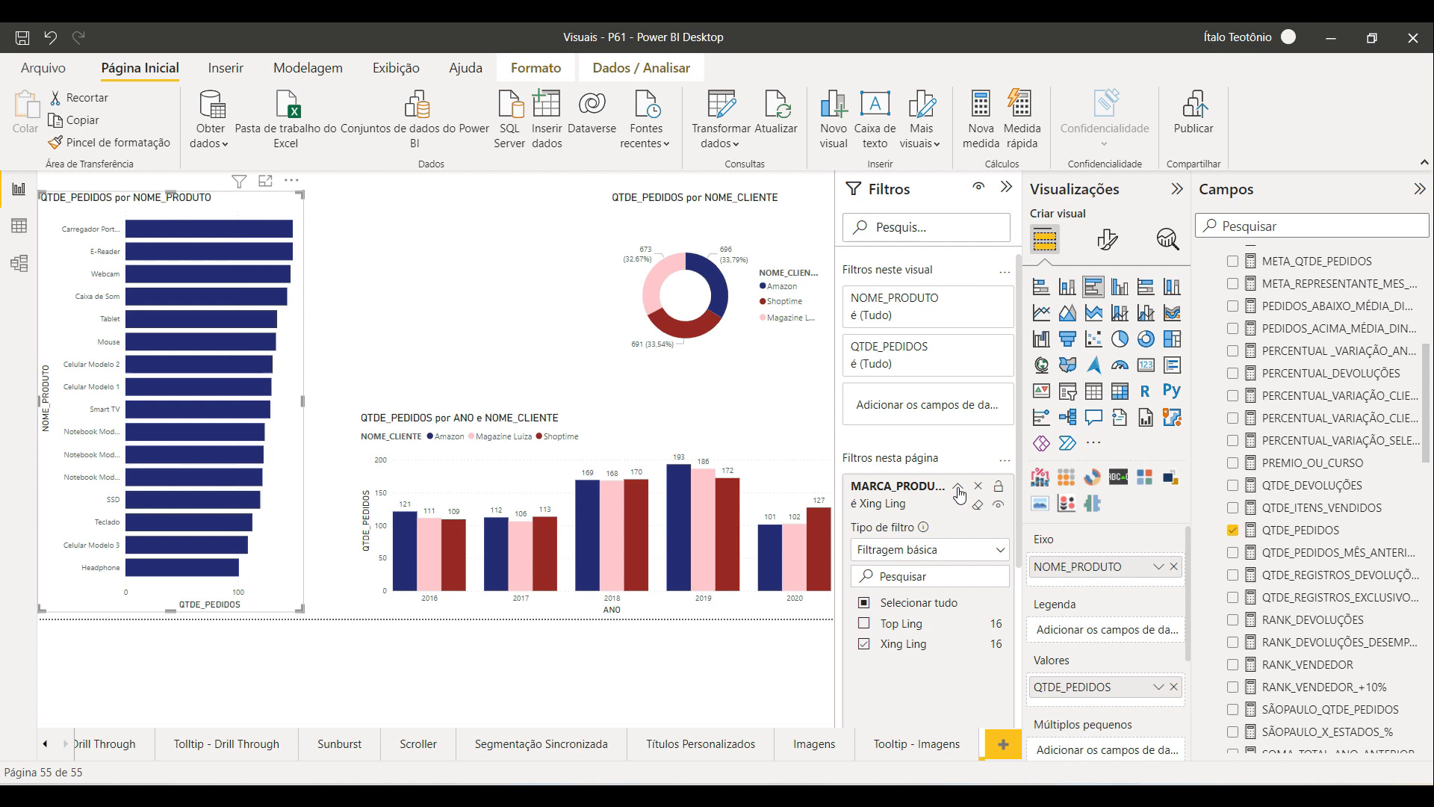
Step: Widen the column chart slightly to the left
click(959, 493)
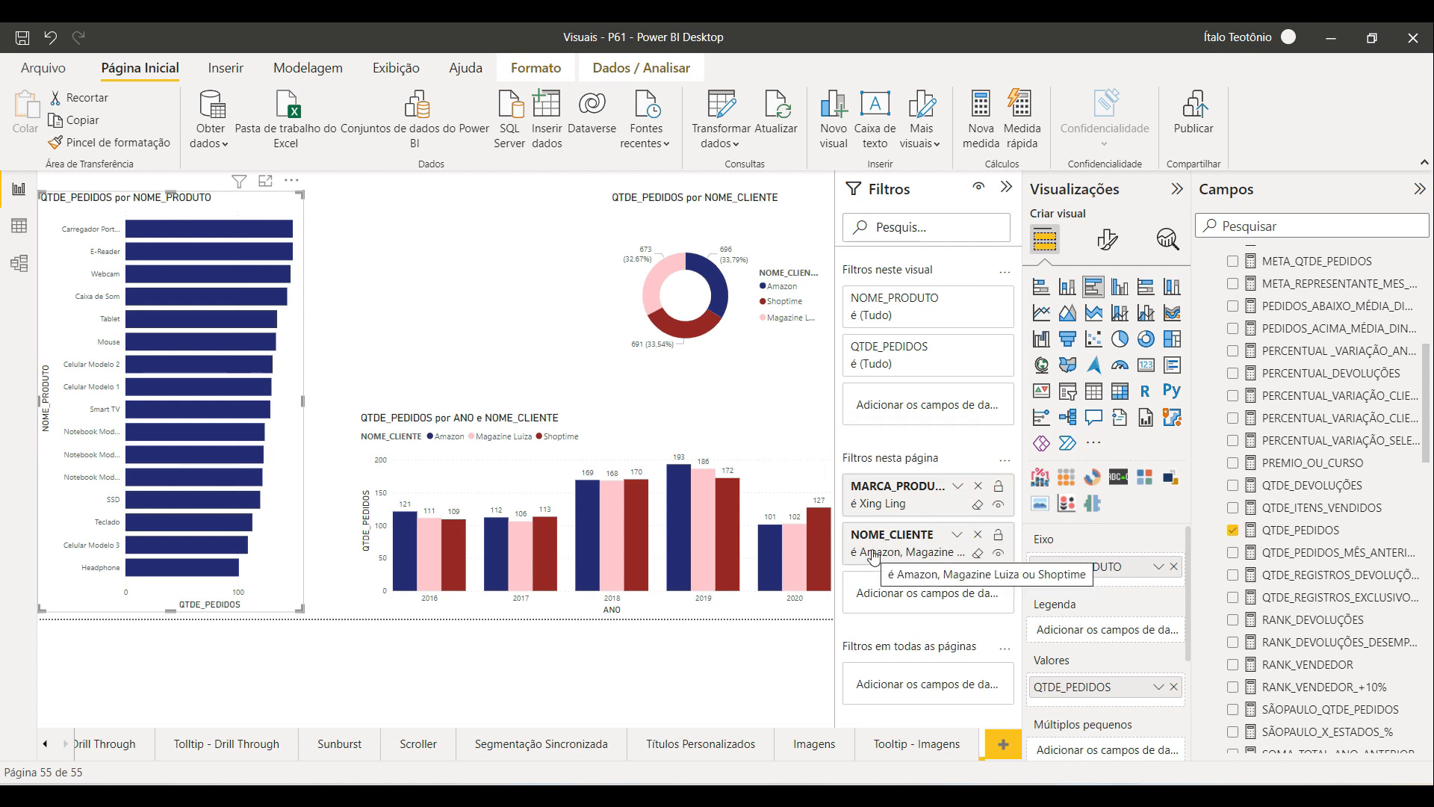
click(576, 440)
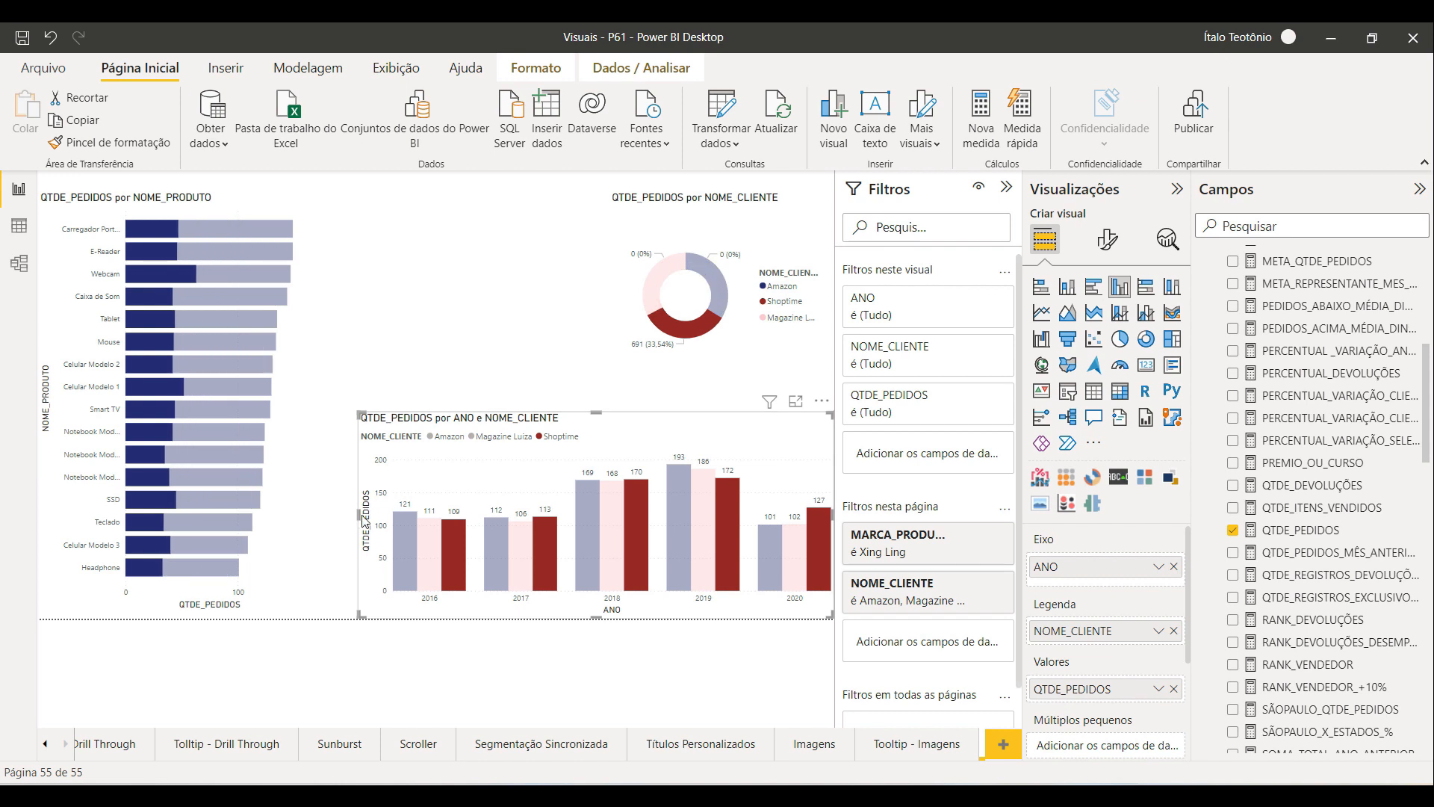
drag(364, 520, 341, 521)
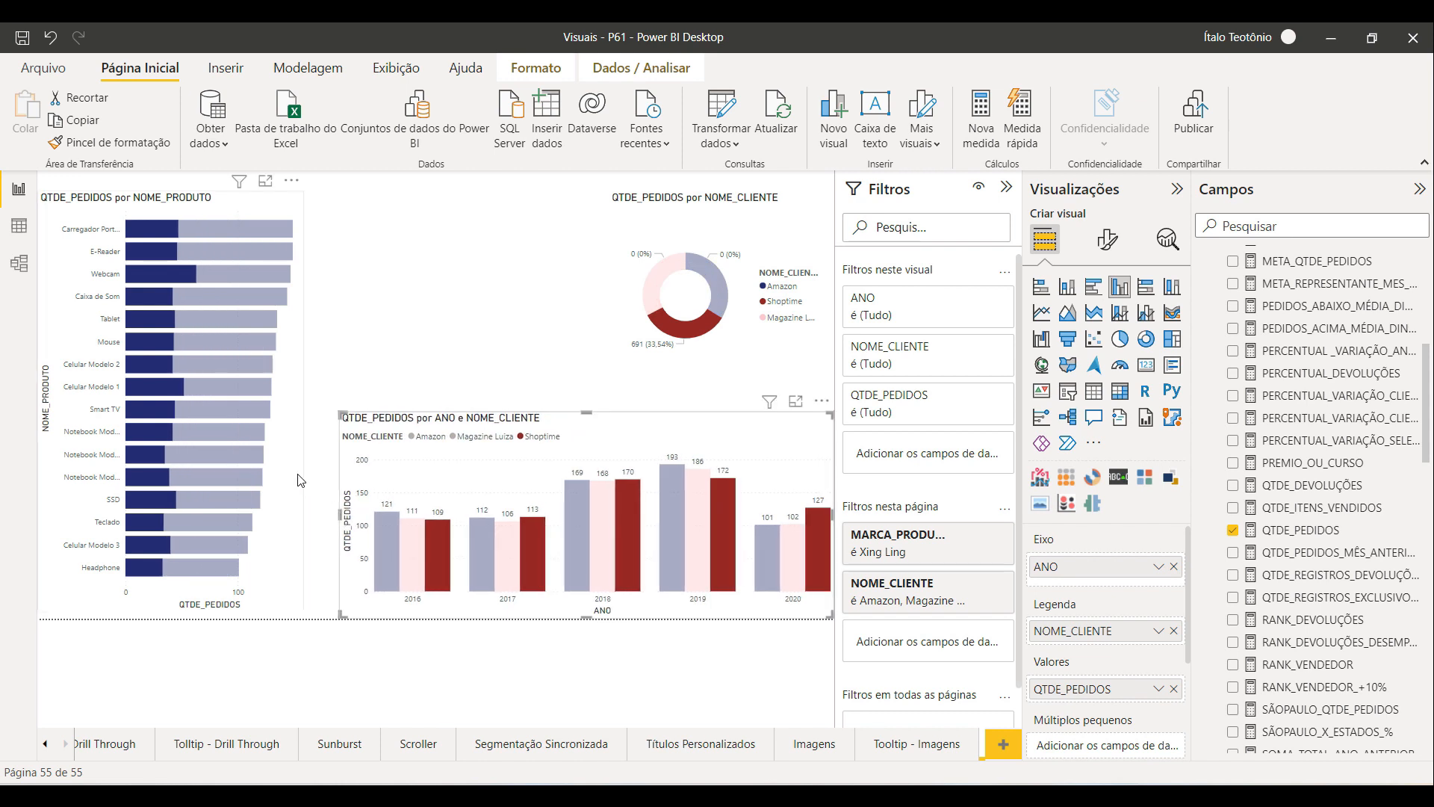
click(300, 478)
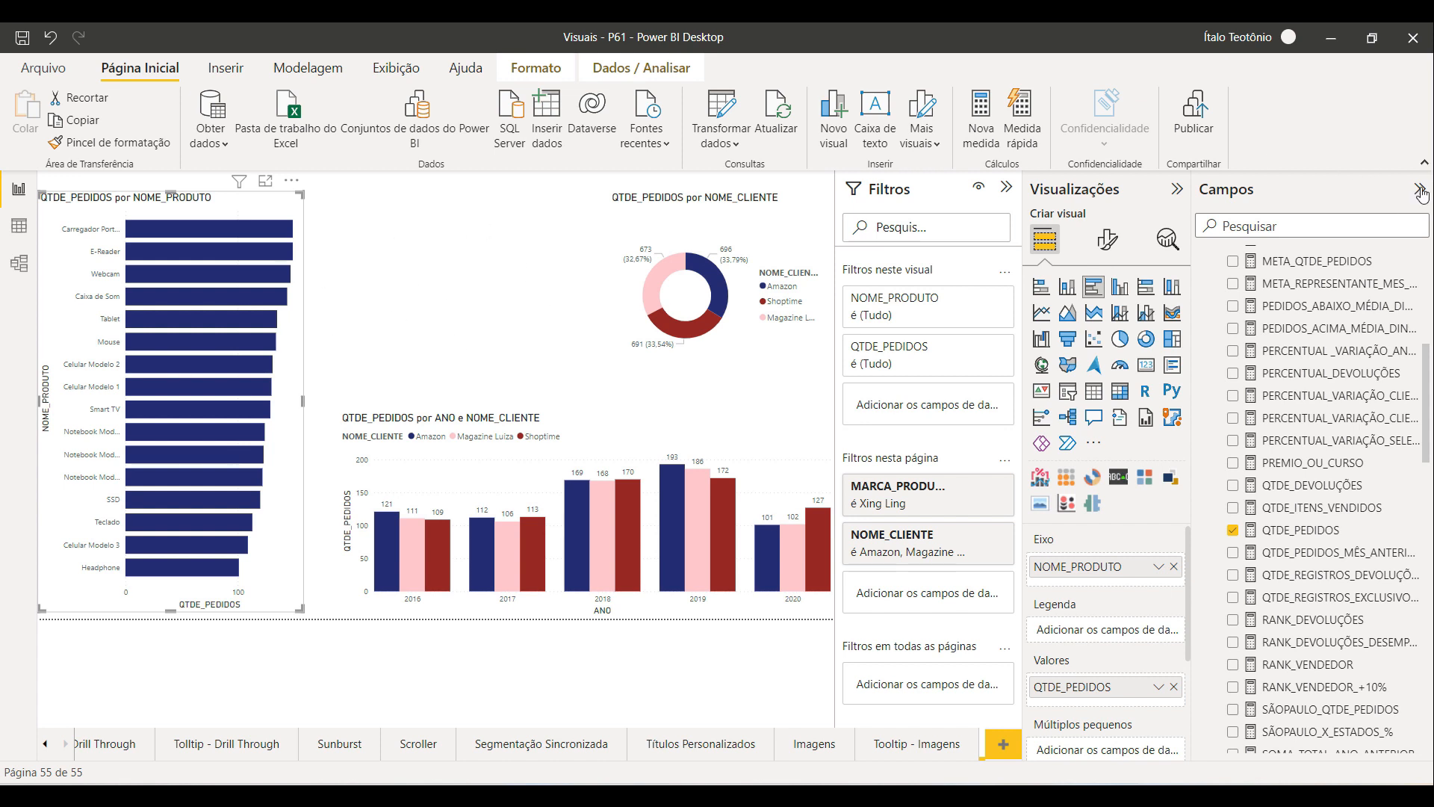
Step: Insert a multi-row card between the bar chart and the donut chart and widen it to fill that gap
click(1006, 187)
click(564, 364)
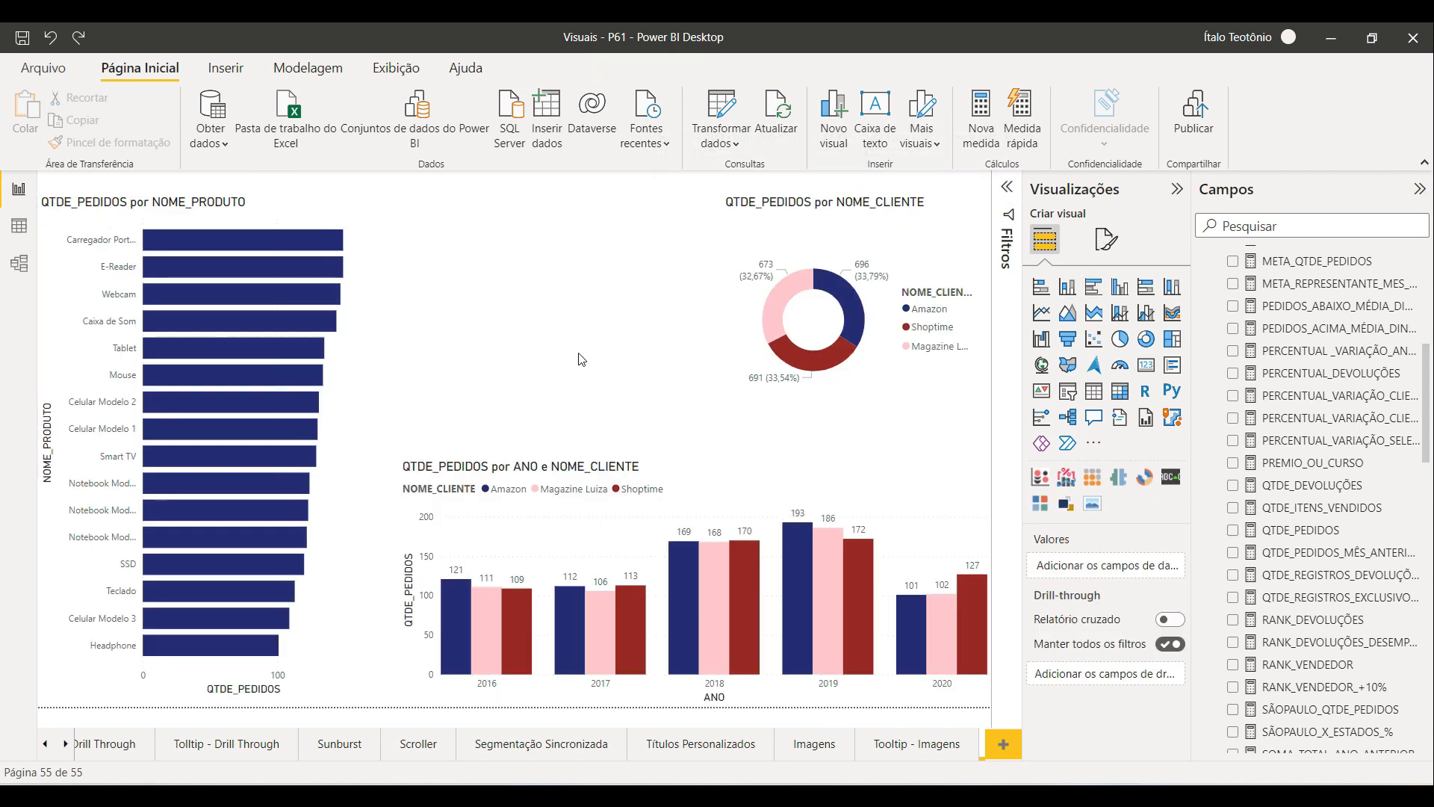
click(1172, 365)
drag(943, 215, 457, 215)
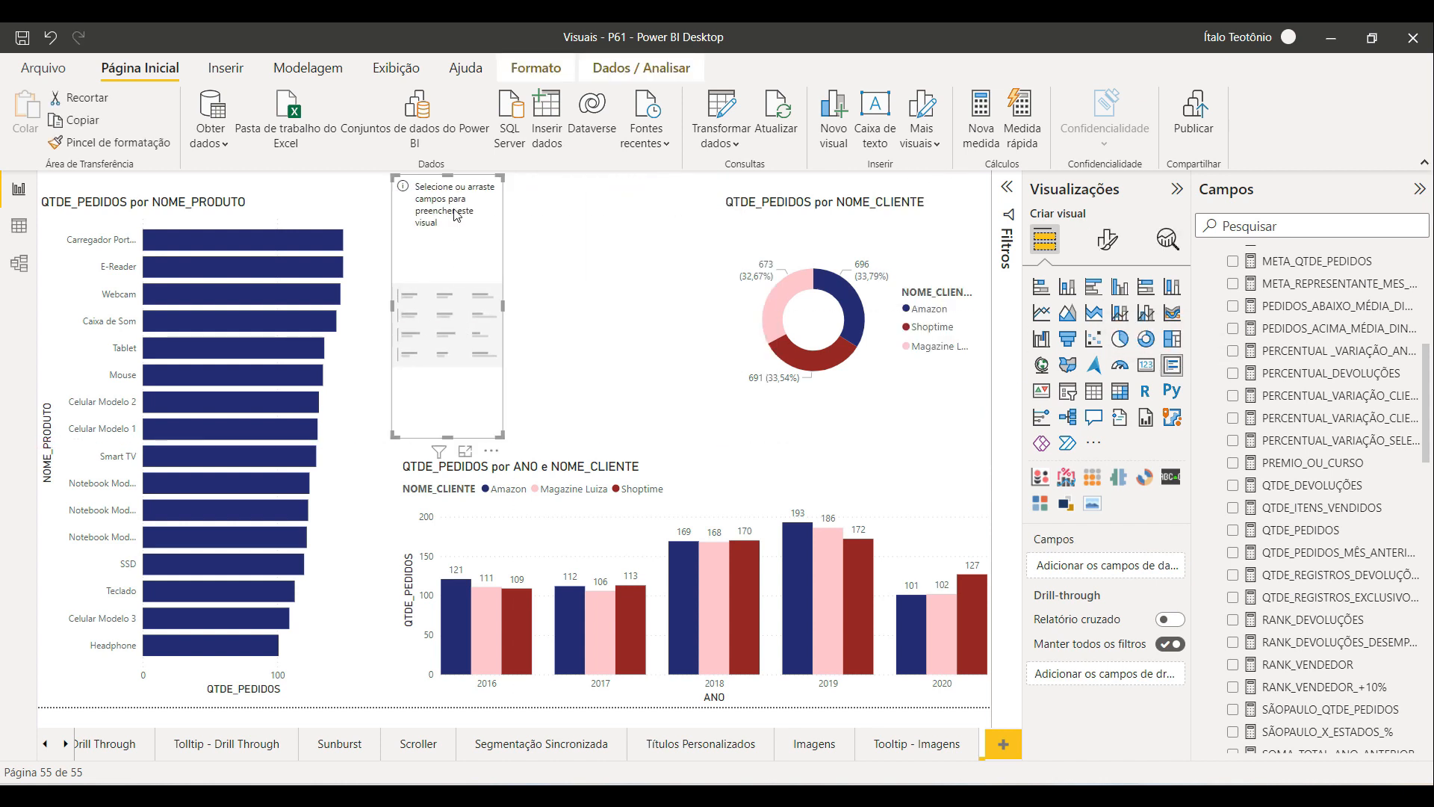
mouse_move(450, 444)
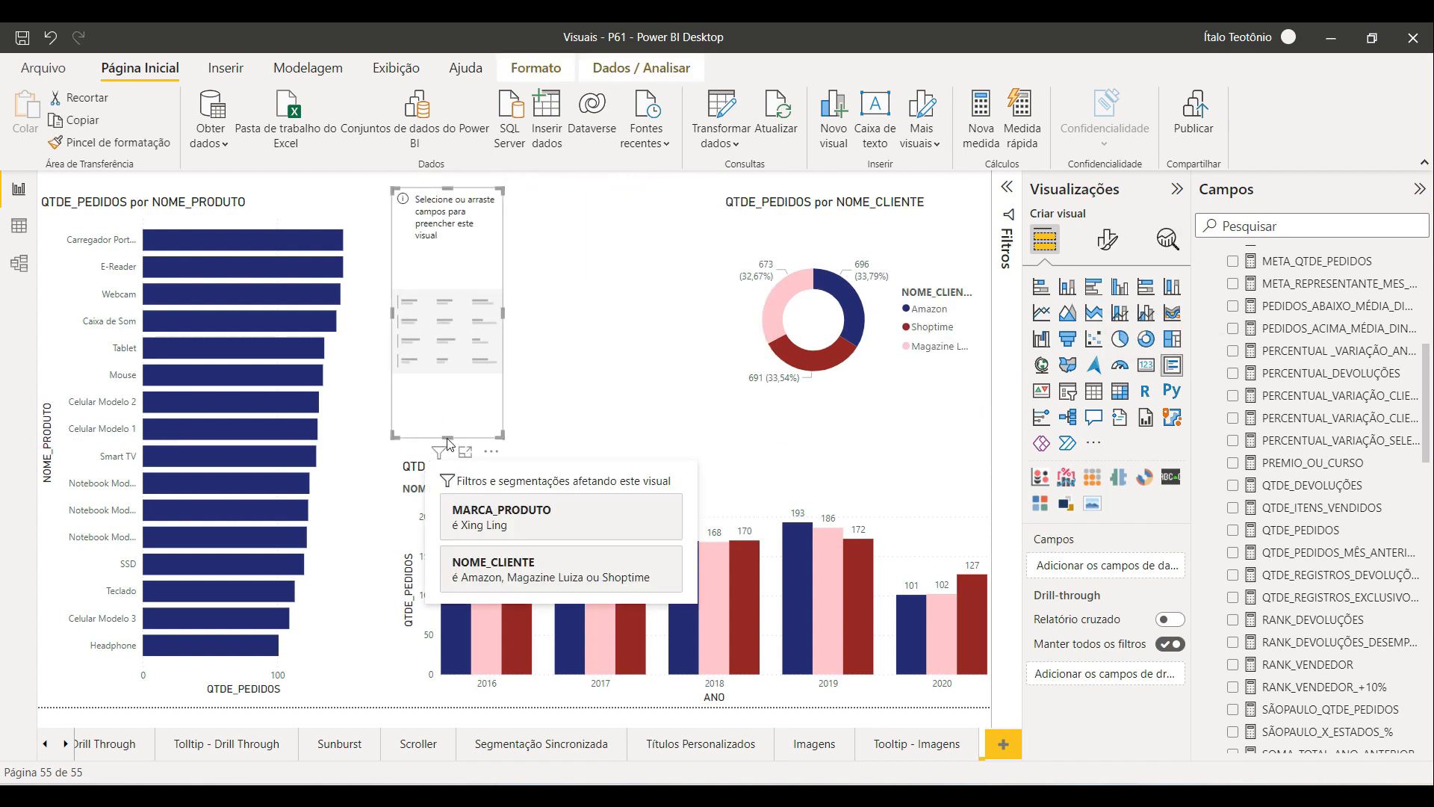
drag(448, 437, 448, 431)
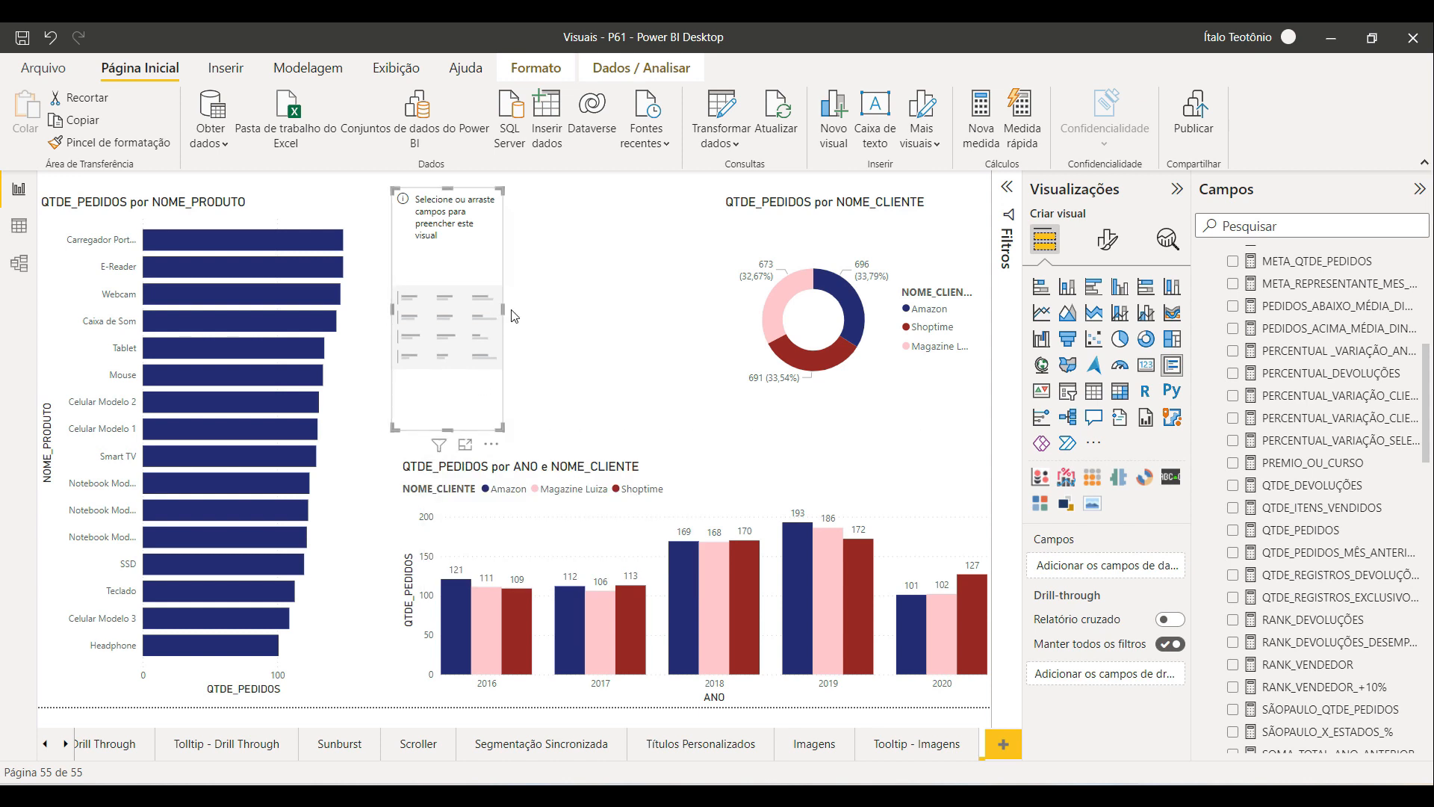
drag(502, 308, 694, 309)
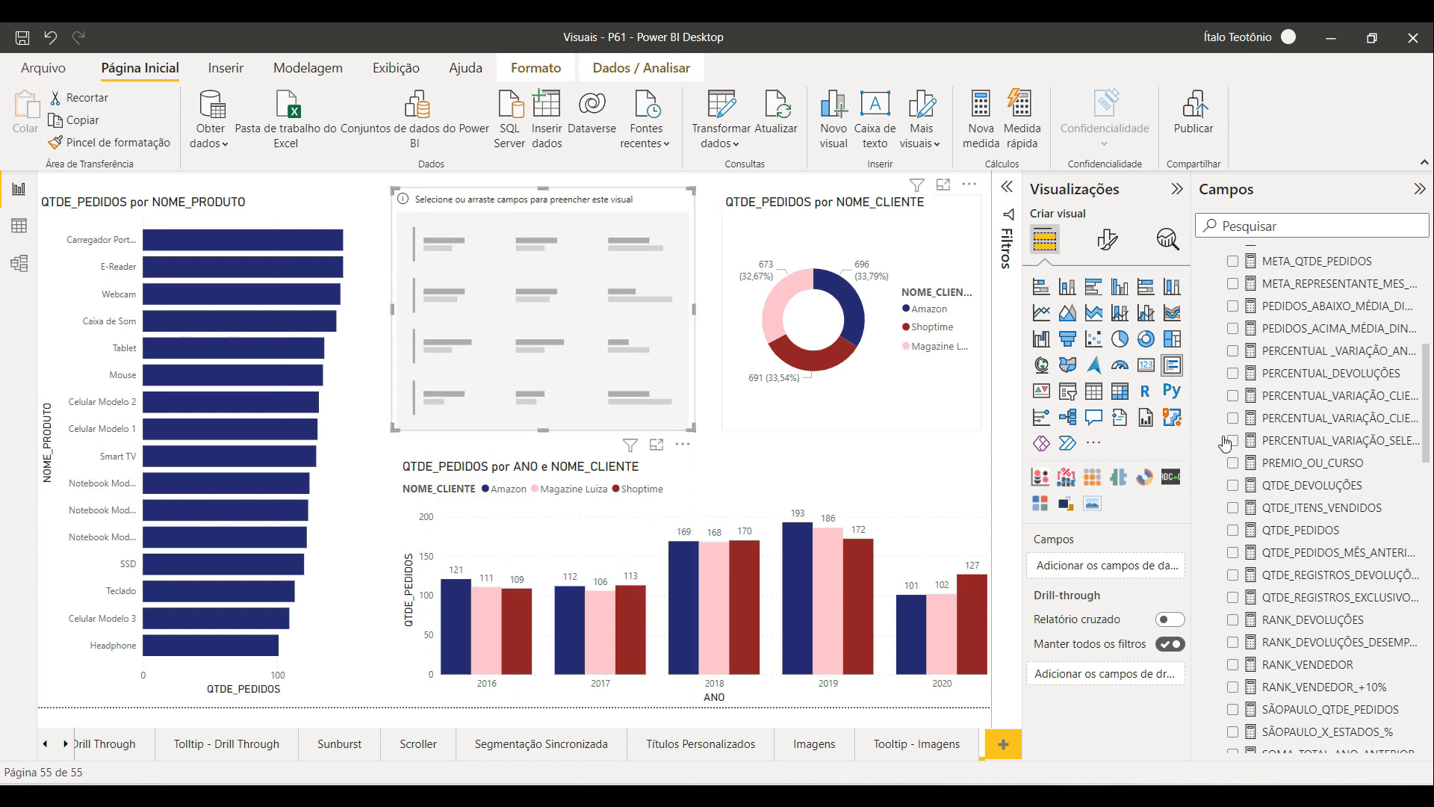
Step: Add QTDE_PEDIDOS, QTDE_ITENS_VENDIDOS, VALOR_TOTAL and NOME_CLIENTE to the multi-row card and shorten it slightly
drag(1338, 533, 1120, 573)
drag(1322, 507, 1117, 601)
scroll(1300, 572, down, 8)
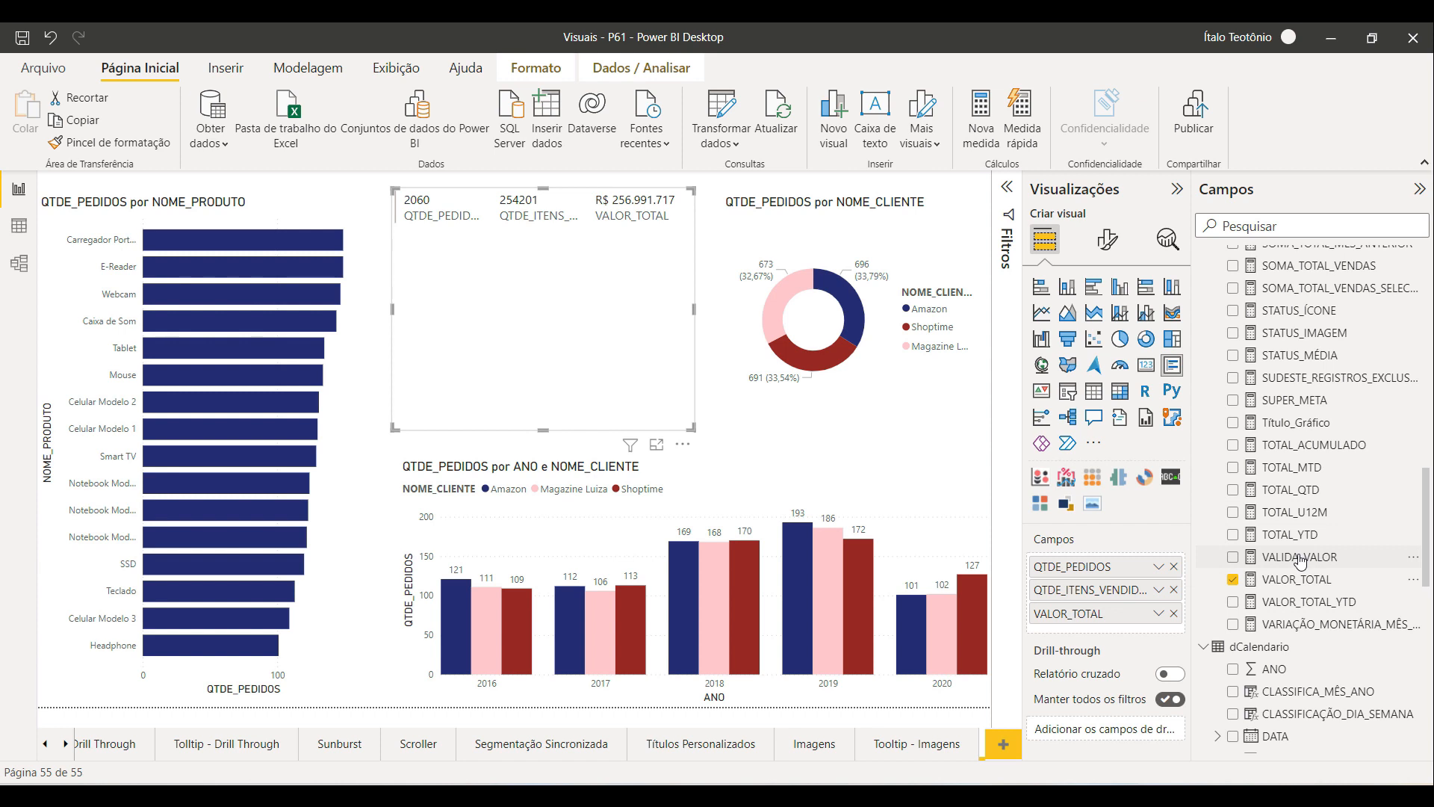
scroll(1301, 562, down, 3)
scroll(1301, 580, down, 3)
scroll(1314, 448, down, 3)
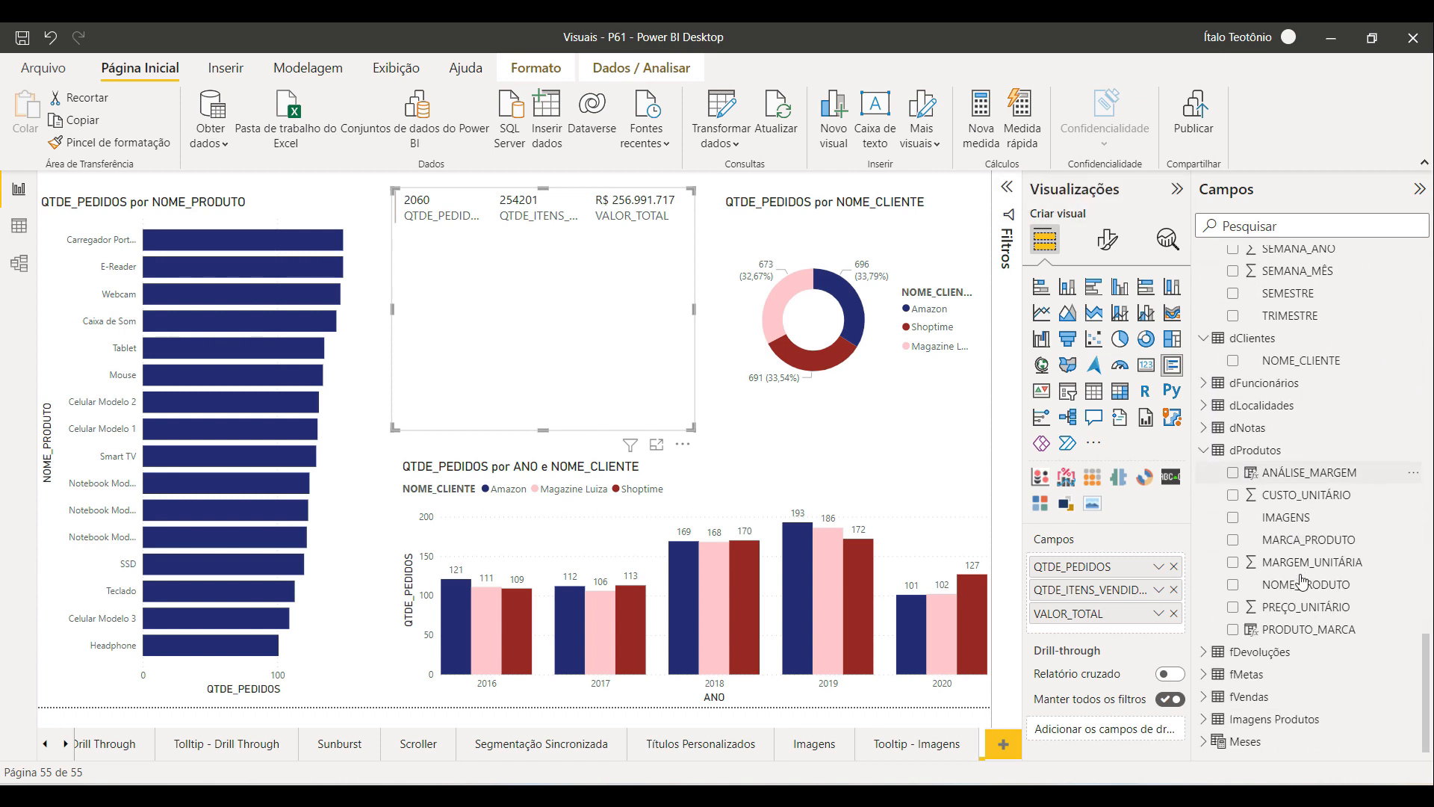
drag(1336, 360, 1112, 553)
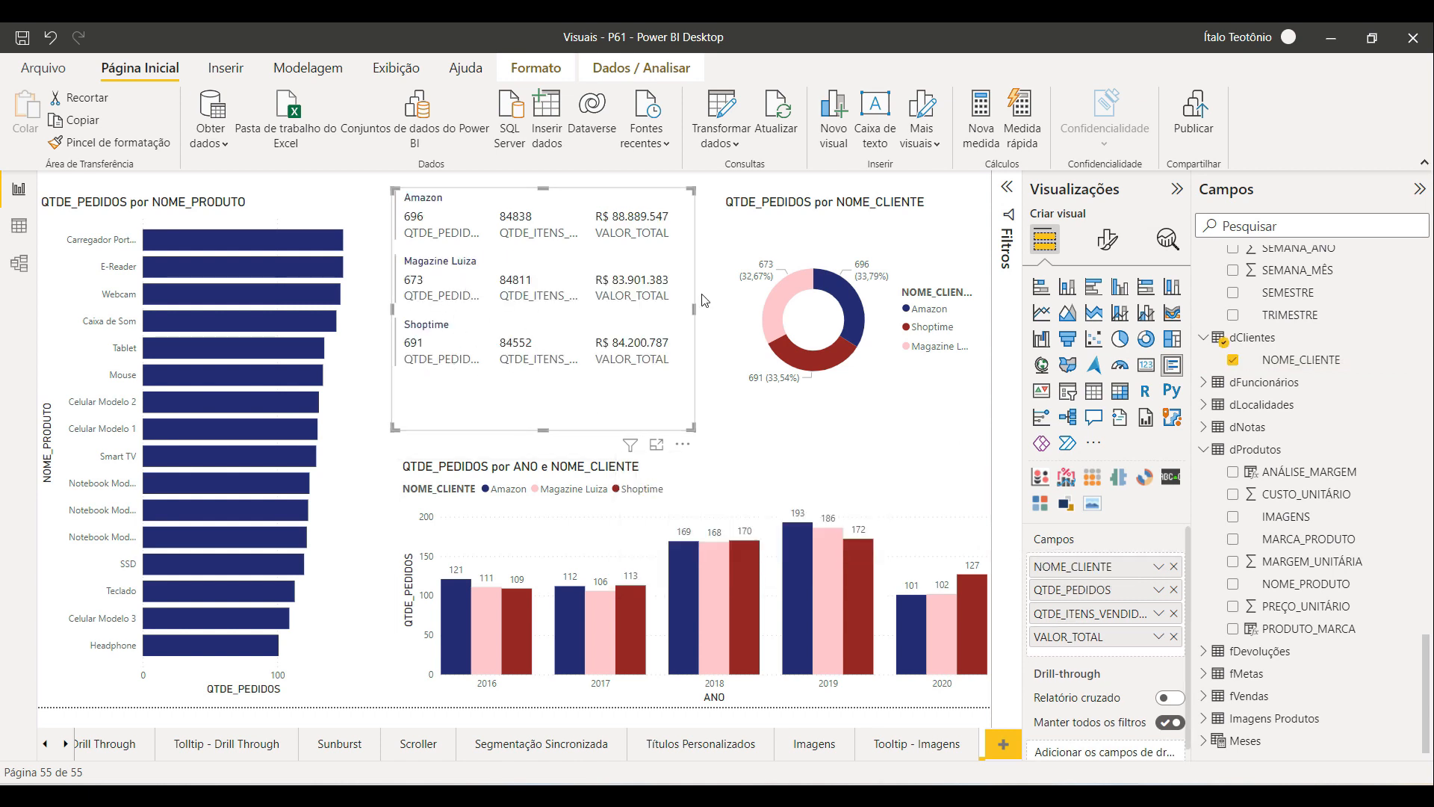
drag(543, 429, 543, 418)
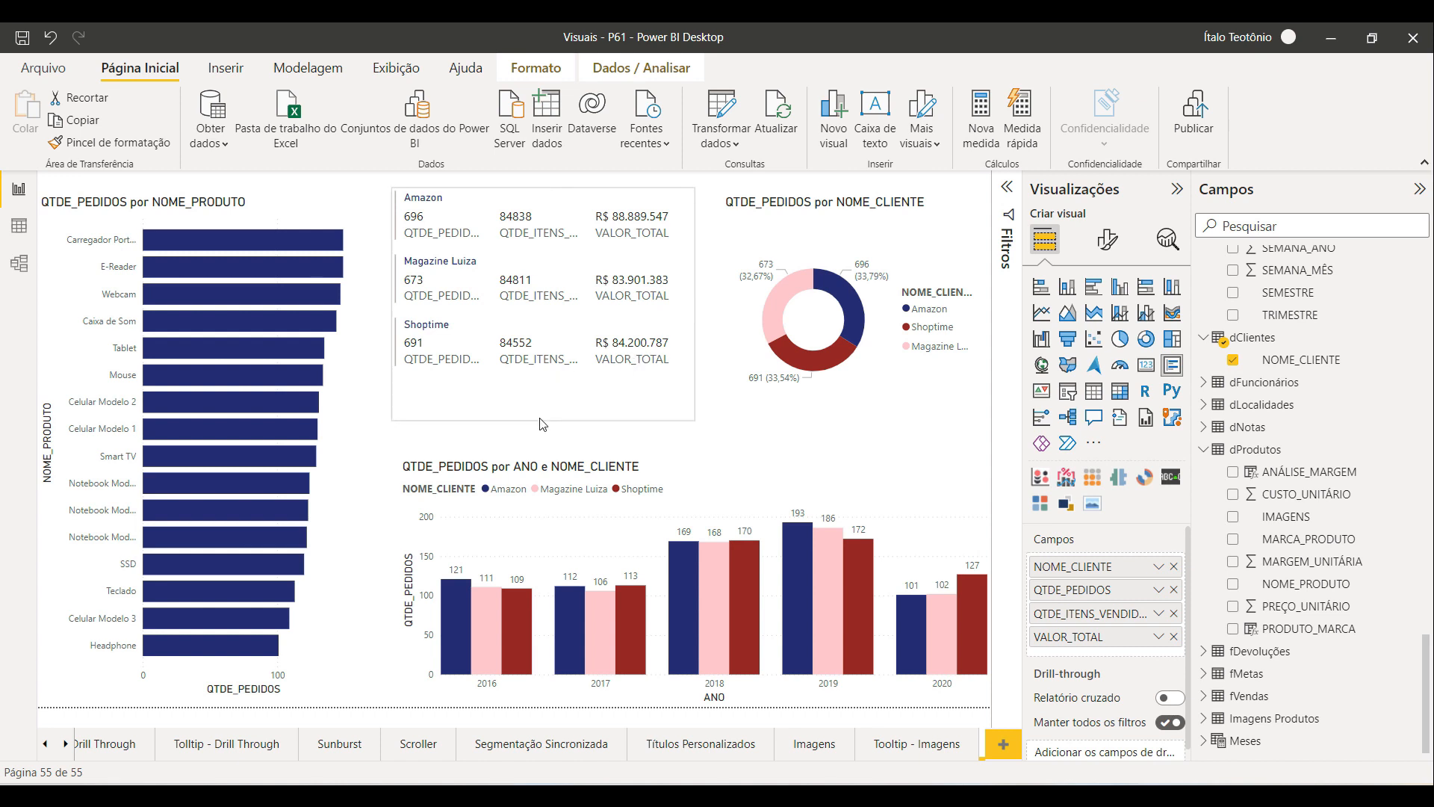
Step: Enlarge the column chart slightly to the left and upward
click(776, 476)
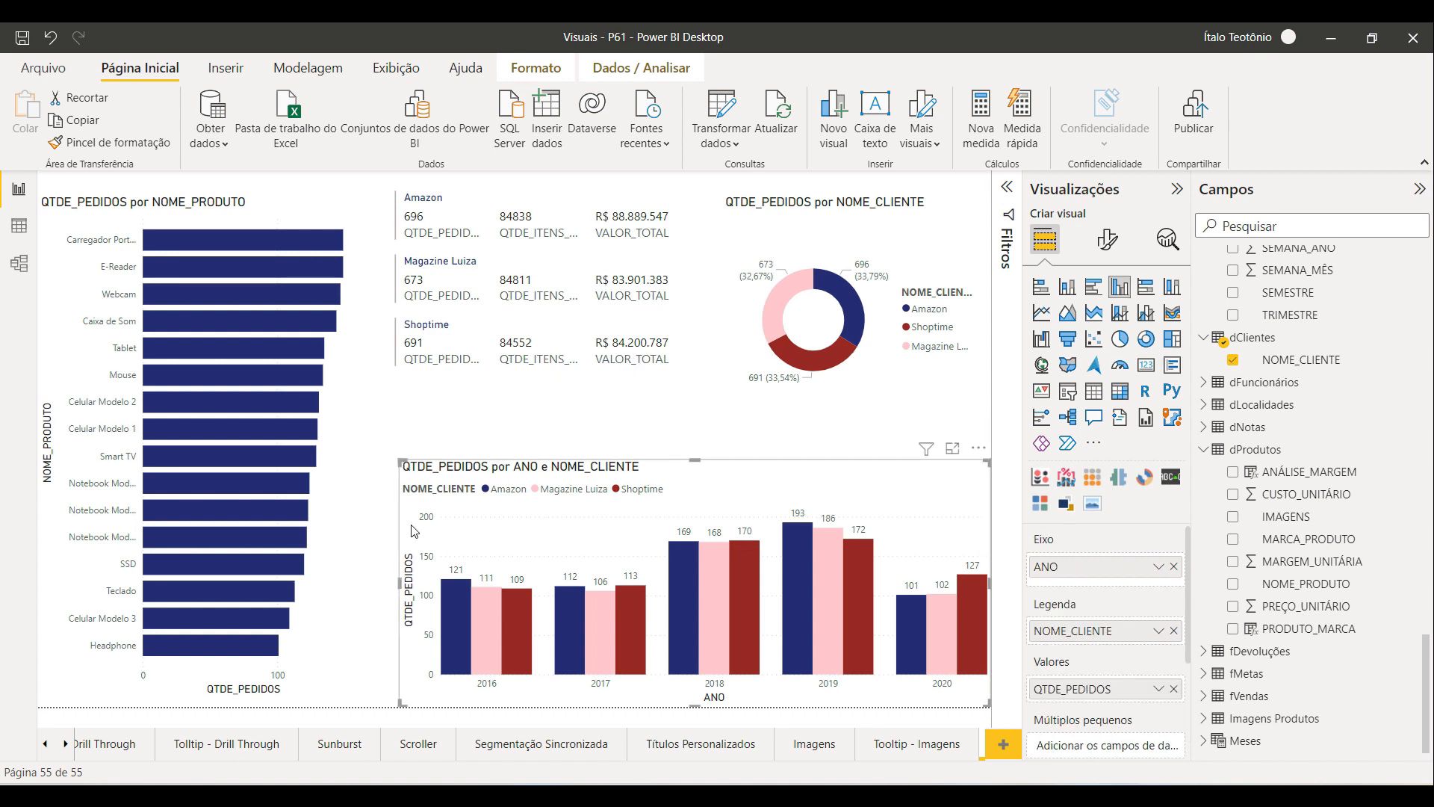
drag(397, 579, 374, 579)
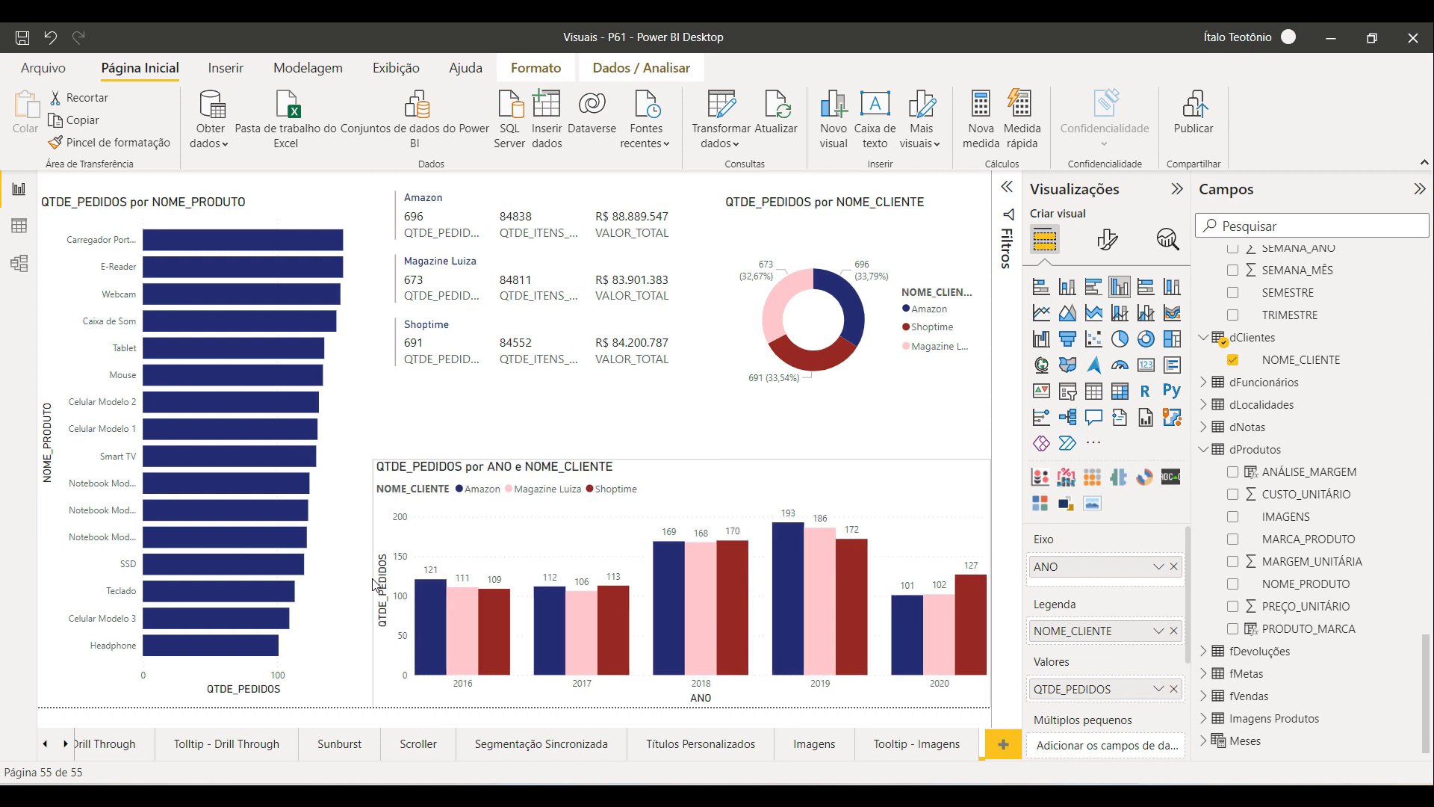
drag(681, 460, 682, 448)
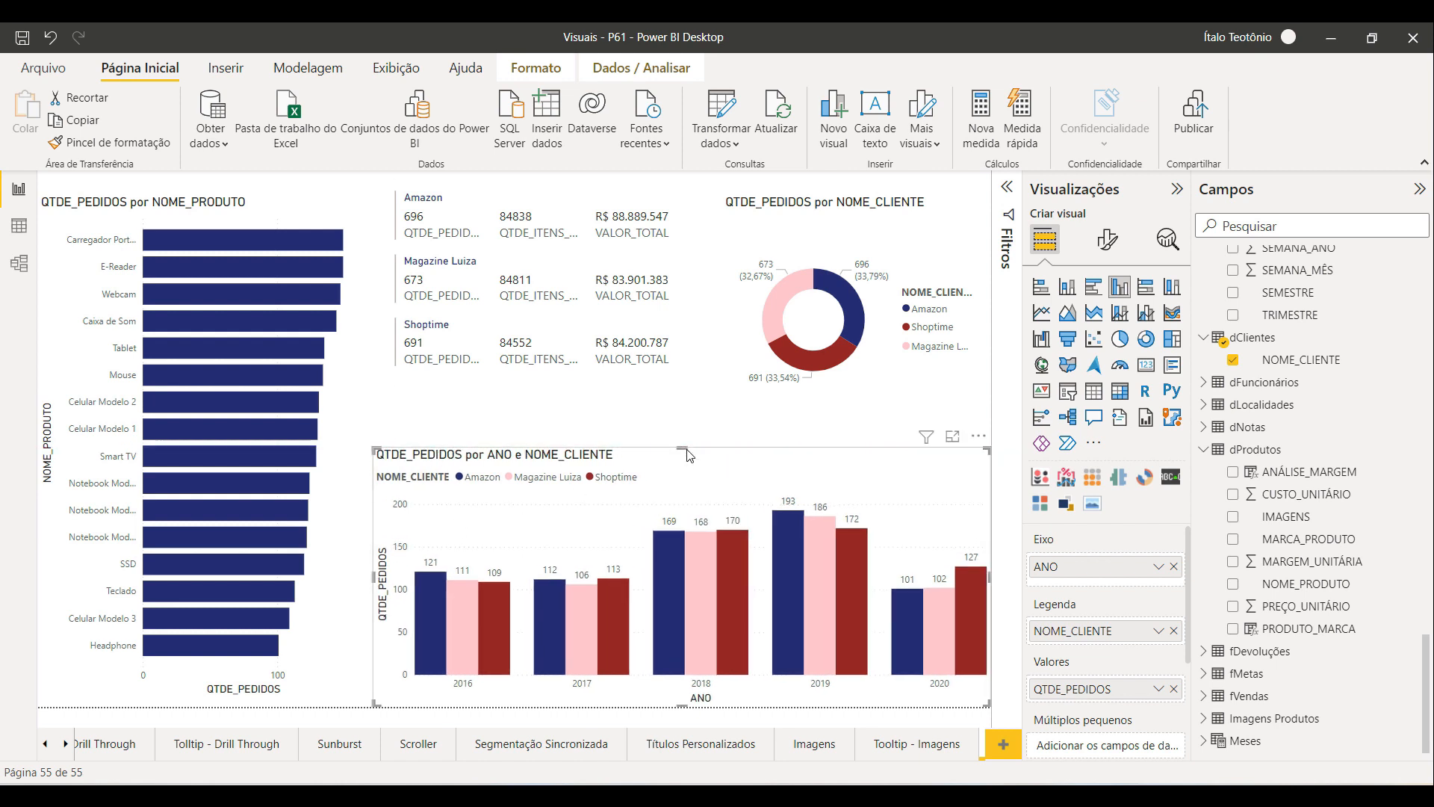
Step: Turn on a shadow and a white visual border with 9 px rounded corners for the column chart
click(1109, 240)
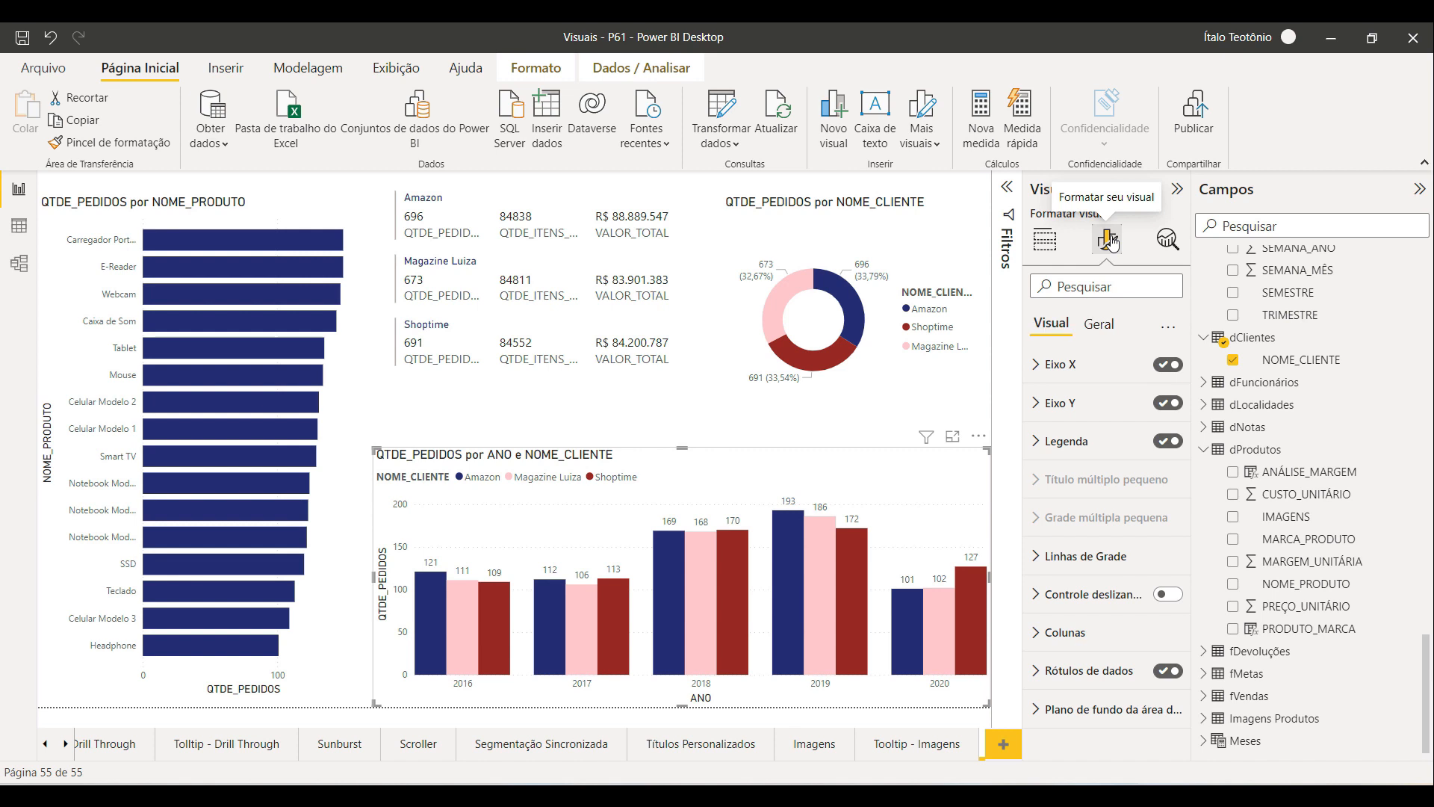
click(1098, 323)
click(1053, 442)
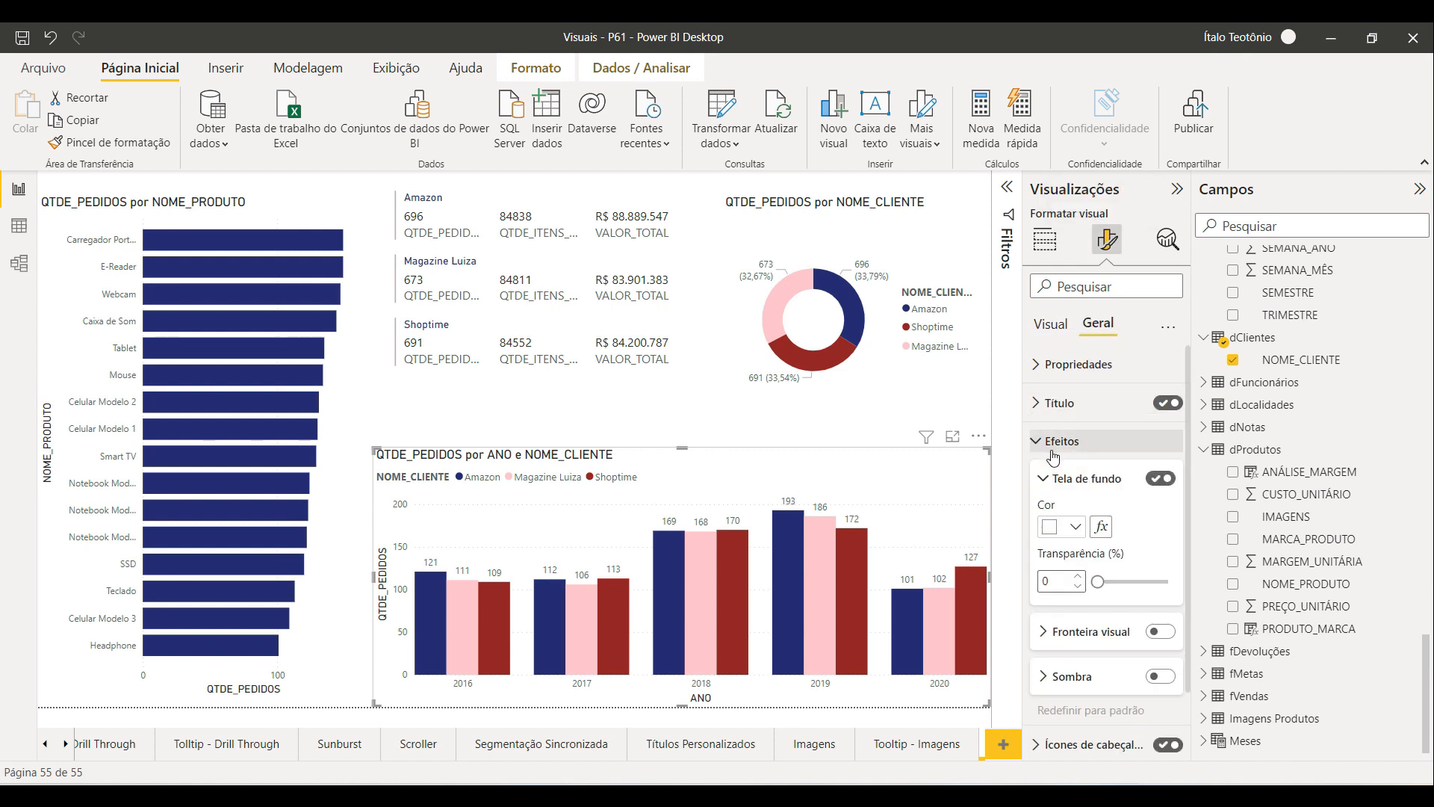
click(1150, 676)
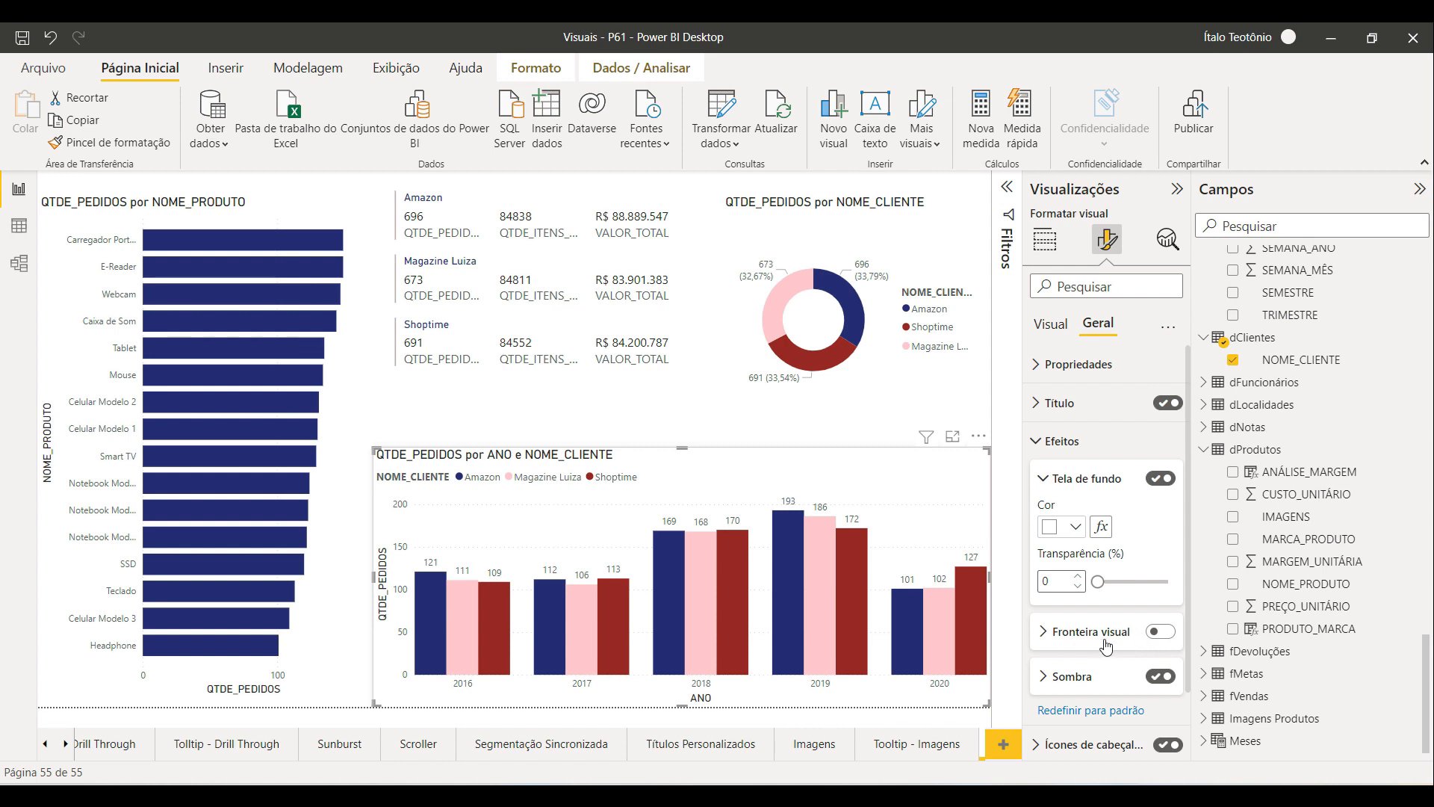
click(1160, 634)
click(1094, 642)
scroll(1095, 641, down, 1)
scroll(1094, 635, down, 1)
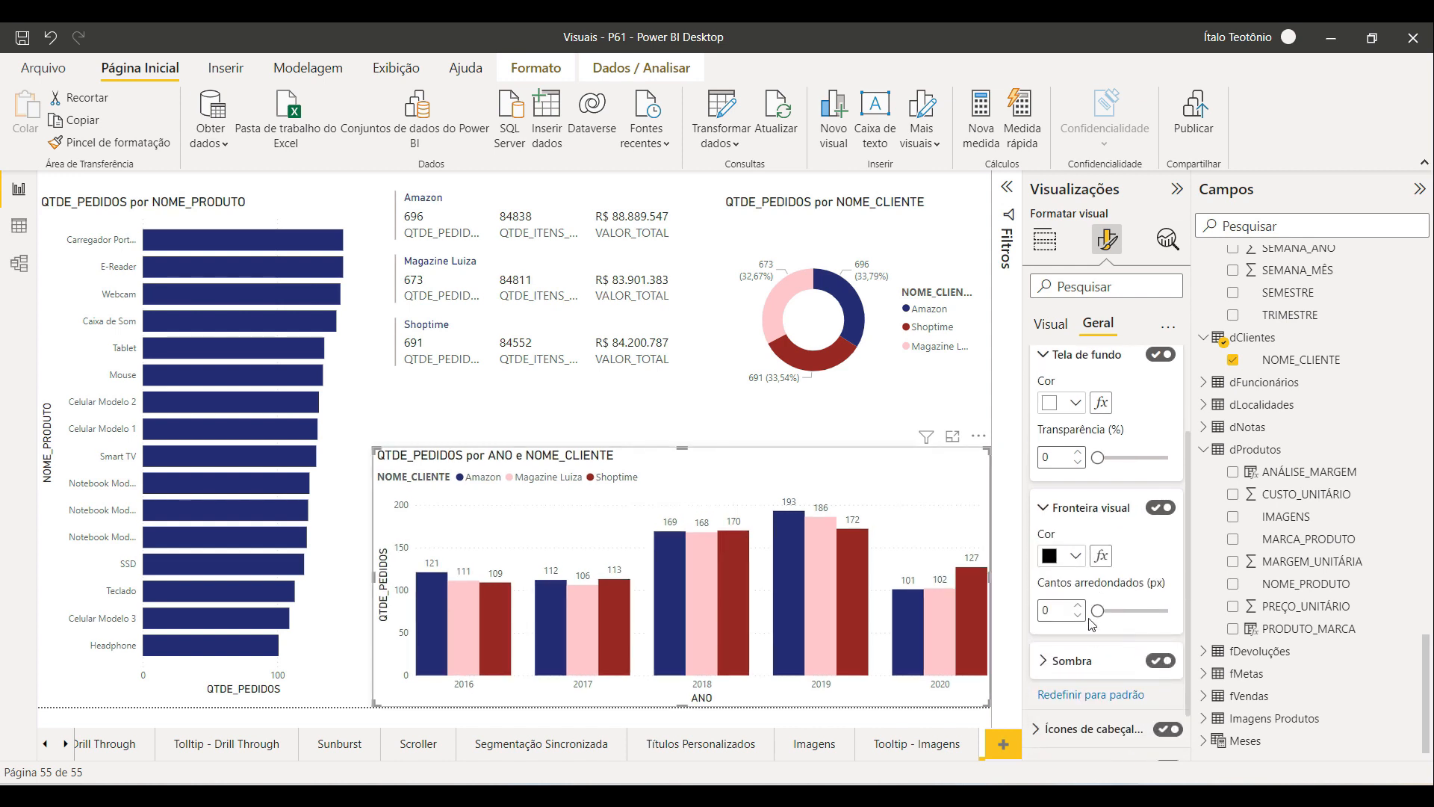
click(1074, 557)
click(1062, 260)
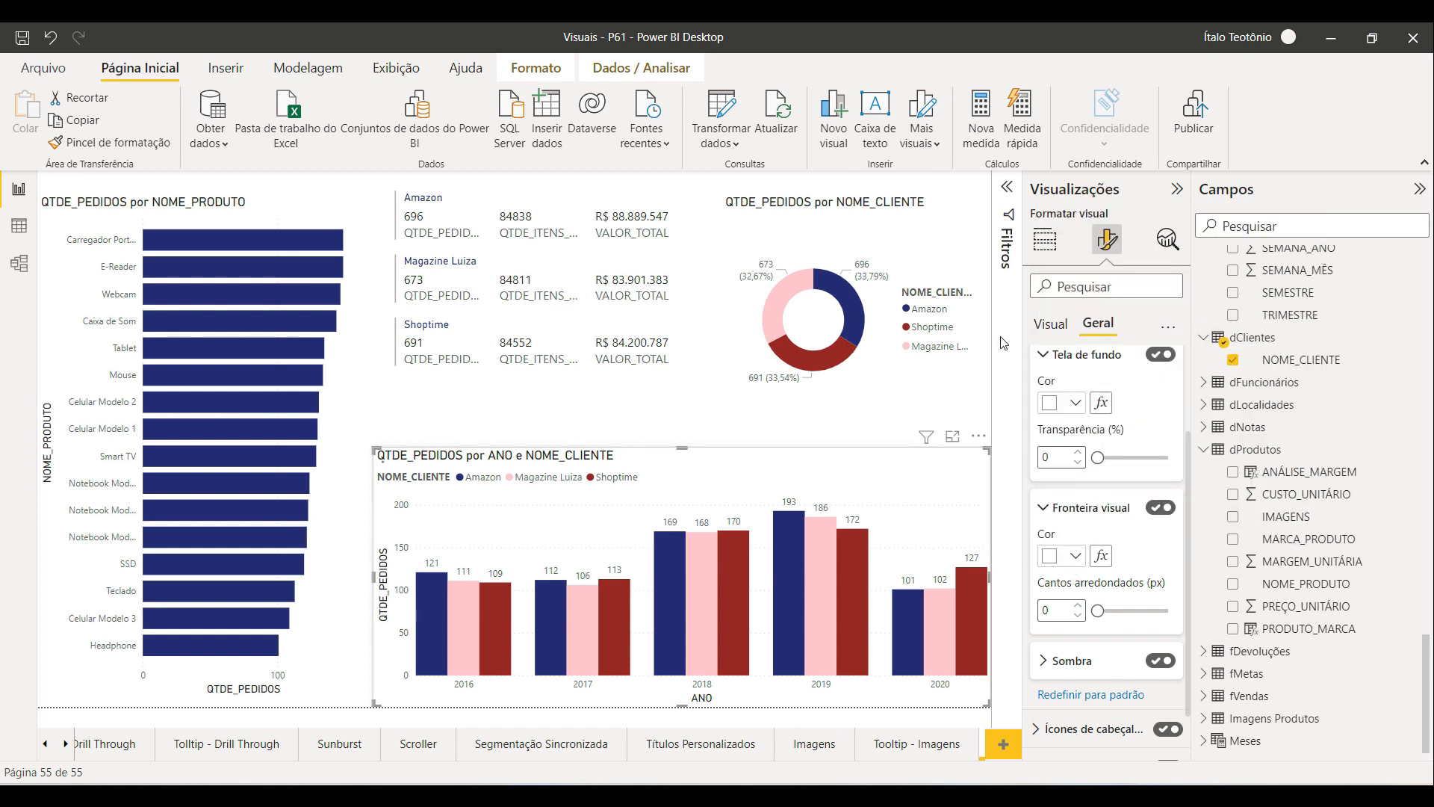
drag(1101, 611, 1122, 612)
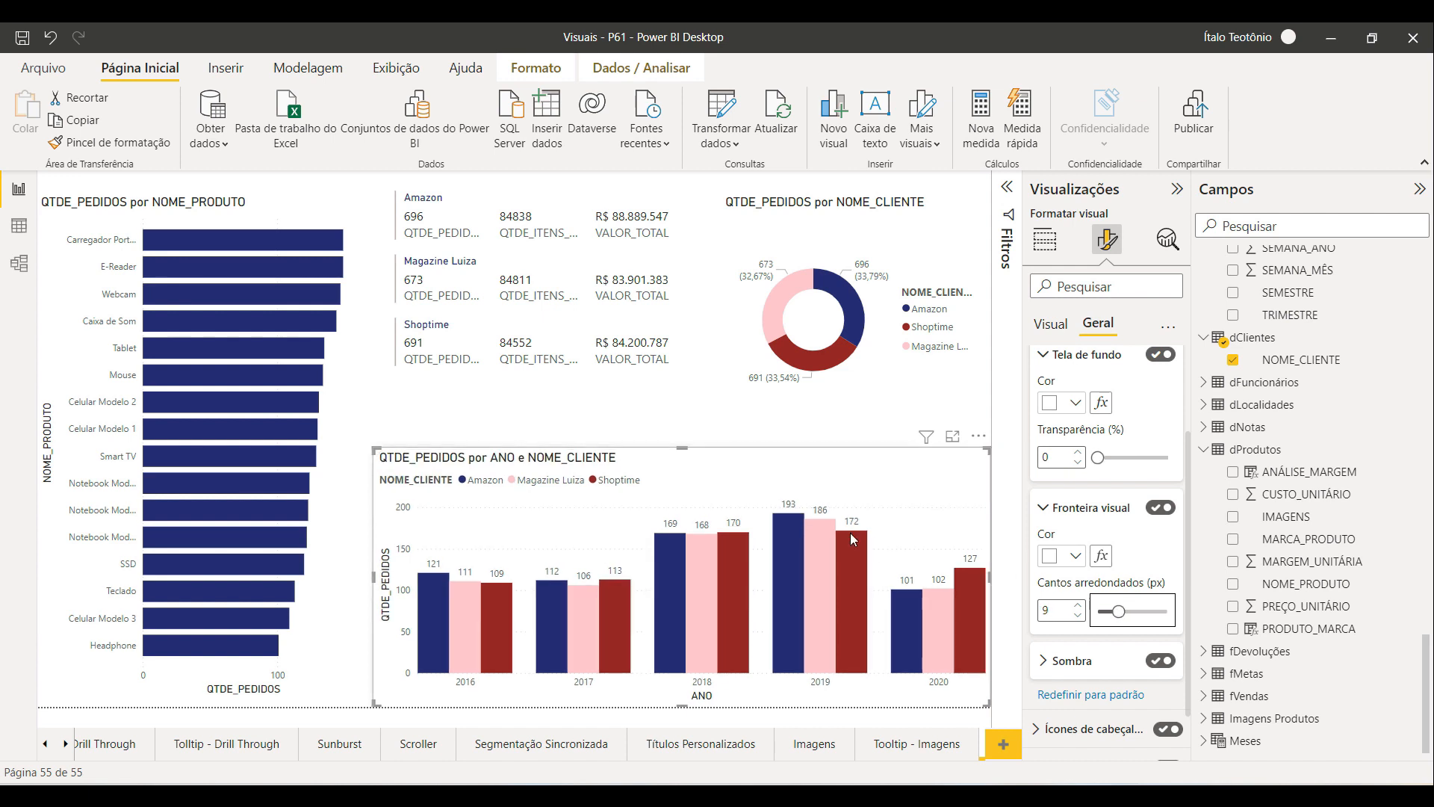
Step: Nudge the column chart slightly left and upward on the page
click(466, 395)
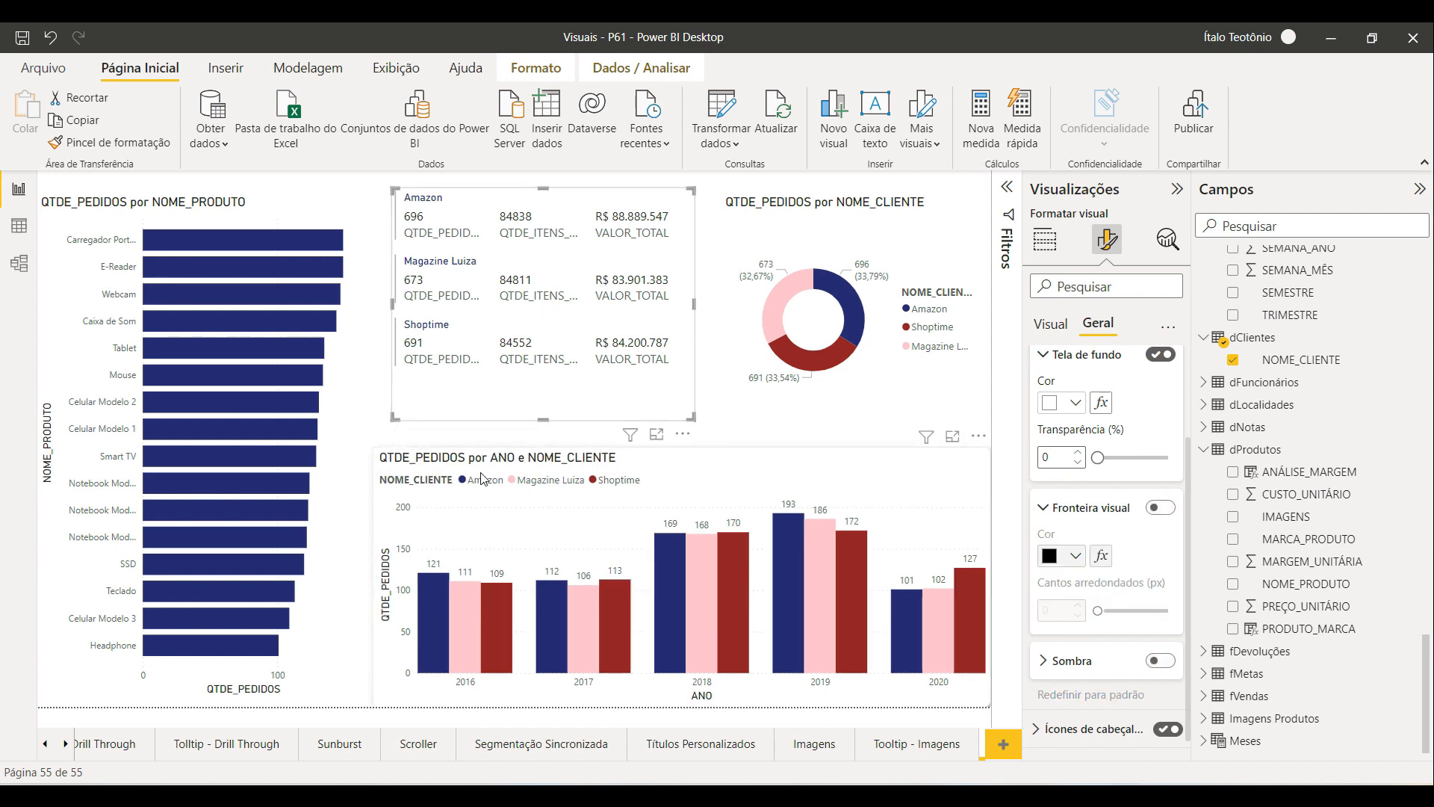
click(482, 478)
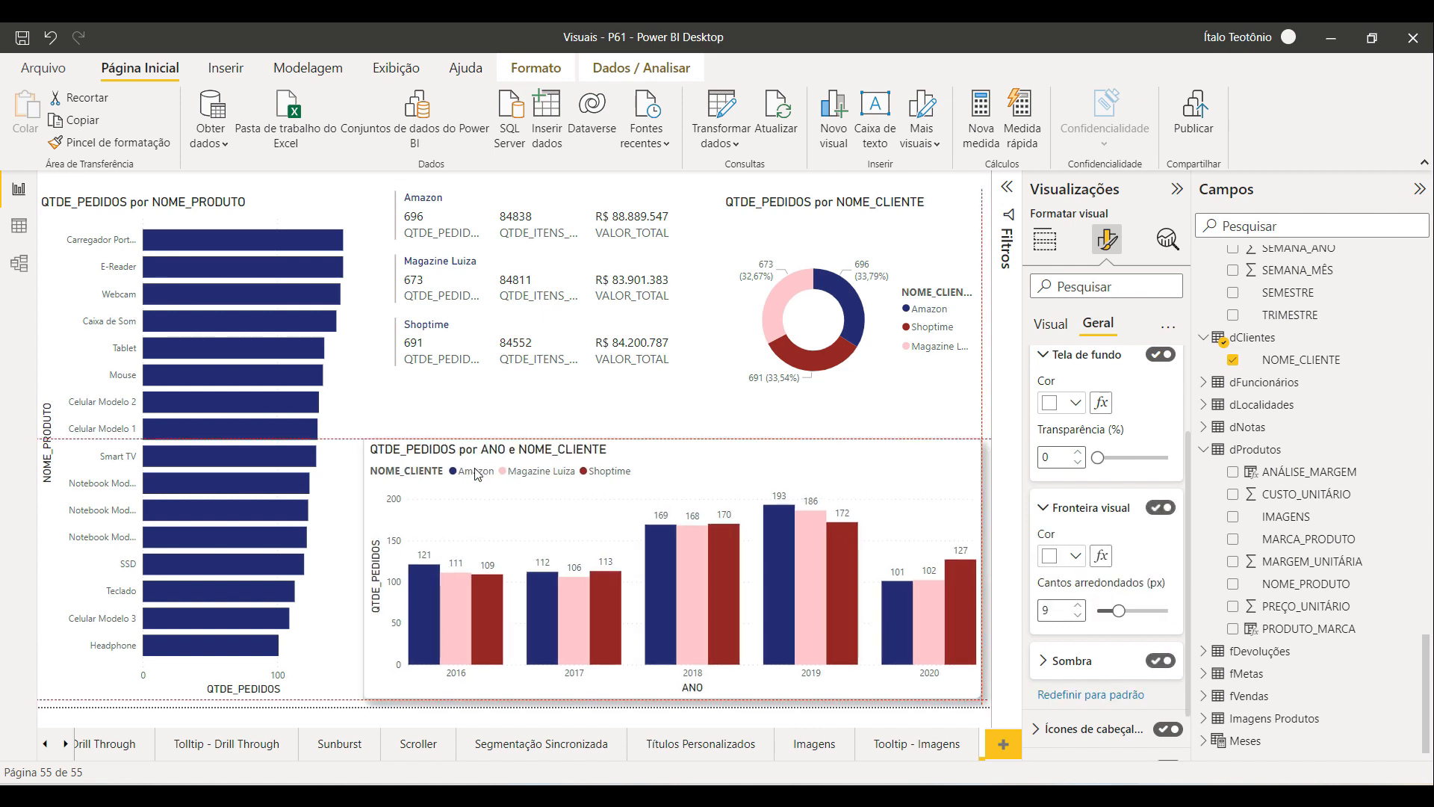
click(964, 713)
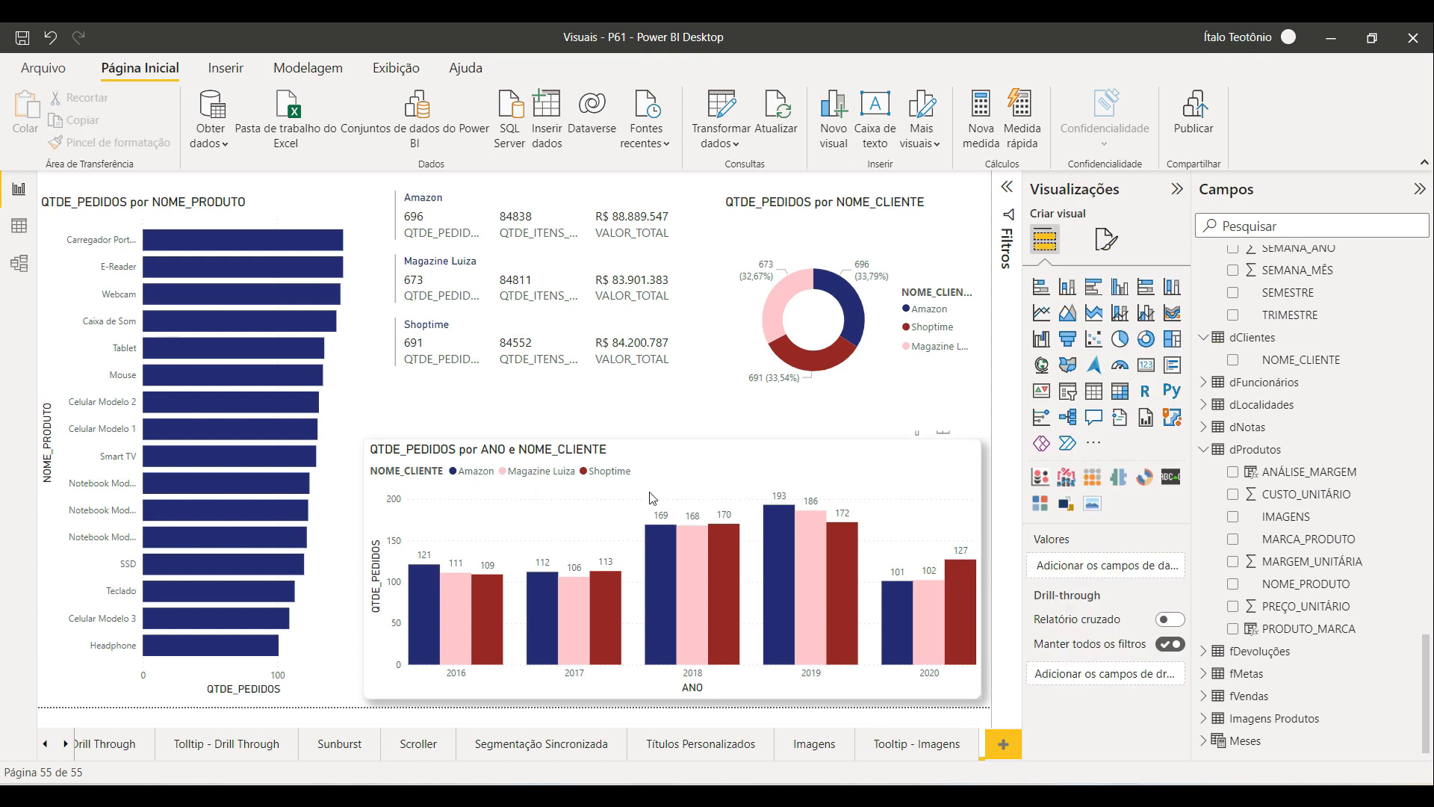
Step: Copy the column chart's formatting onto the bar chart with Format Painter and resize the bar chart slightly
click(702, 482)
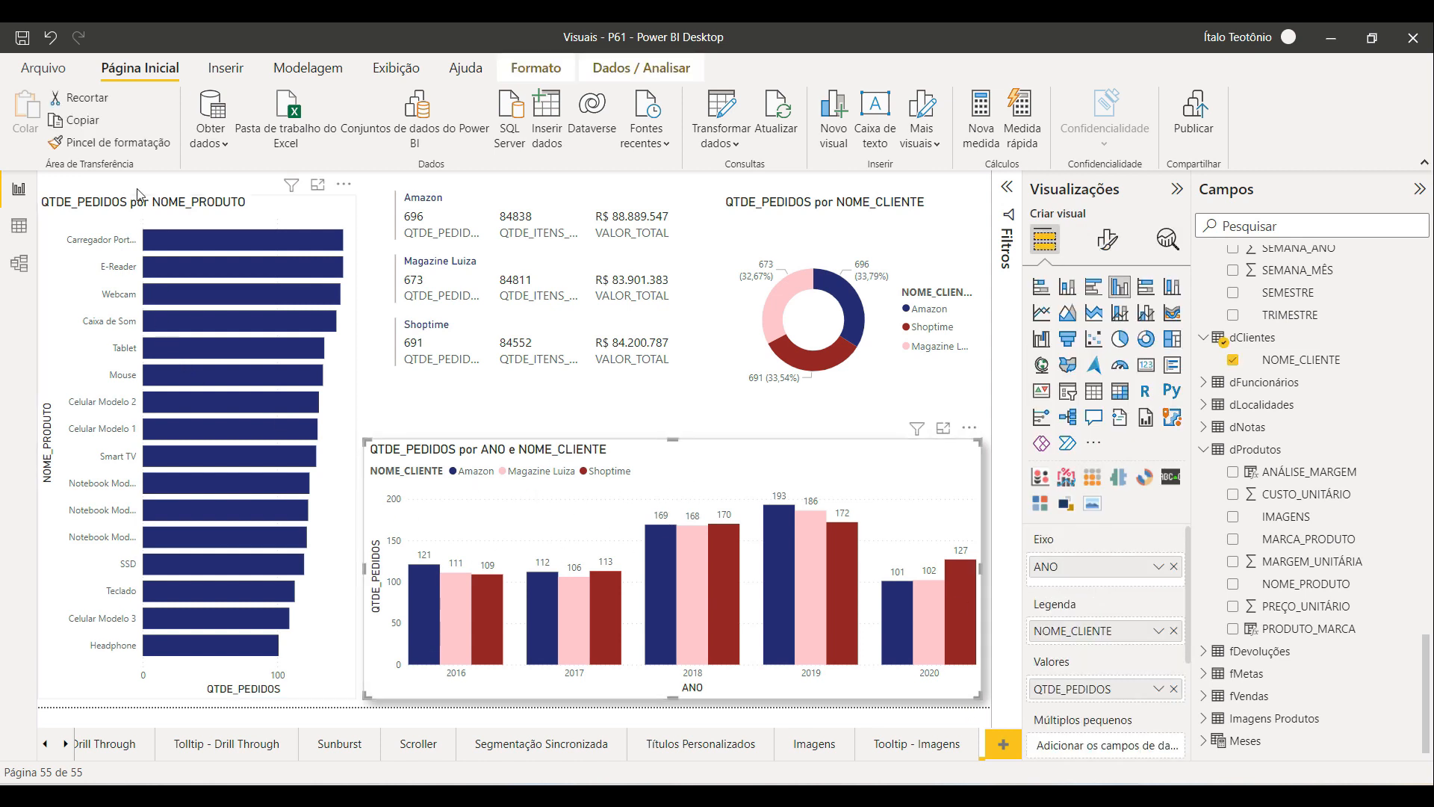
click(110, 142)
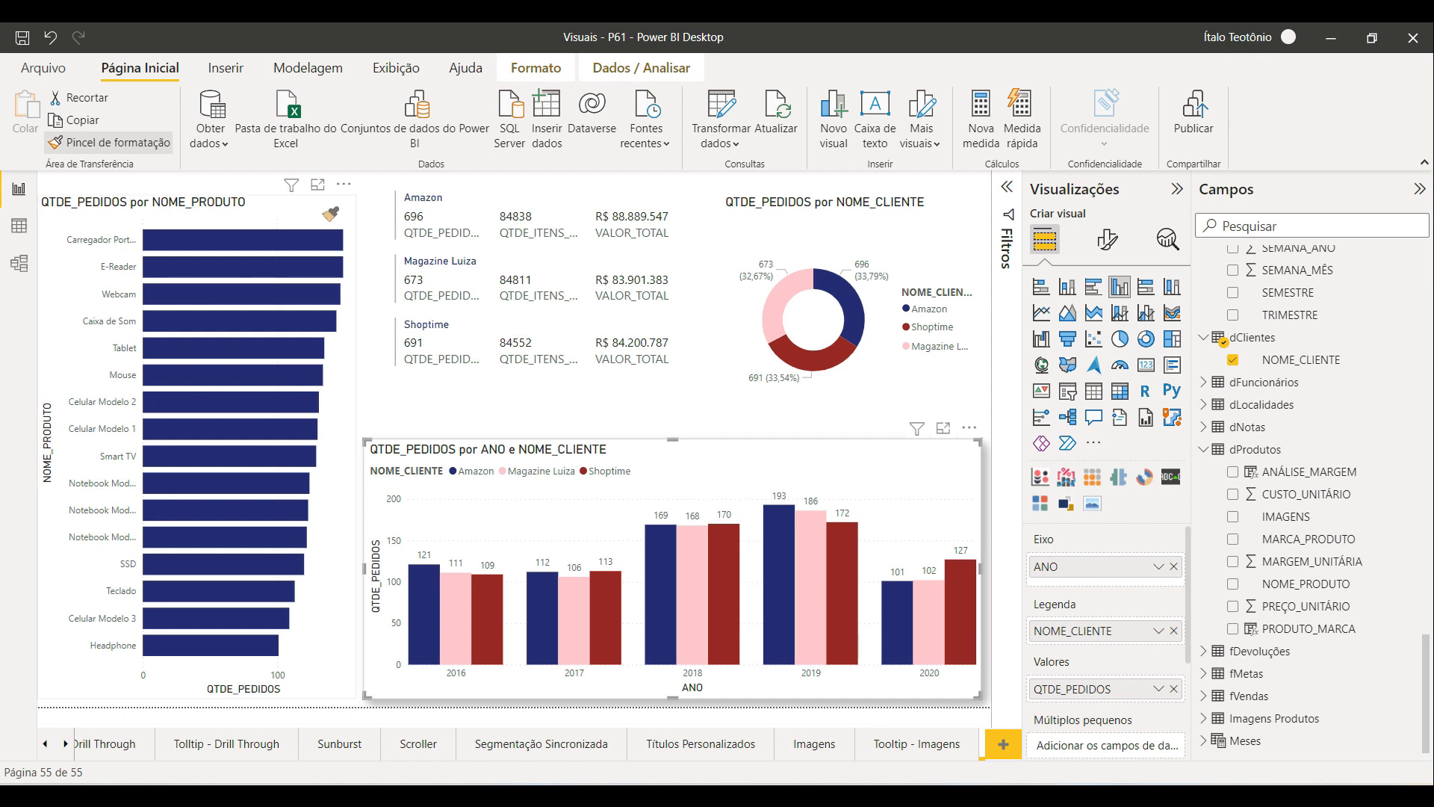
click(334, 216)
drag(353, 445, 333, 440)
drag(62, 266, 68, 267)
drag(196, 195, 198, 188)
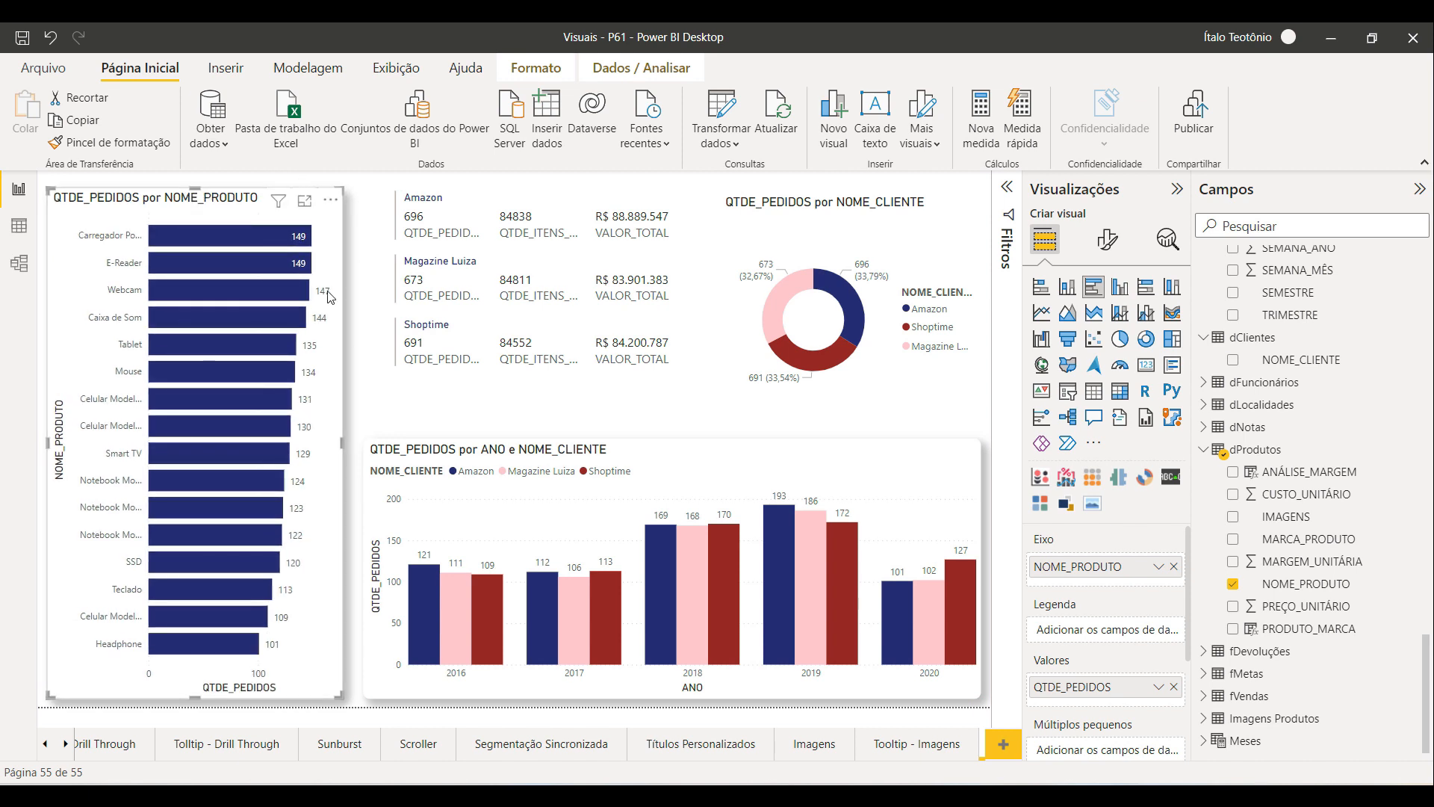
Step: Apply the column chart's formatting to the donut chart with Format Painter and enlarge the donut slightly
click(660, 470)
click(130, 143)
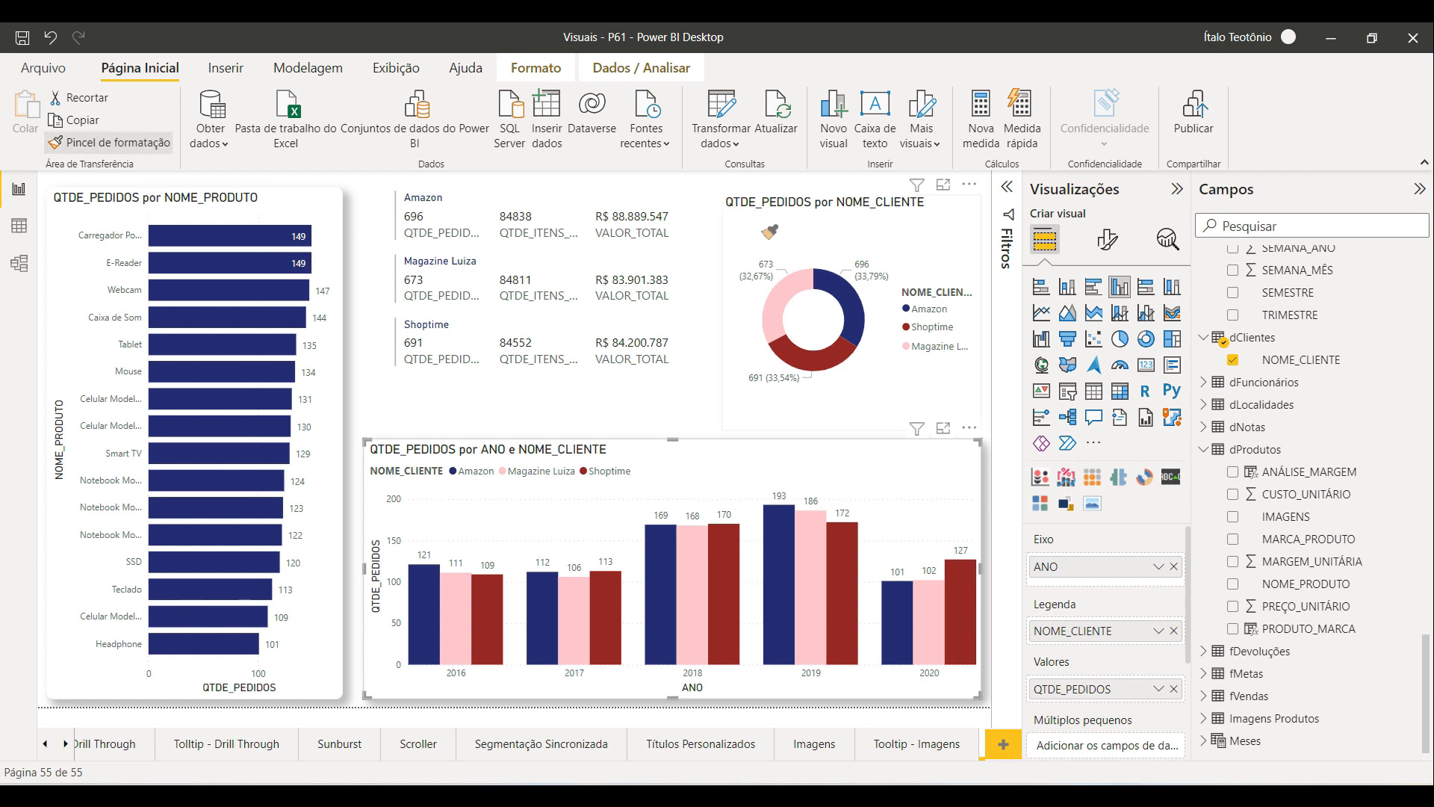
click(769, 232)
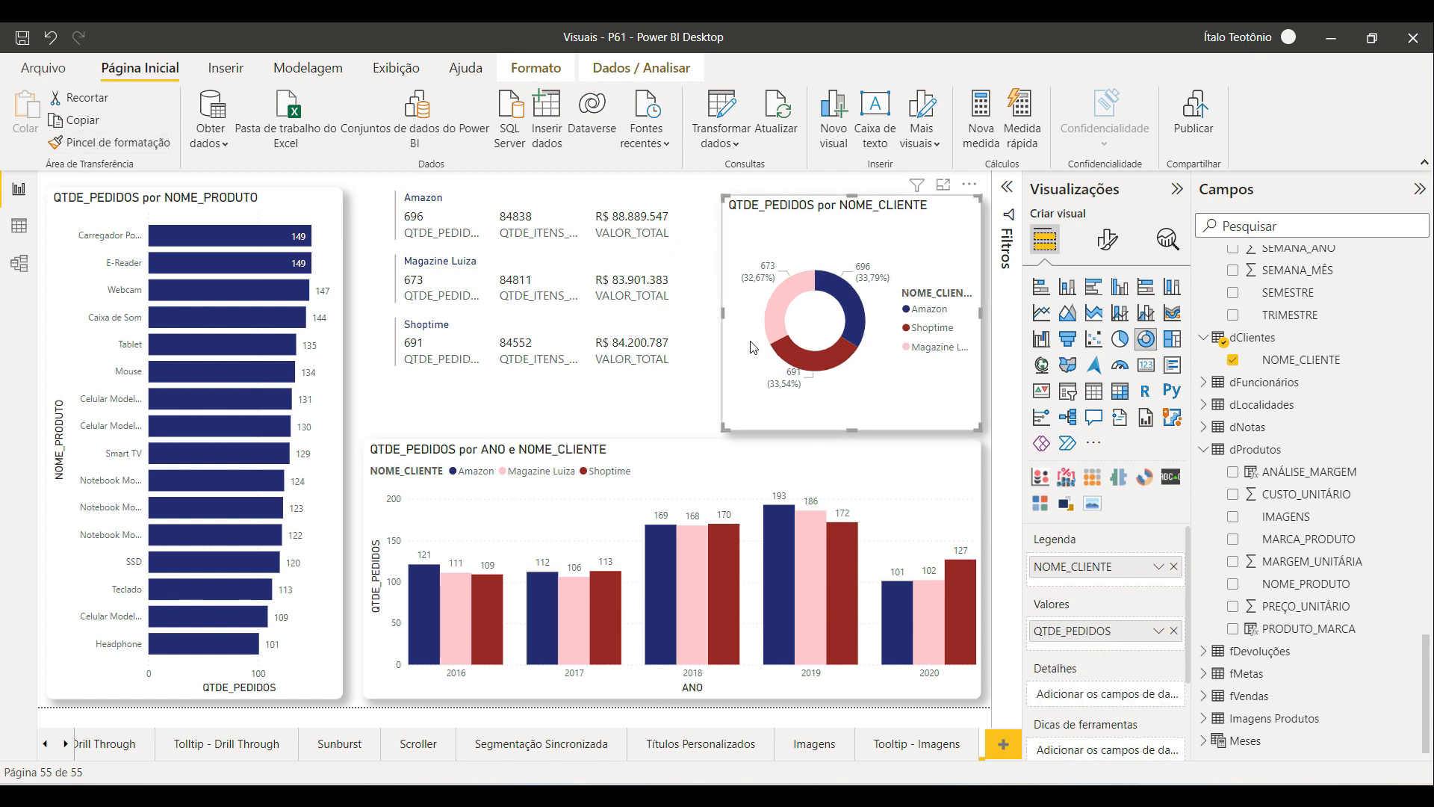
drag(749, 353, 744, 345)
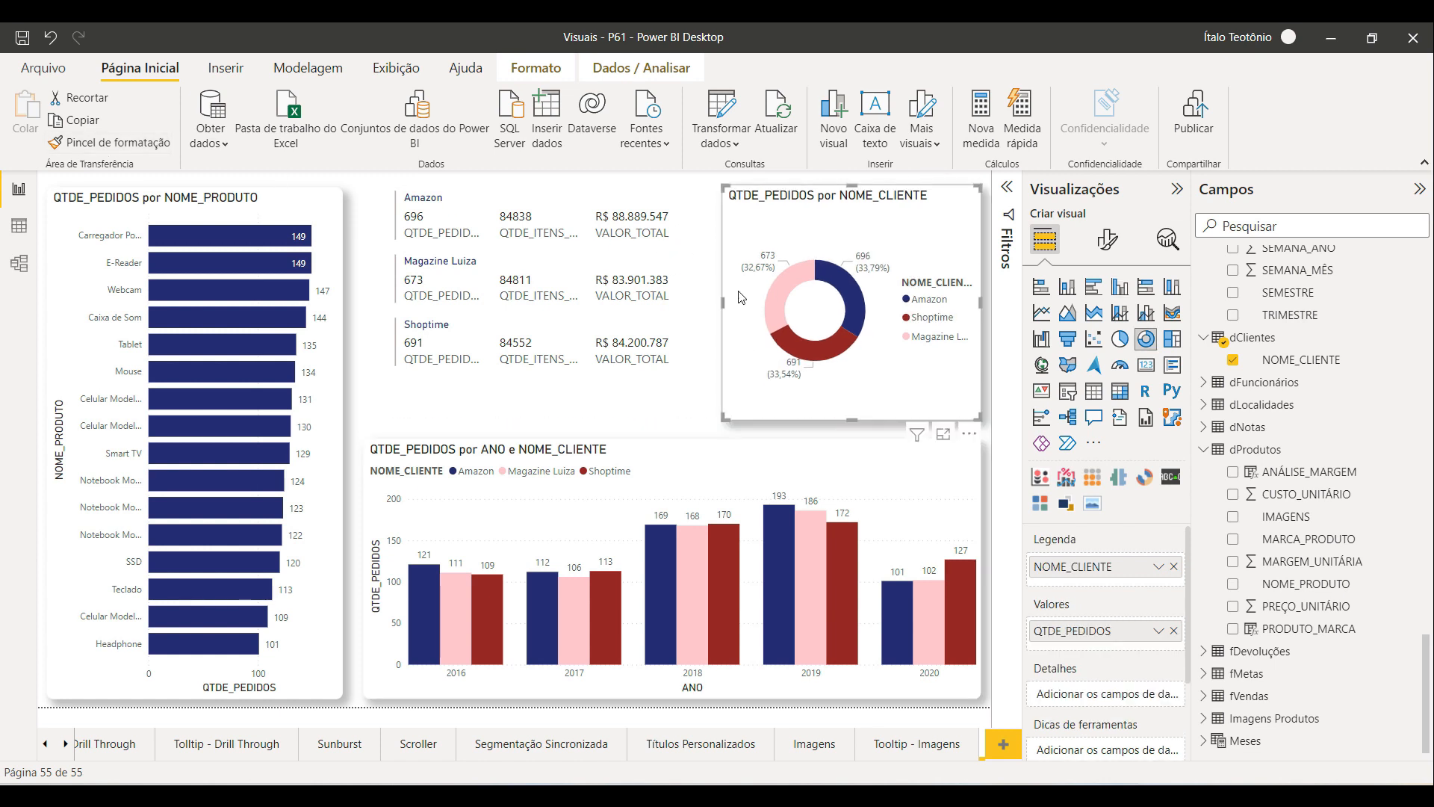
Step: Apply the same formatting to the multi-row card with Format Painter and widen the card on both sides
click(131, 142)
click(556, 206)
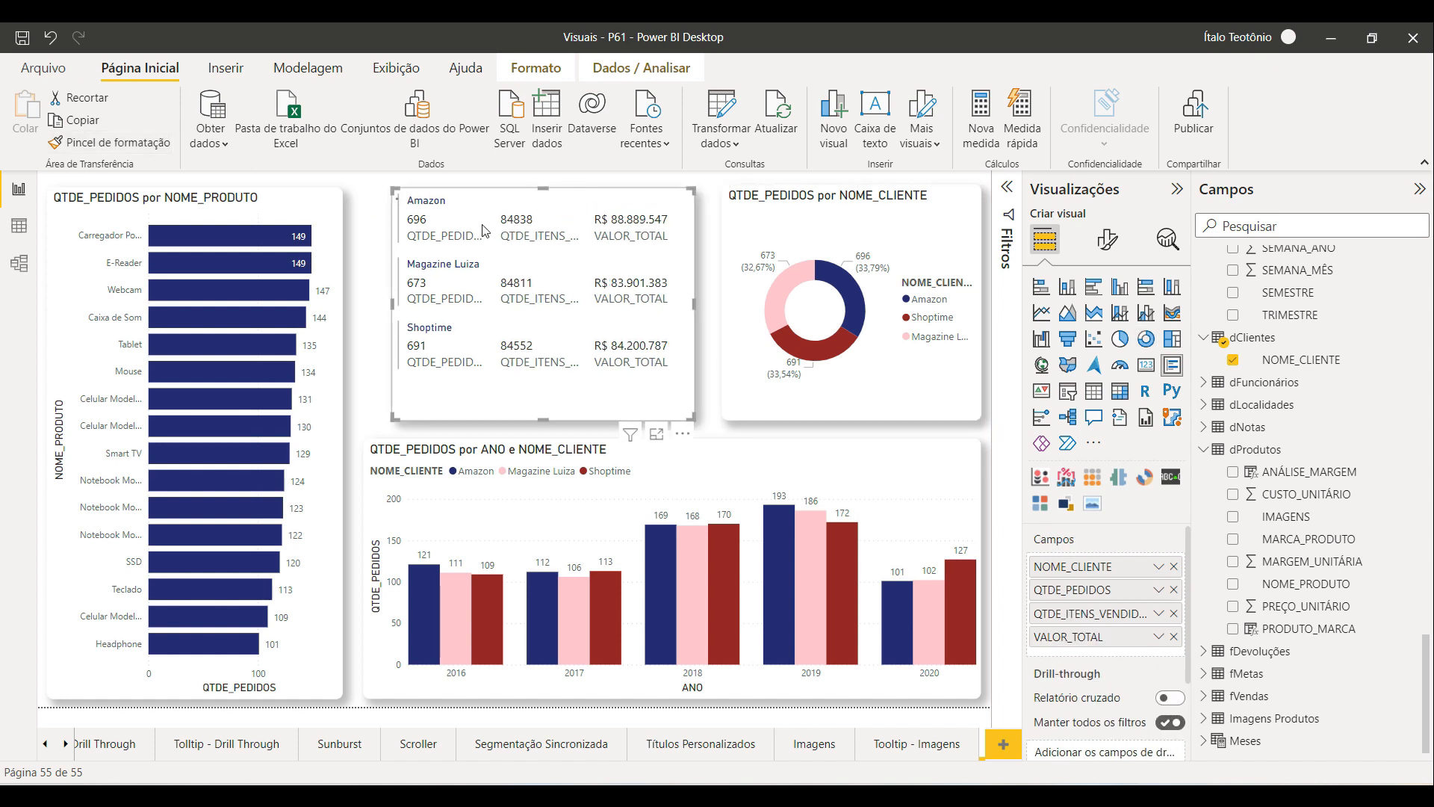
drag(392, 304, 366, 304)
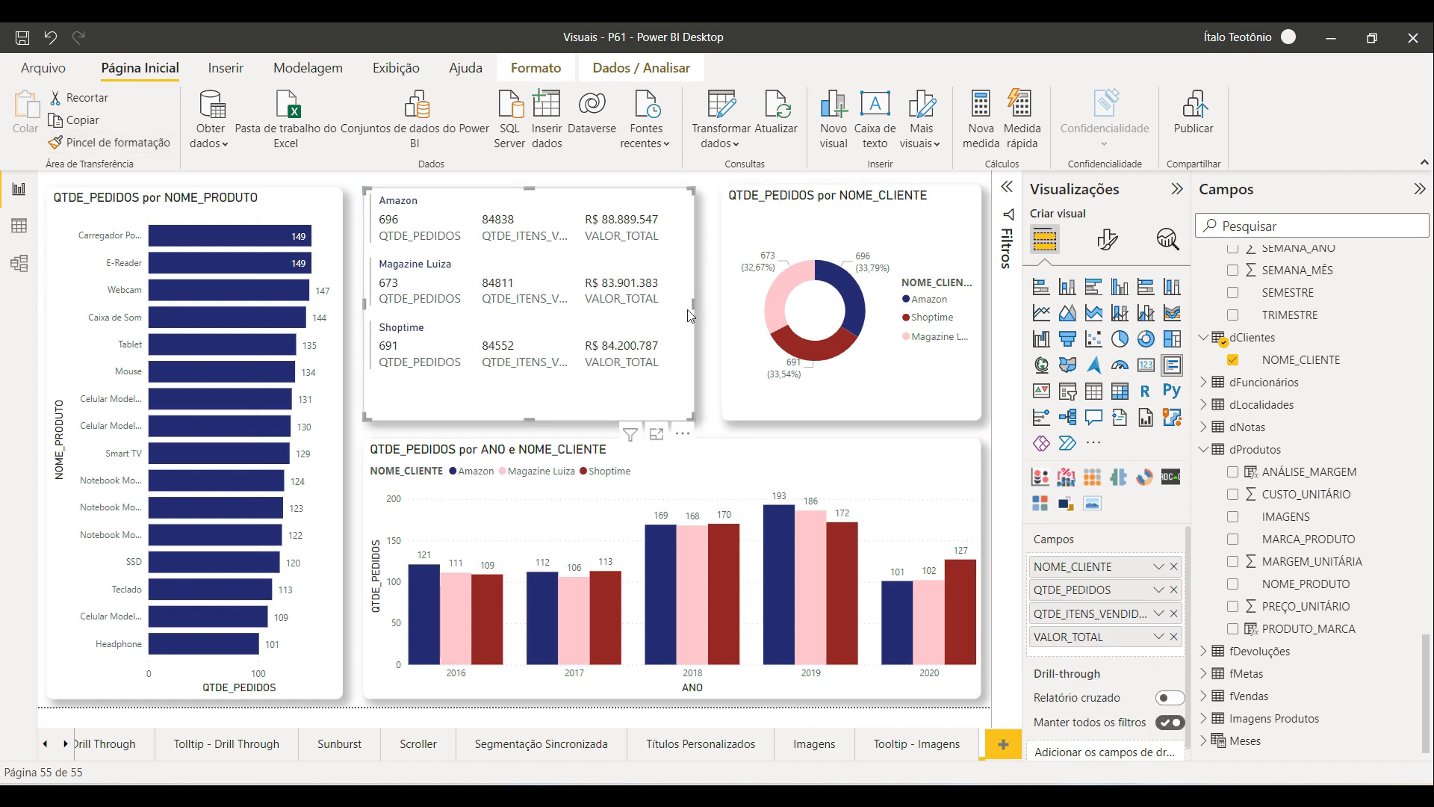
drag(695, 304, 712, 302)
drag(538, 188, 539, 186)
click(723, 432)
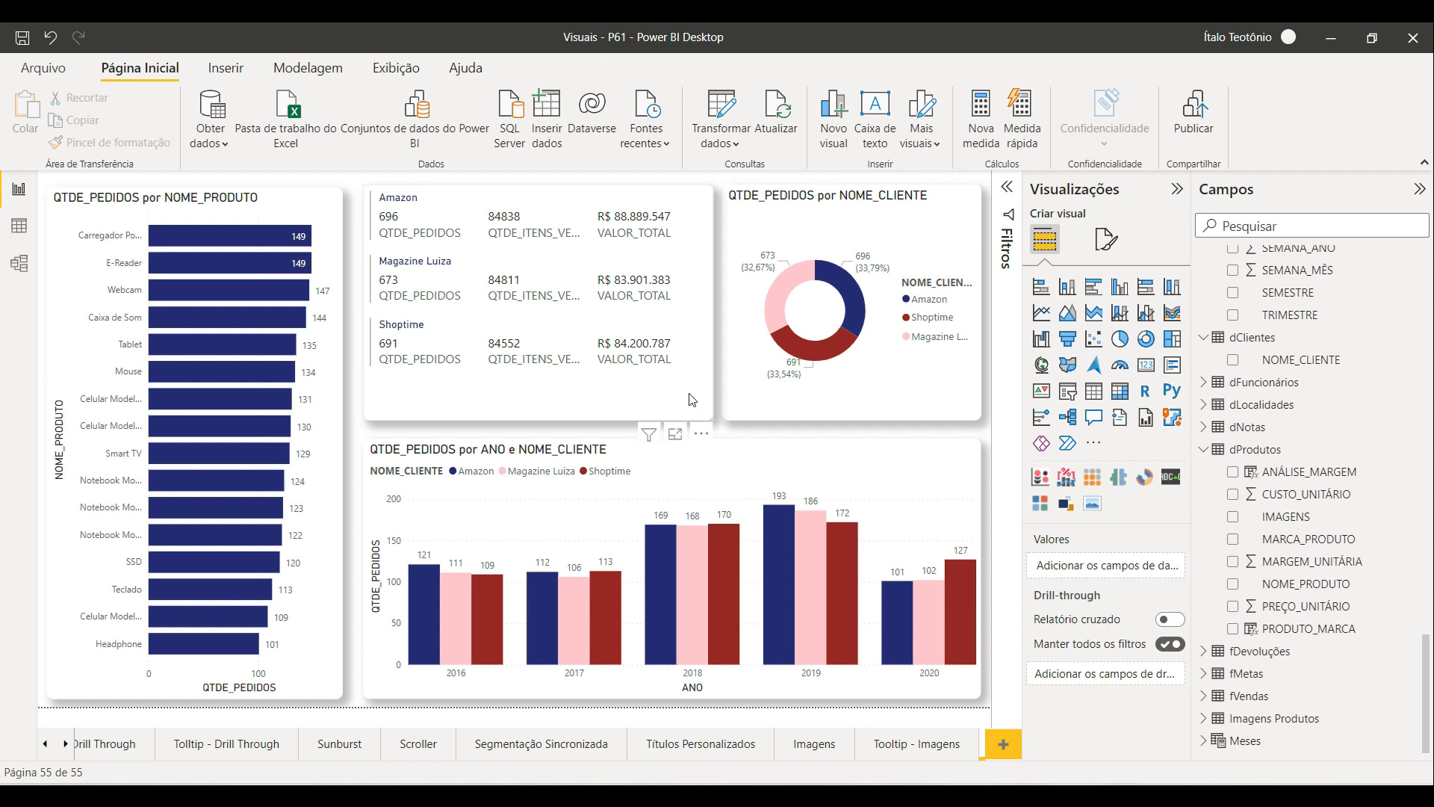
Step: Select individual product bars in the bar chart to examine how the other visuals cross-filter
click(244, 238)
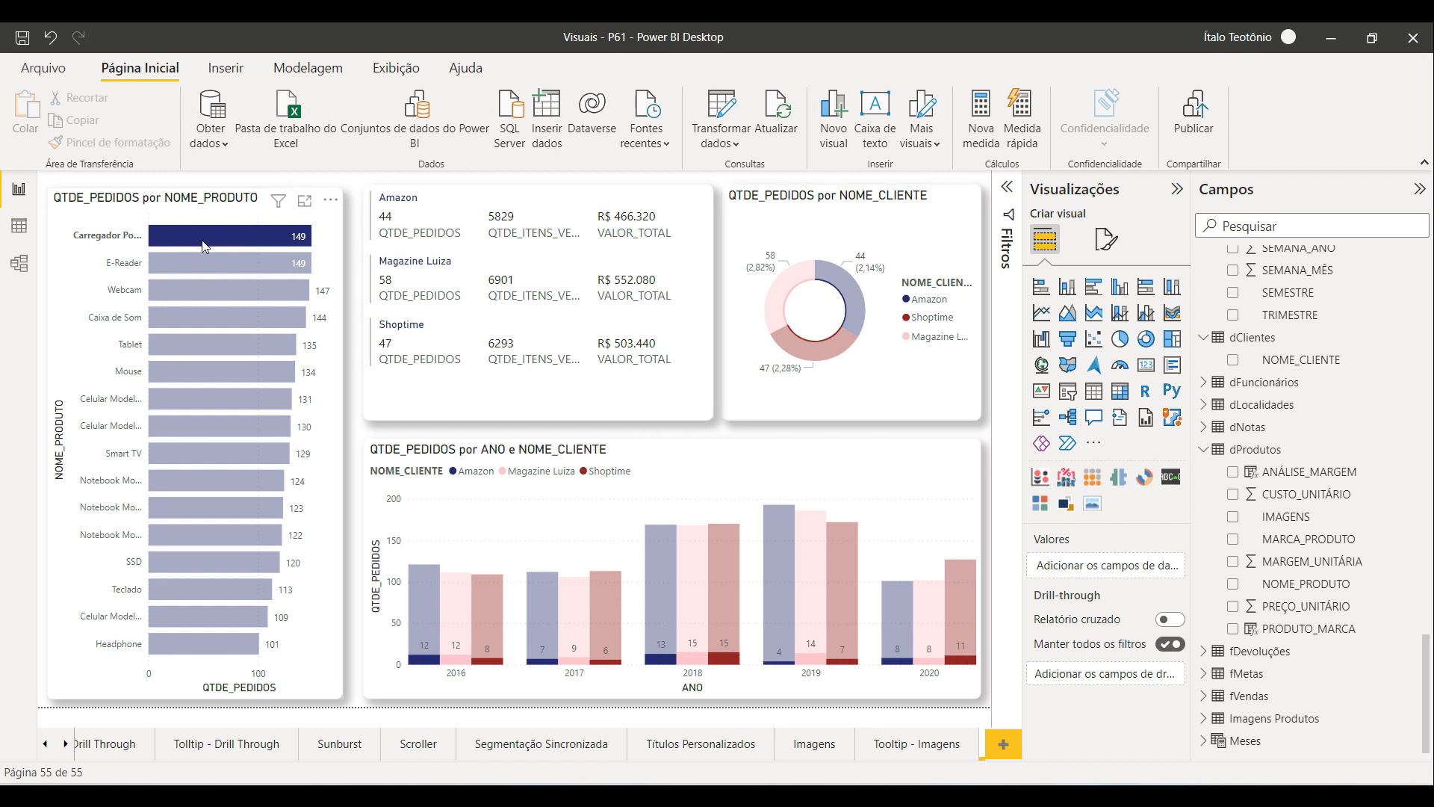
mouse_move(814, 343)
mouse_move(664, 662)
click(207, 571)
click(192, 543)
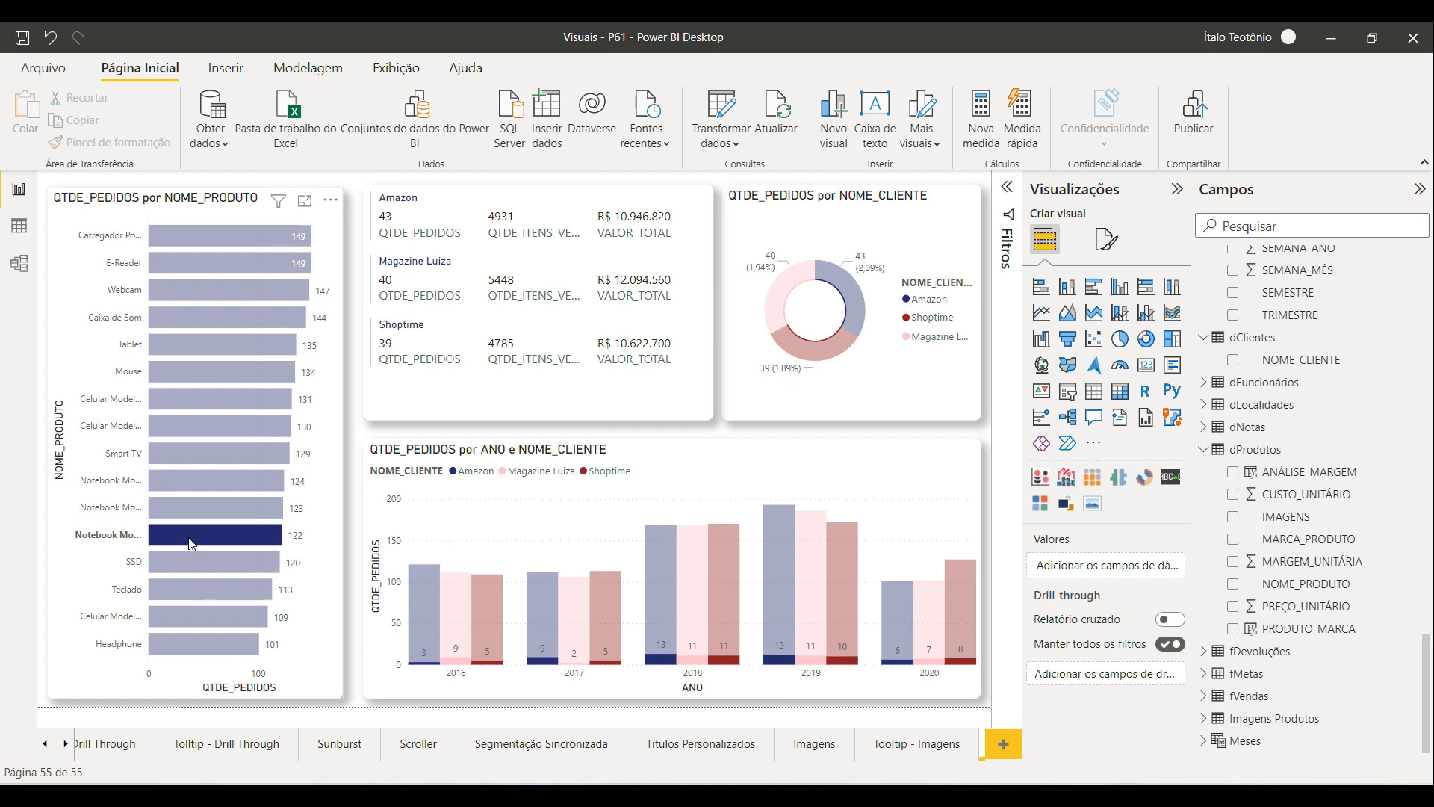
click(192, 543)
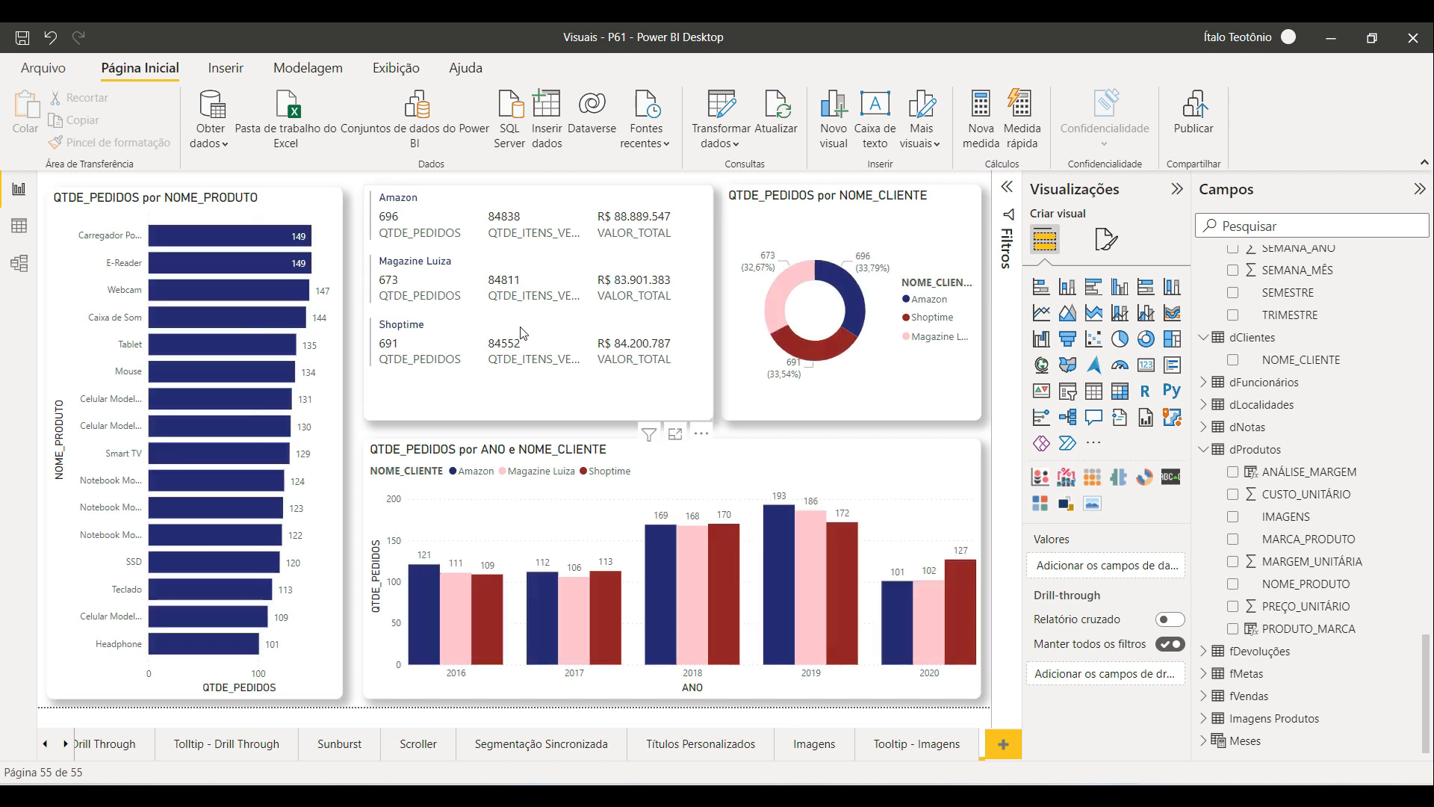
click(220, 296)
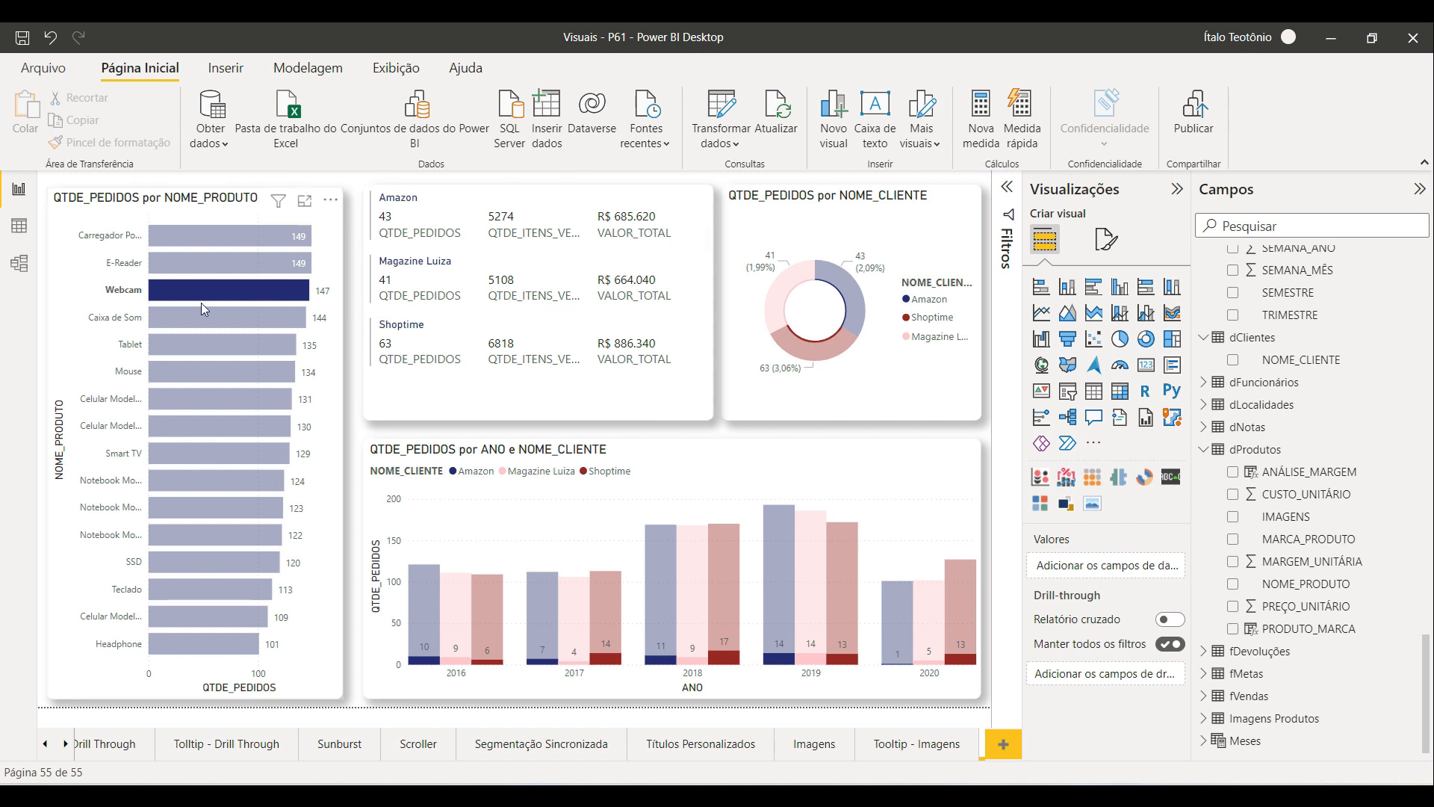
click(255, 297)
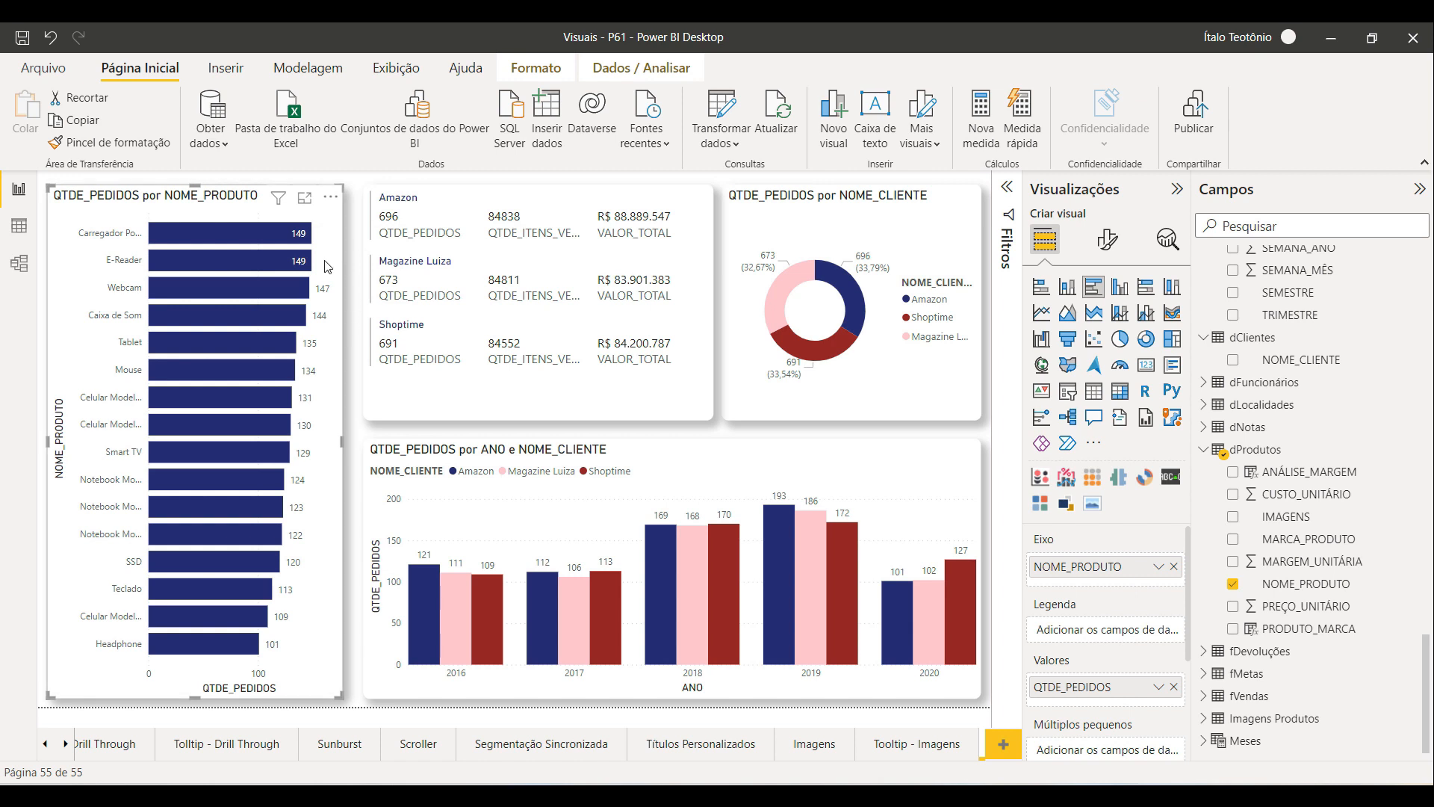
Step: Edit the bar chart's interactions so the donut chart filters instead of highlighting and the multi-row card is unaffected
click(535, 69)
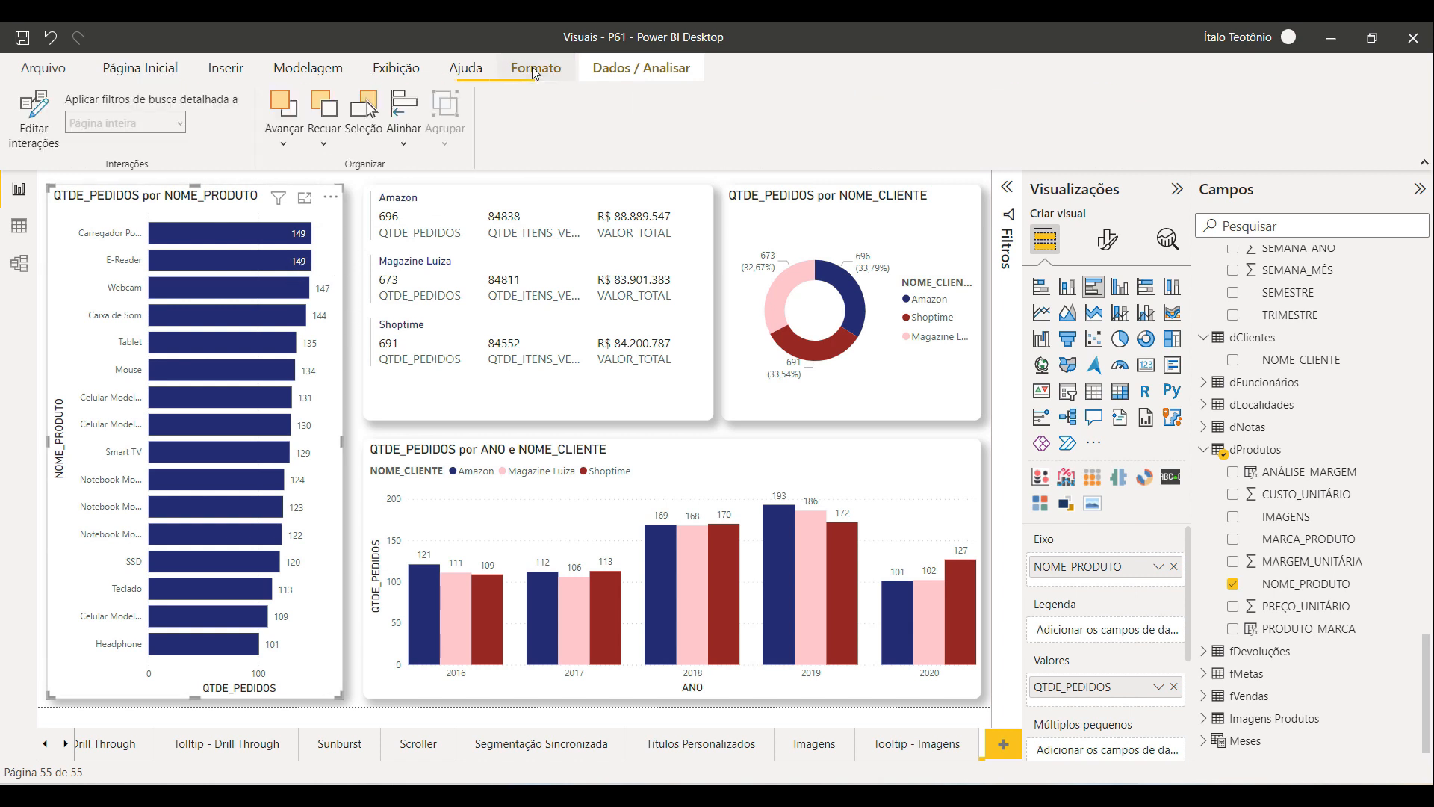
click(38, 113)
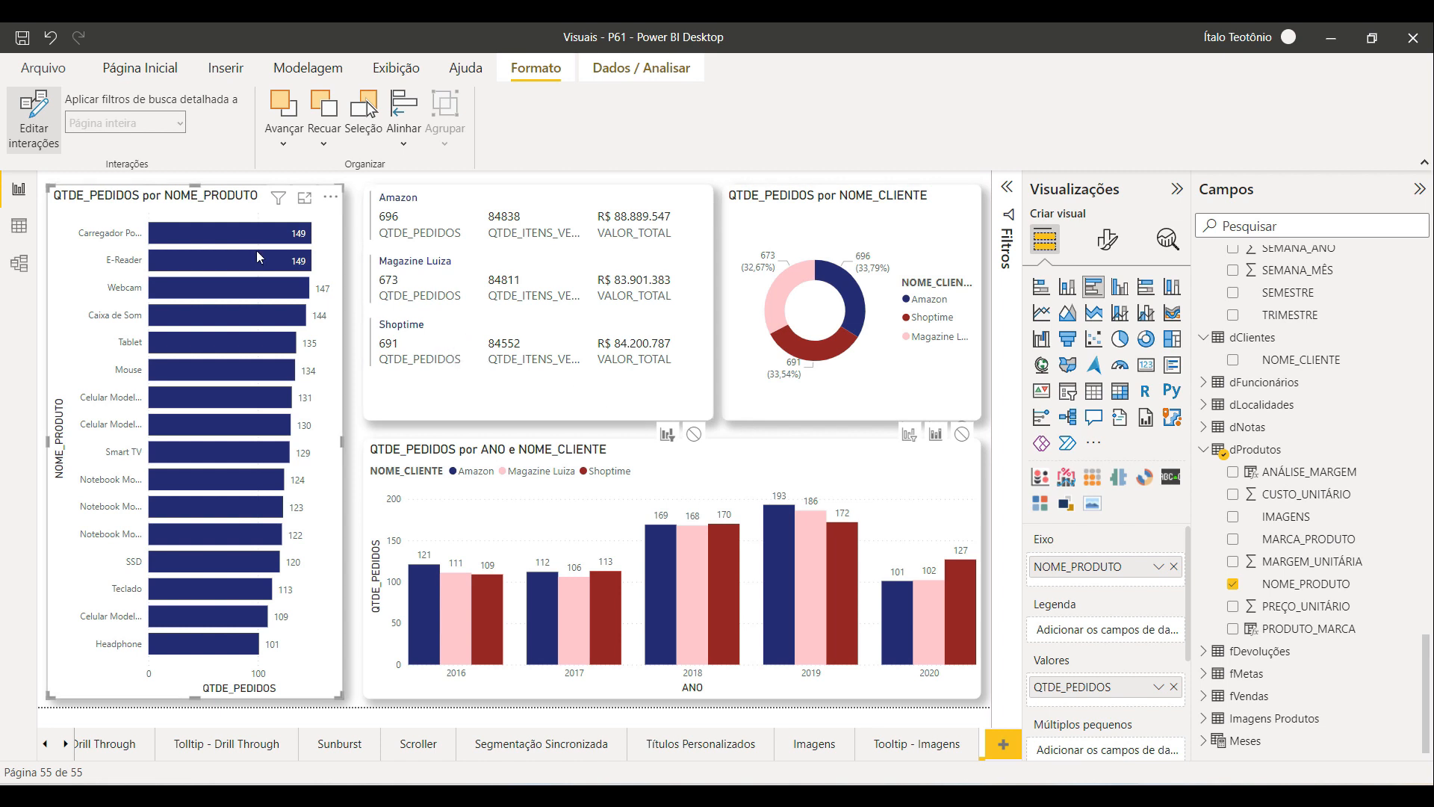
mouse_move(257, 256)
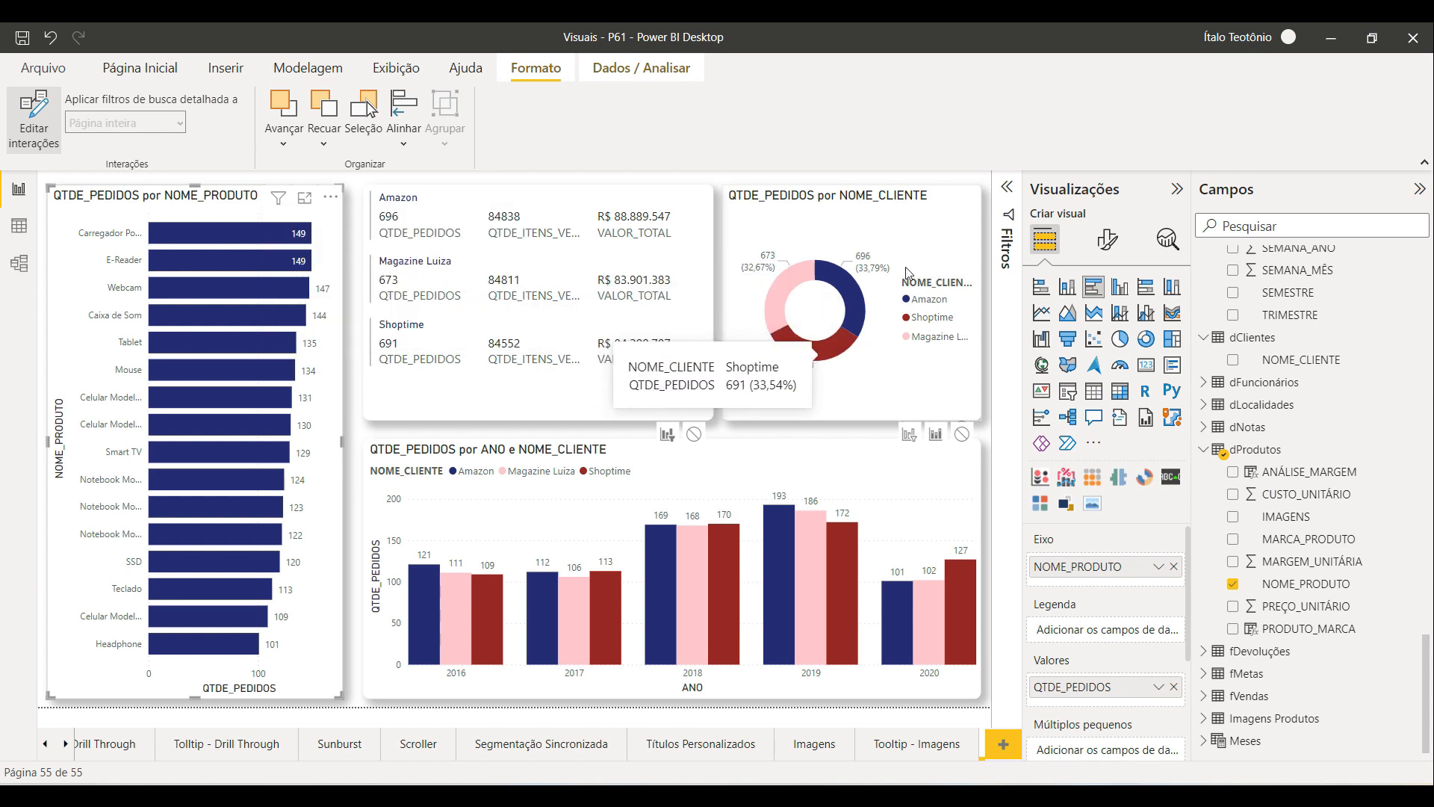
mouse_move(818, 276)
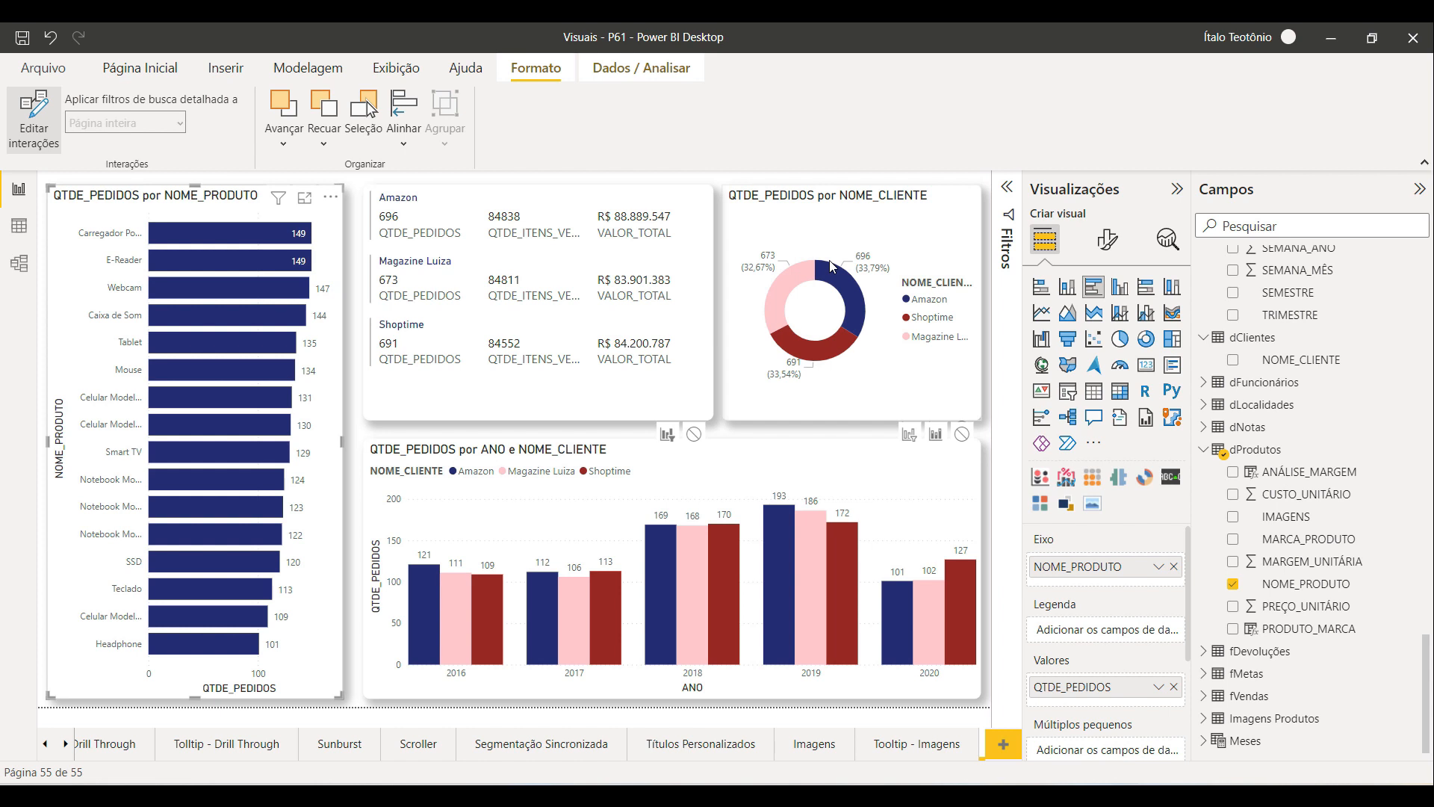
click(225, 239)
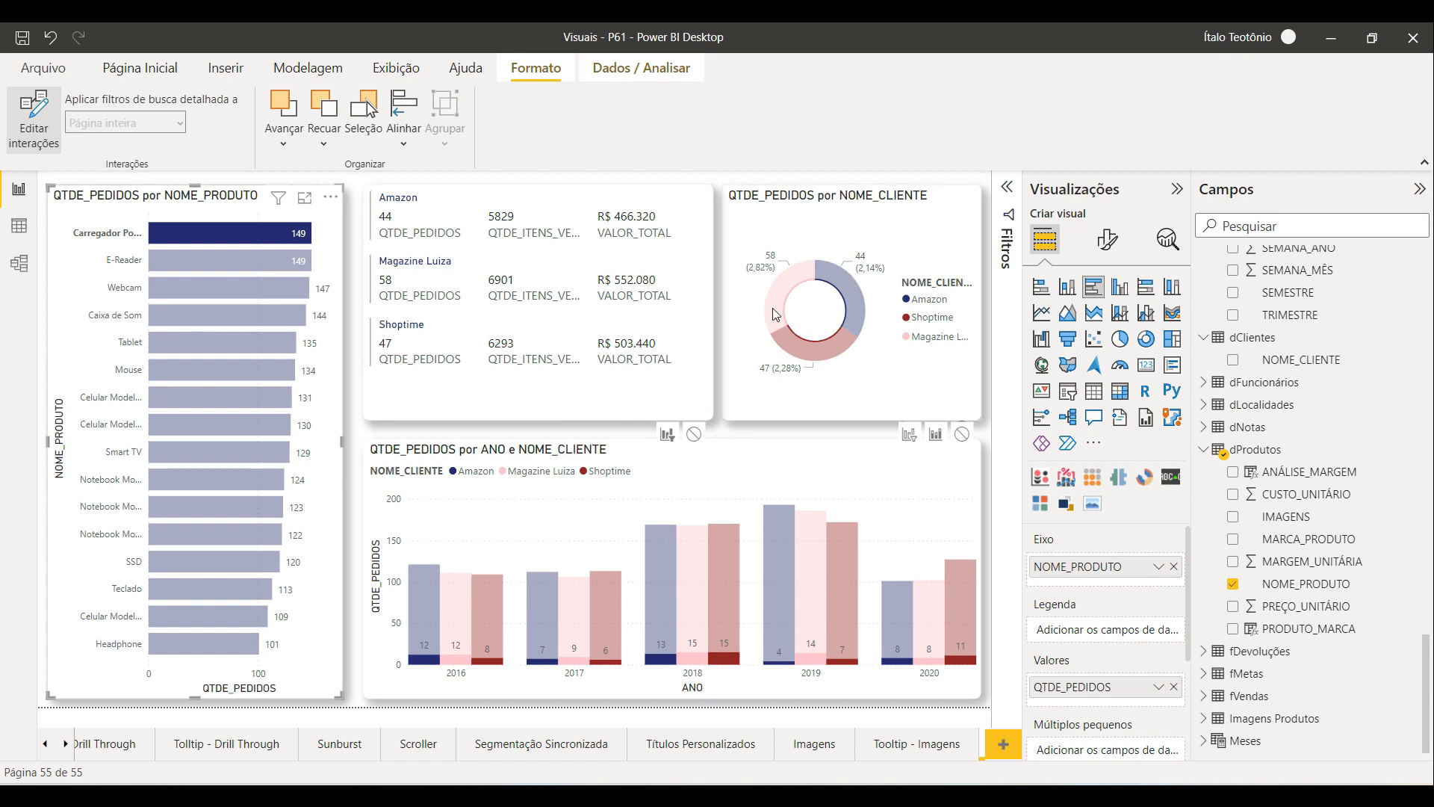
click(937, 439)
click(910, 439)
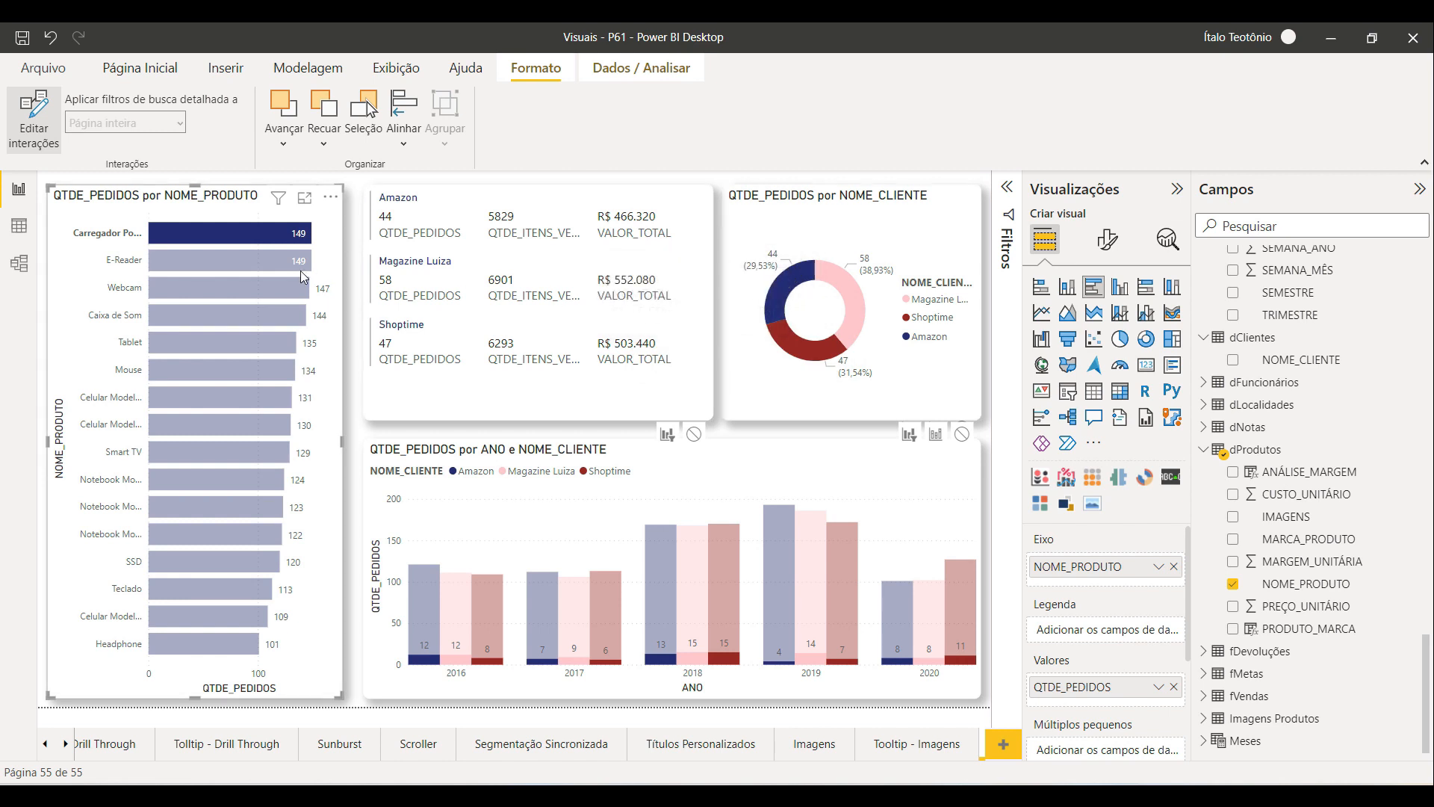
click(937, 437)
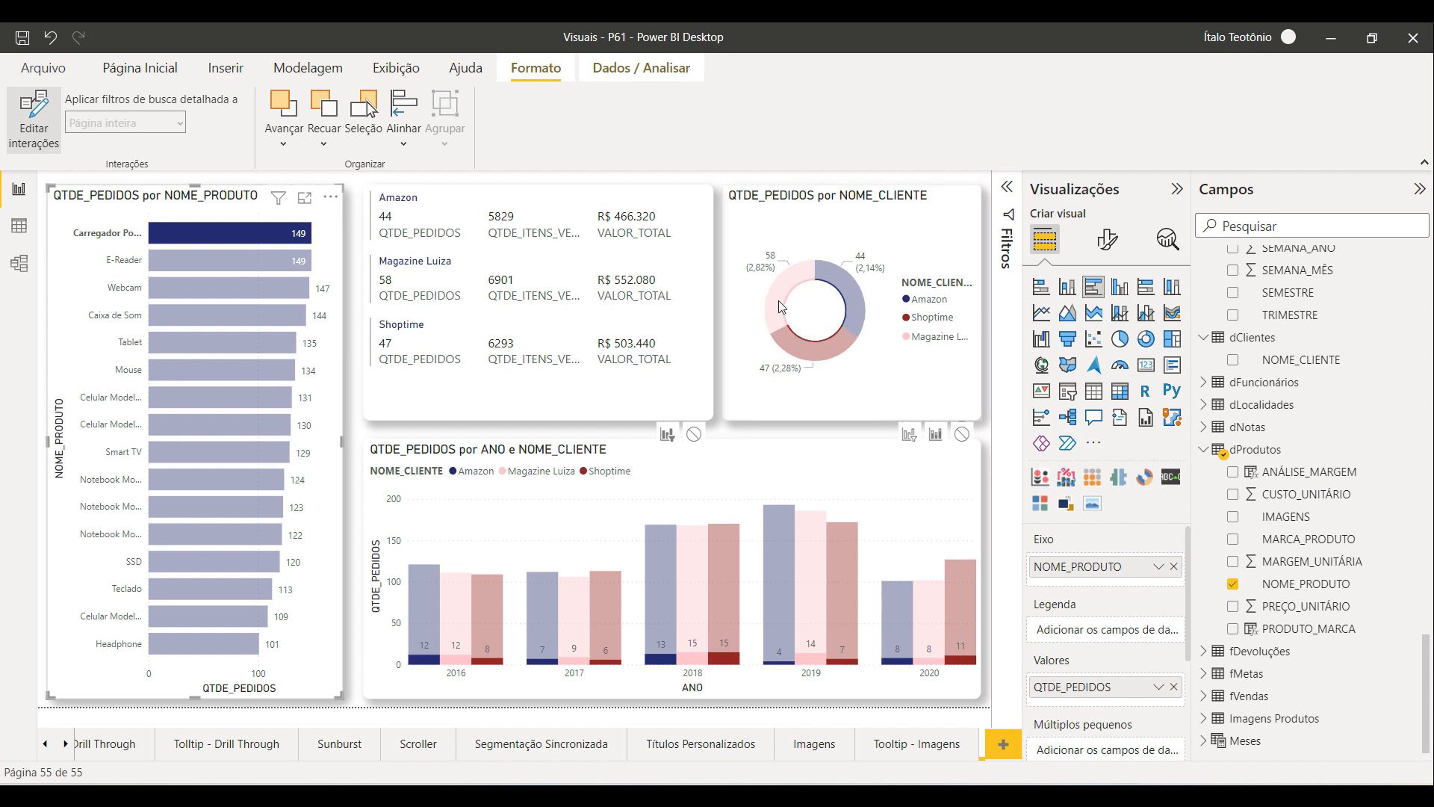
click(909, 434)
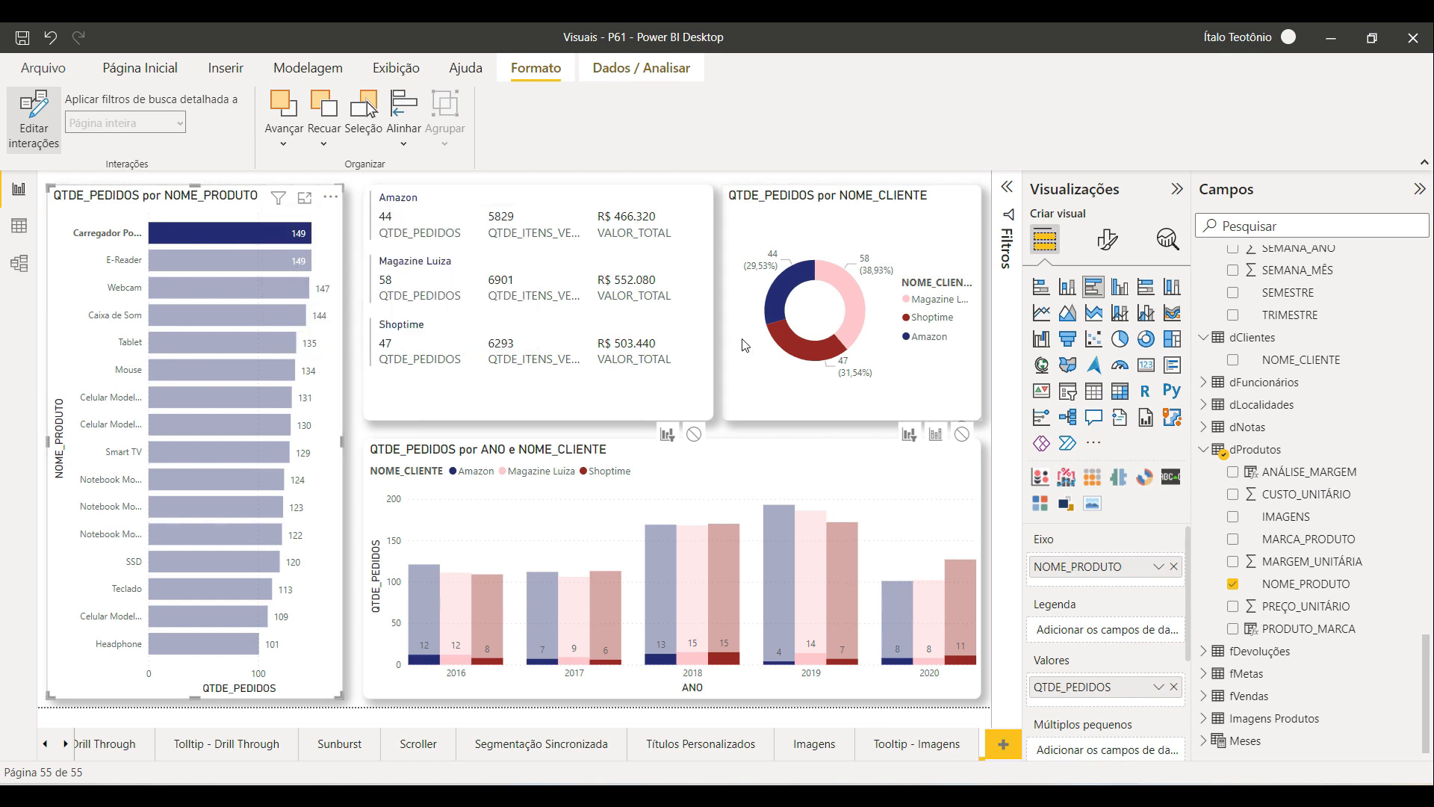
mouse_move(815, 372)
mouse_move(777, 258)
click(935, 433)
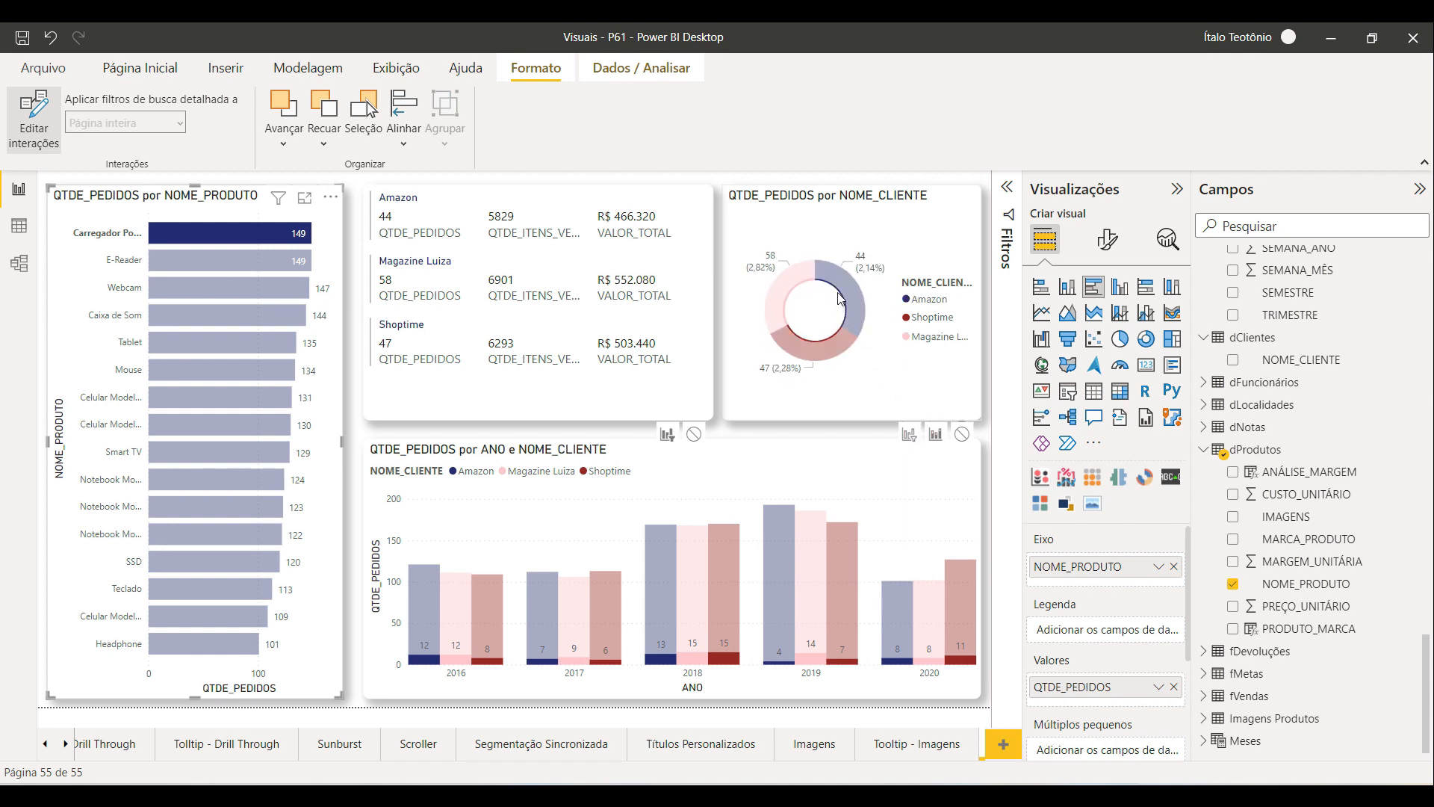
mouse_move(842, 297)
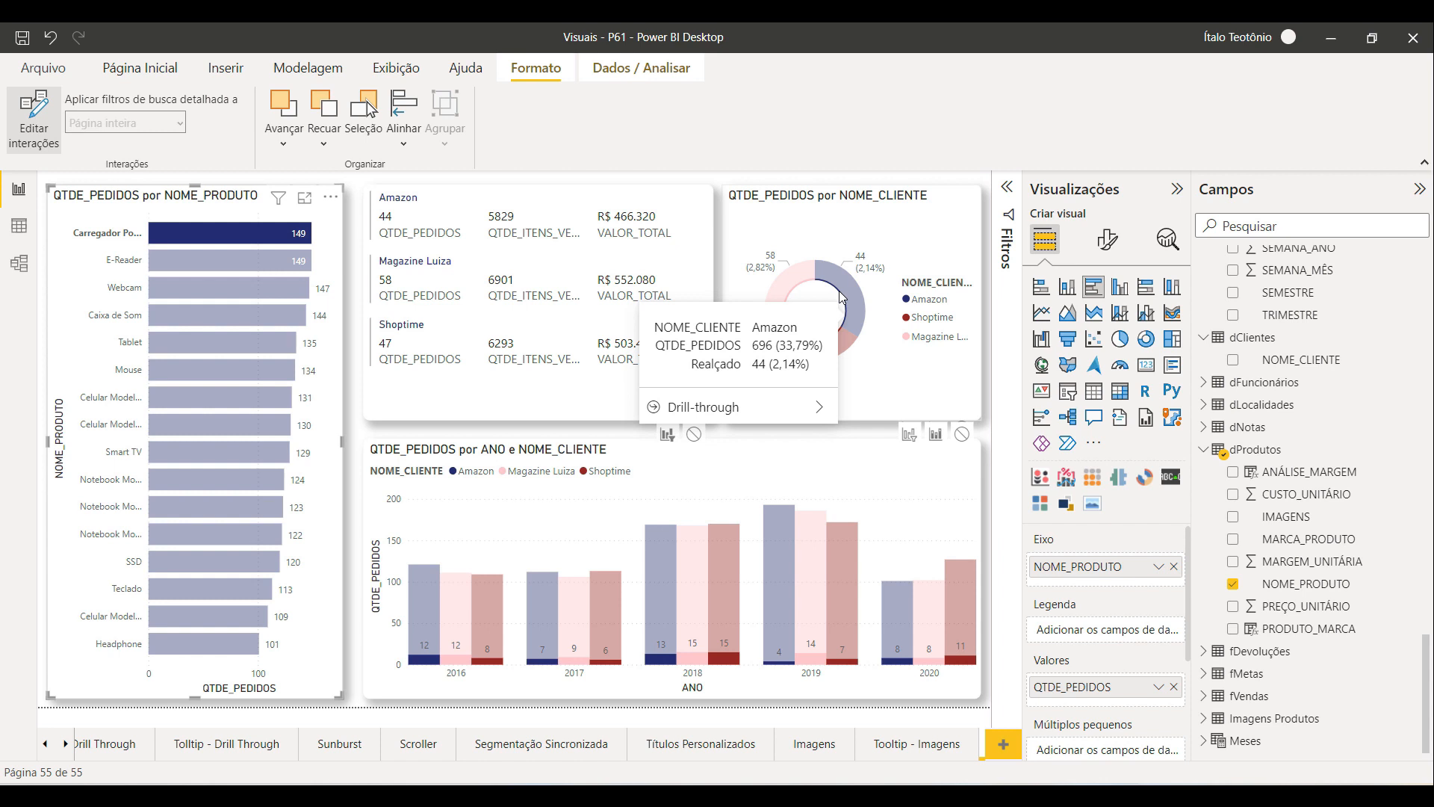
click(908, 436)
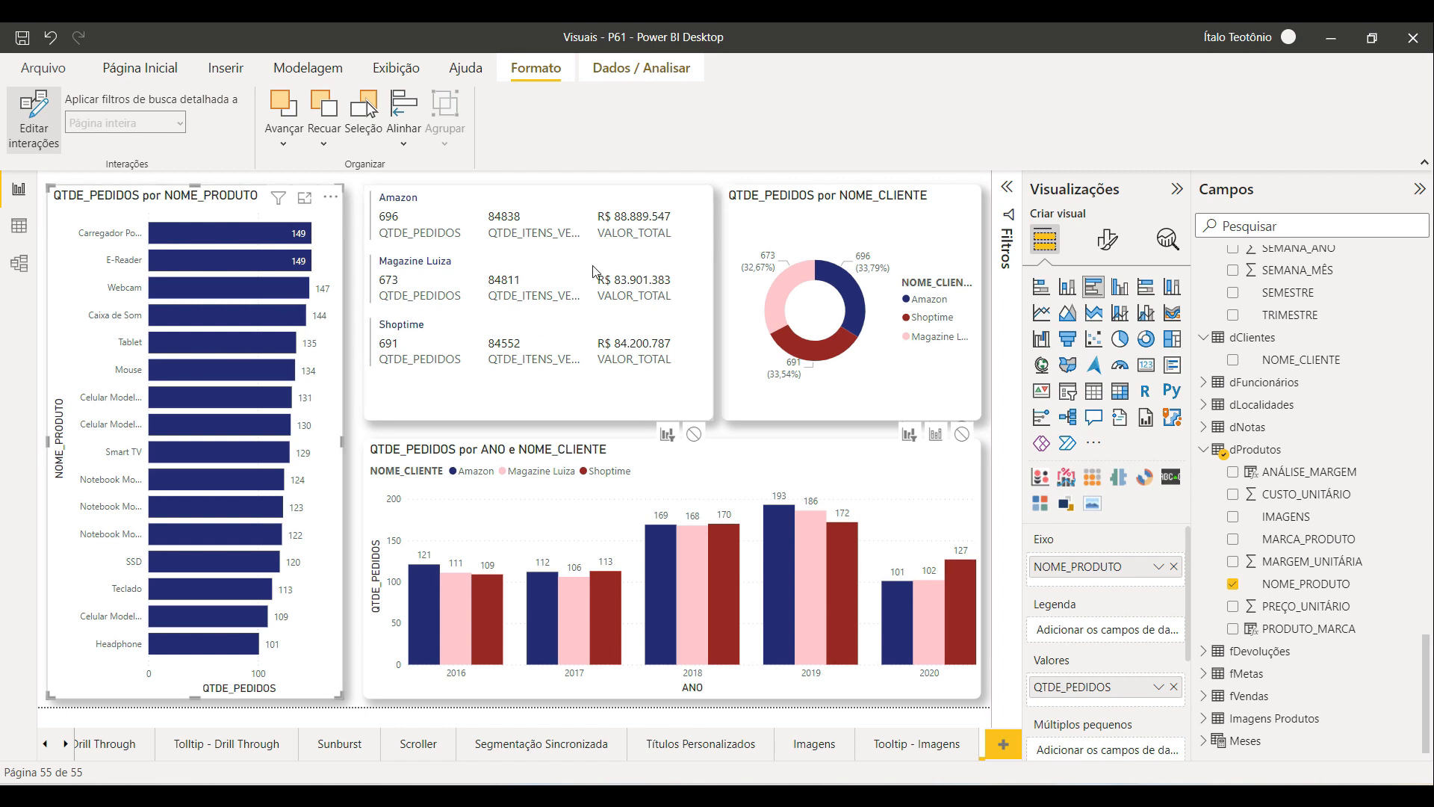
click(695, 437)
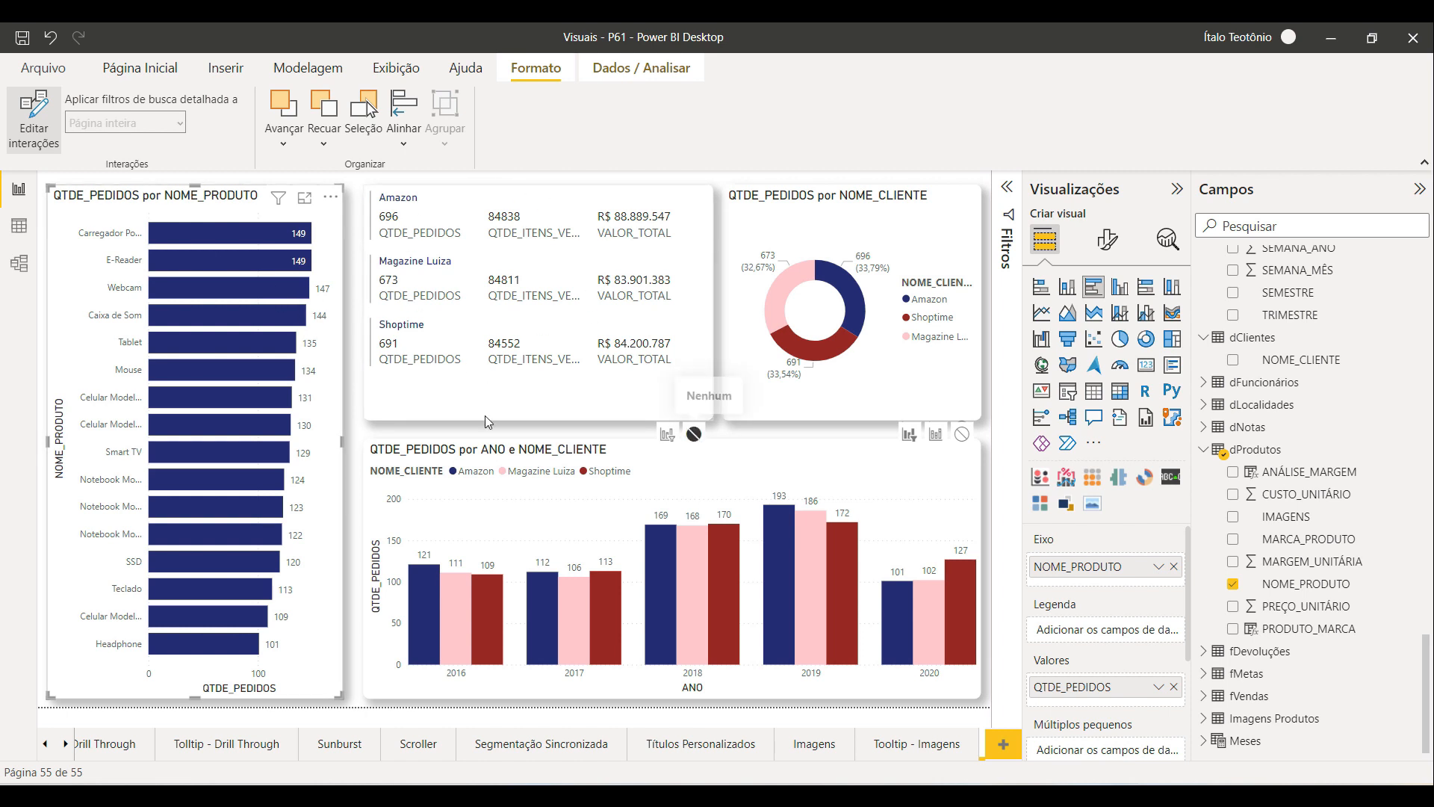
Step: Select several product bars to check how the donut, card and column chart respond
click(209, 236)
click(221, 424)
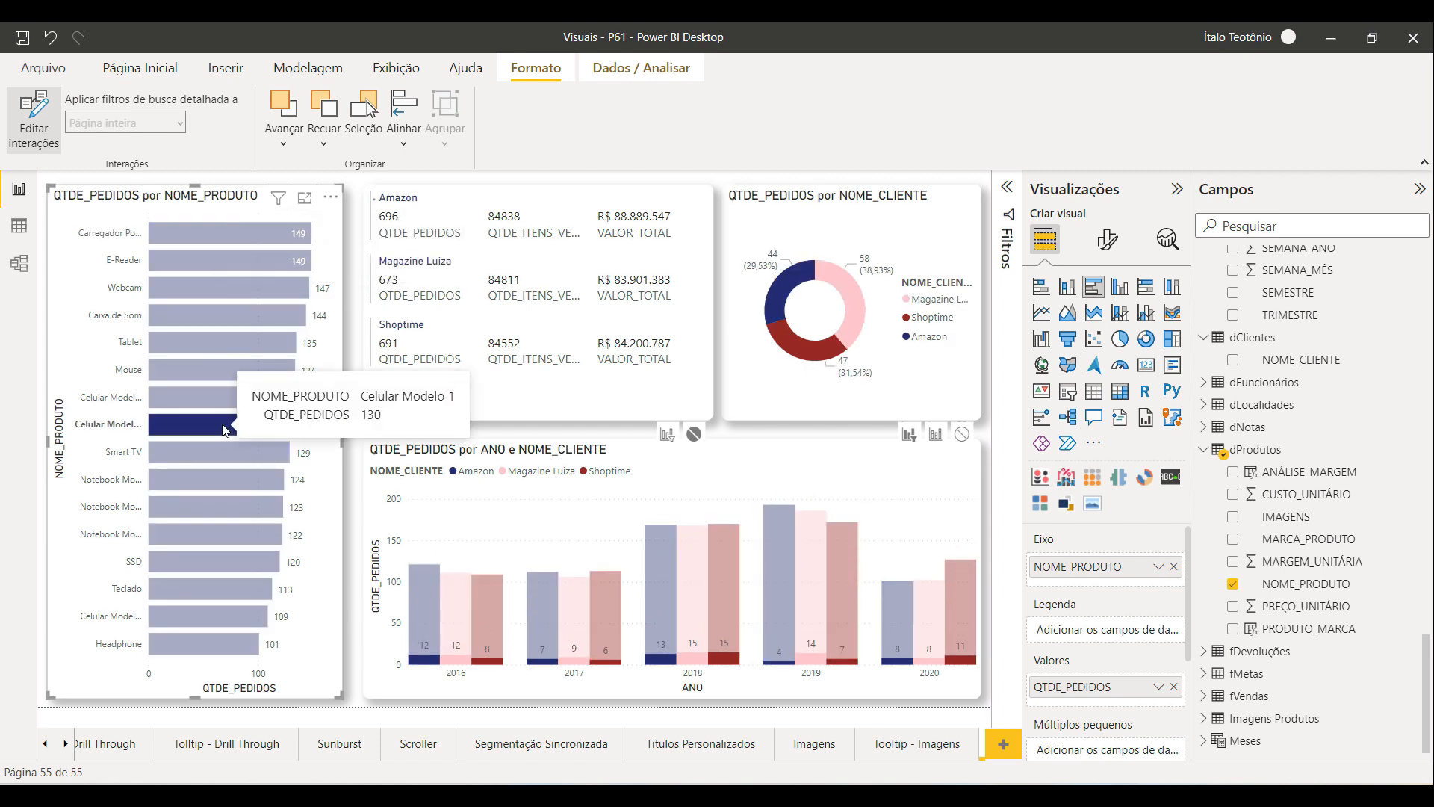
click(212, 507)
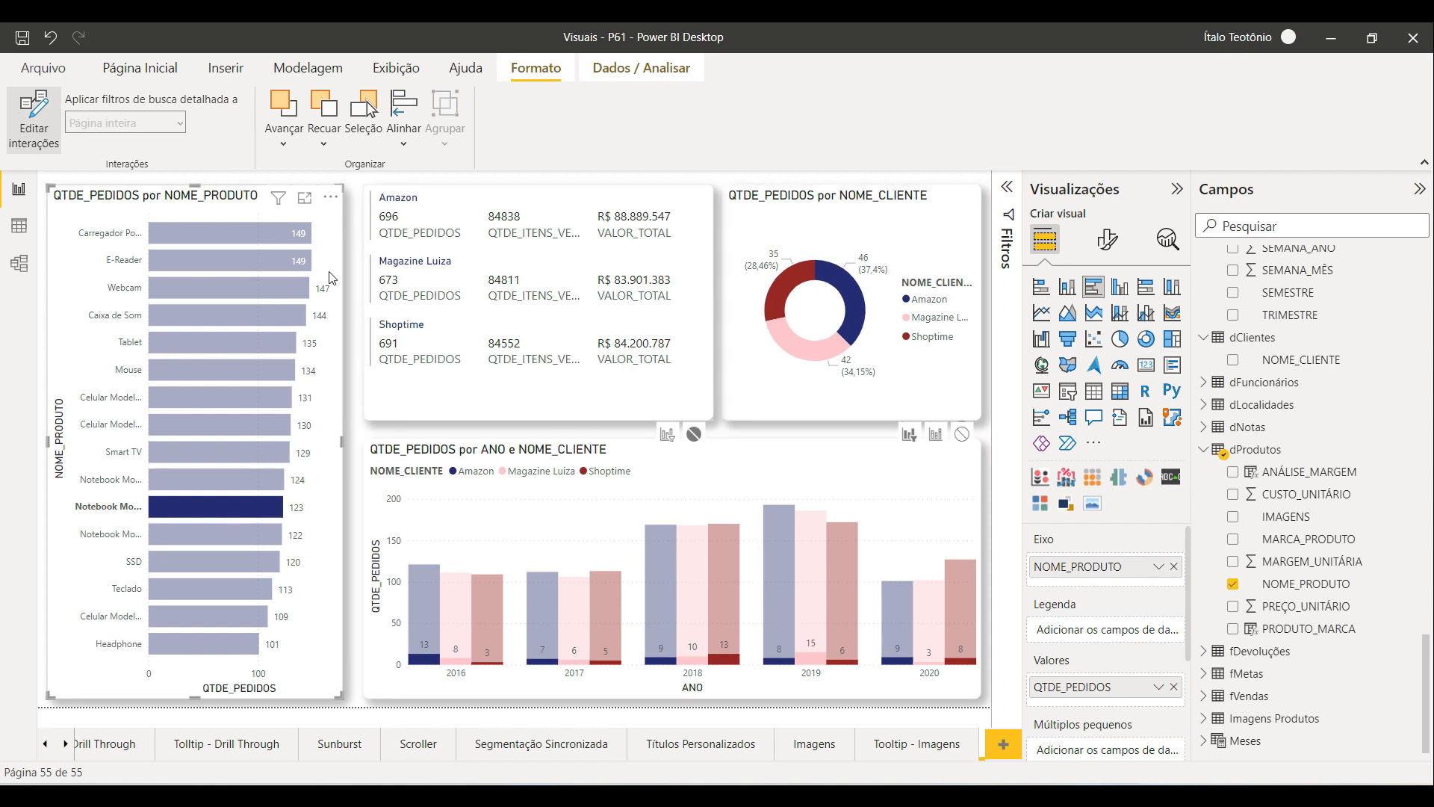
click(234, 351)
click(218, 375)
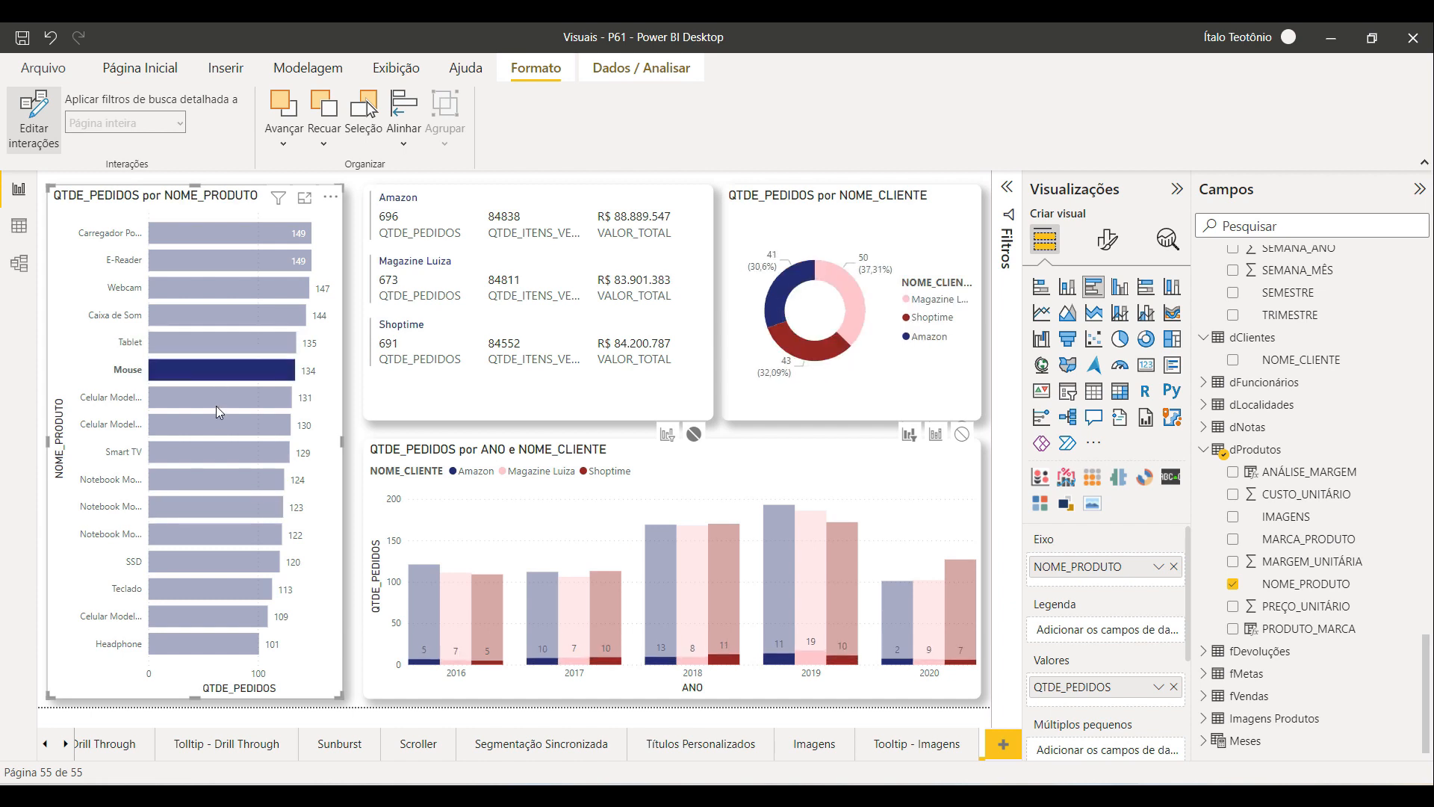
click(213, 401)
click(214, 403)
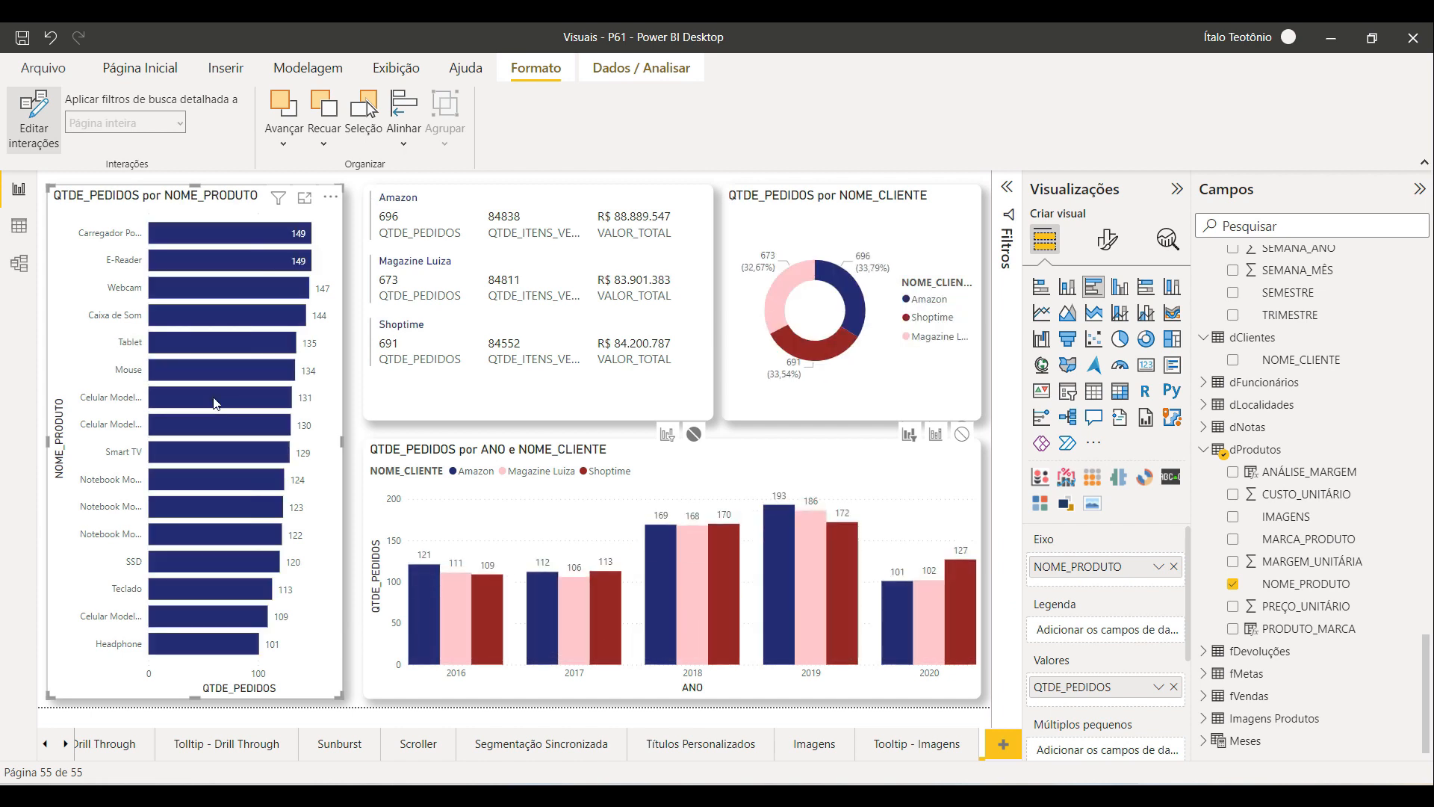
click(214, 404)
click(215, 404)
click(214, 403)
click(215, 403)
click(214, 406)
click(230, 405)
click(216, 283)
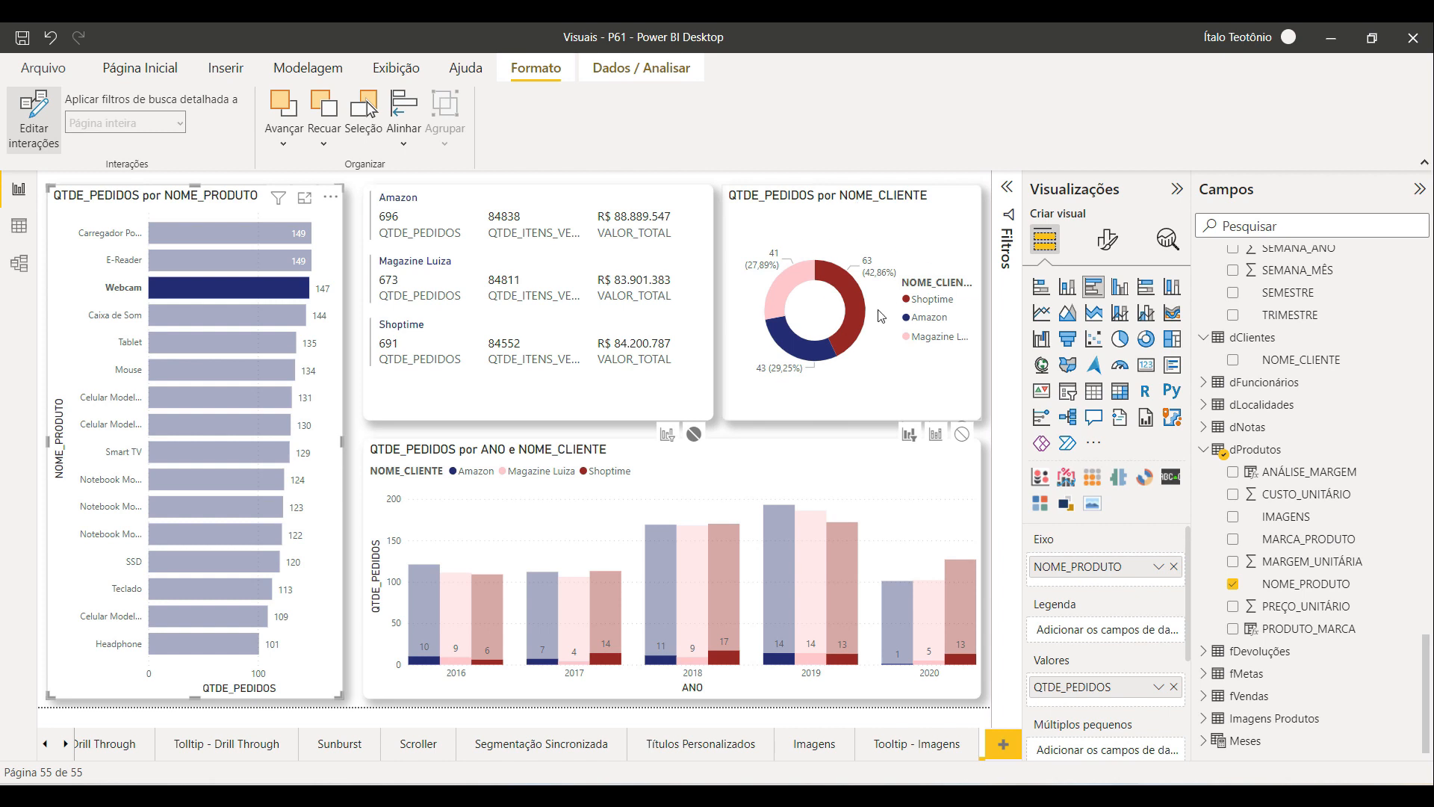
Step: Select the column chart and move it slightly lower on the page
click(818, 454)
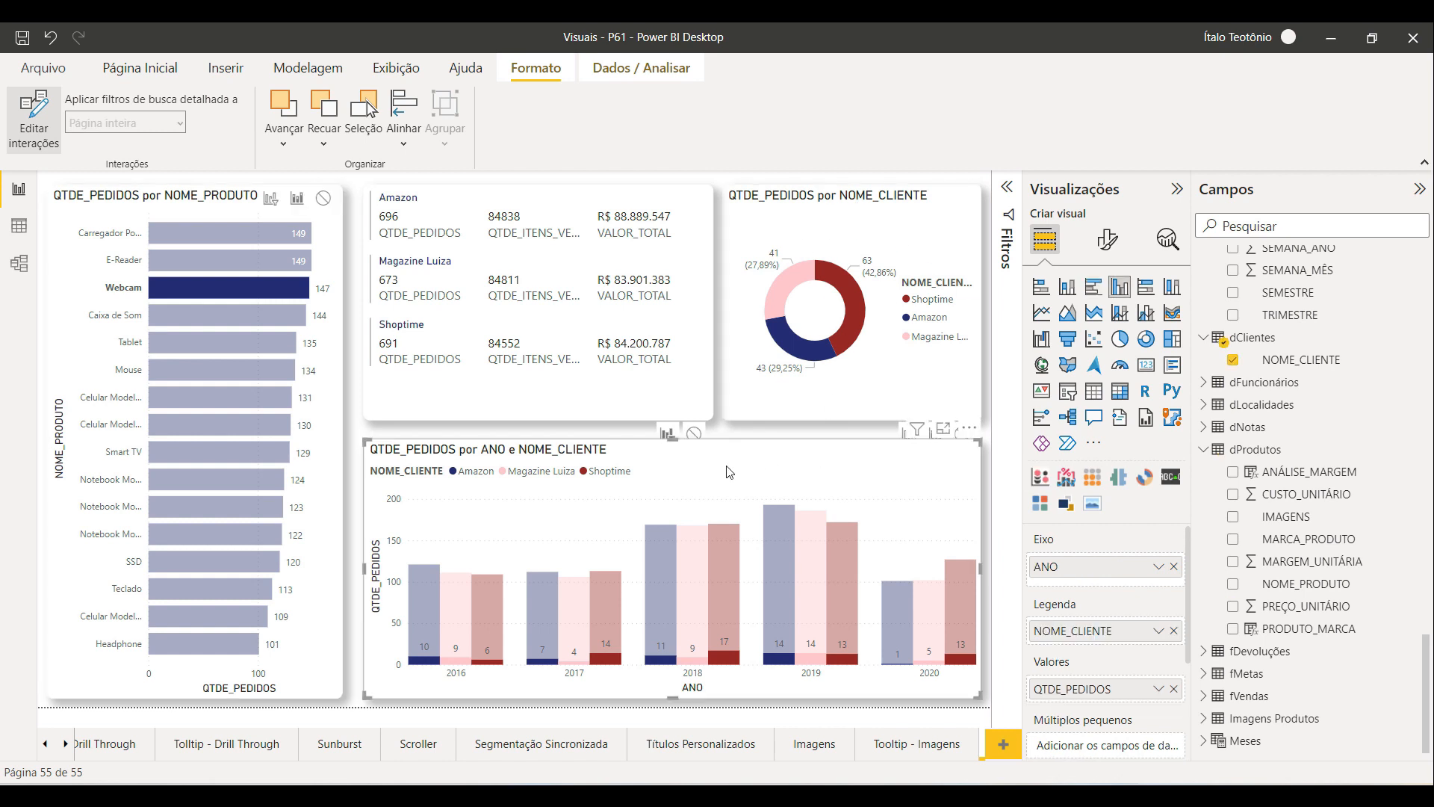
drag(673, 442, 675, 472)
Step: Set the bar chart's interaction with the column chart to filter instead of highlight
click(332, 345)
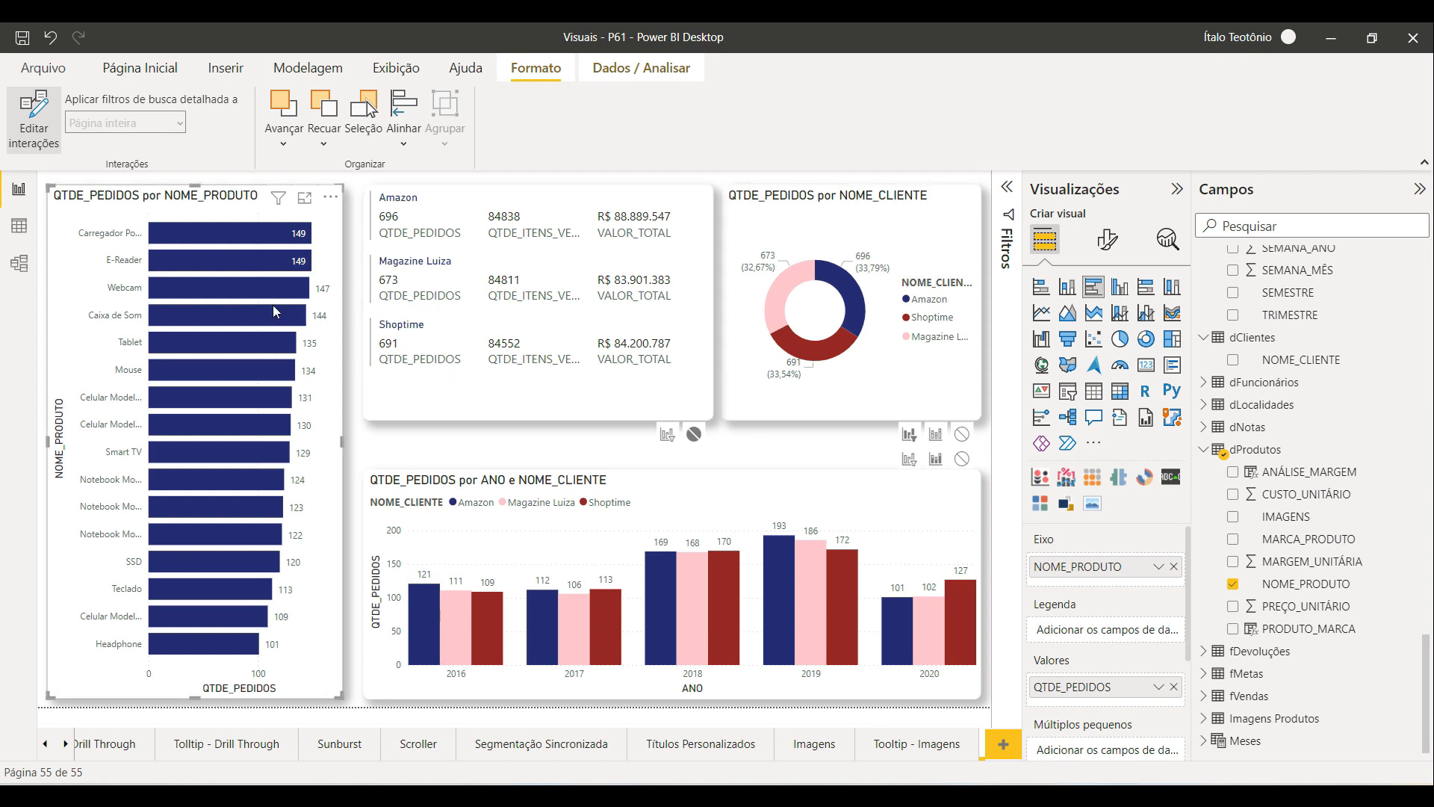
click(227, 314)
click(231, 339)
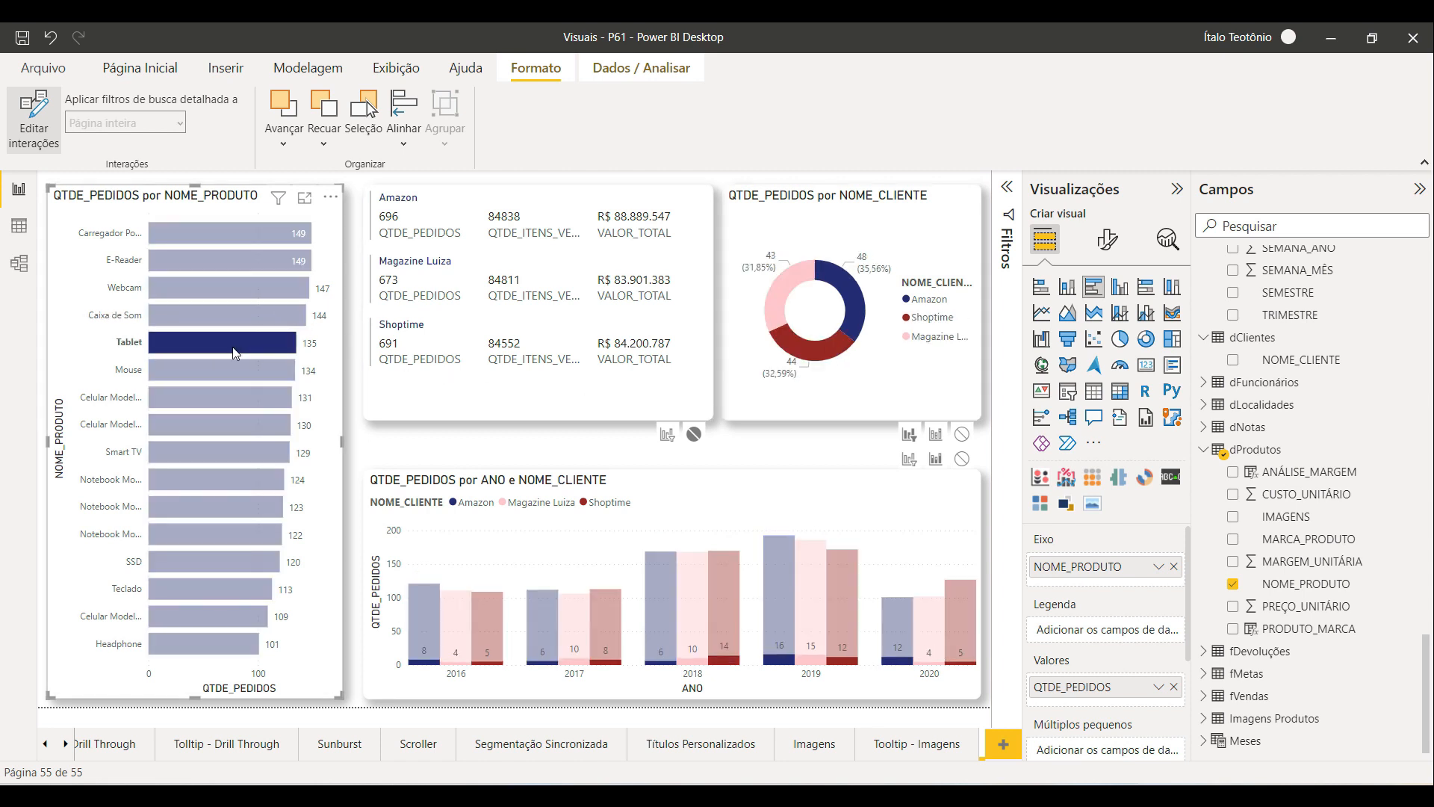
mouse_move(243, 350)
click(909, 458)
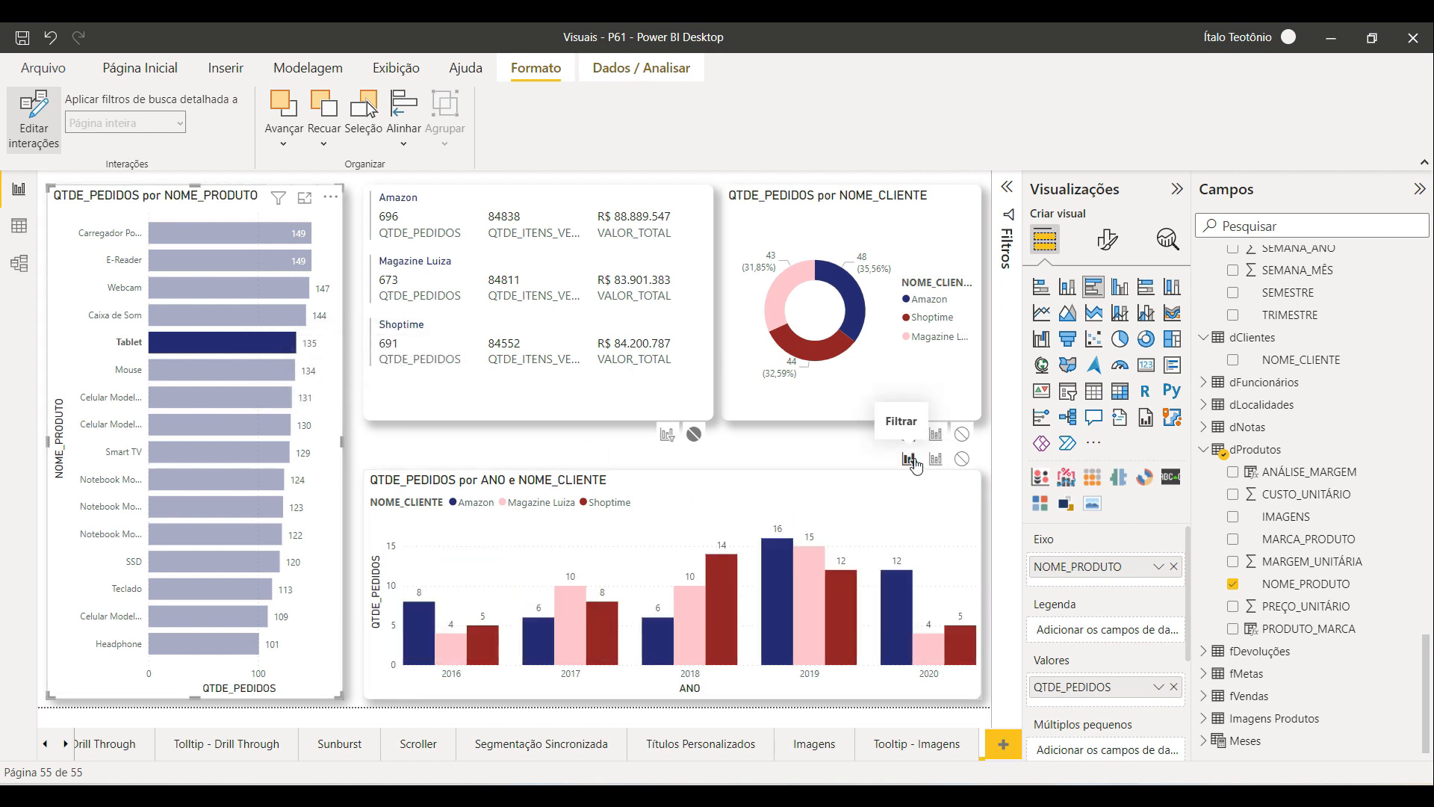
Step: Select several product bars to check how the column chart now filters, then clear the selection
click(222, 478)
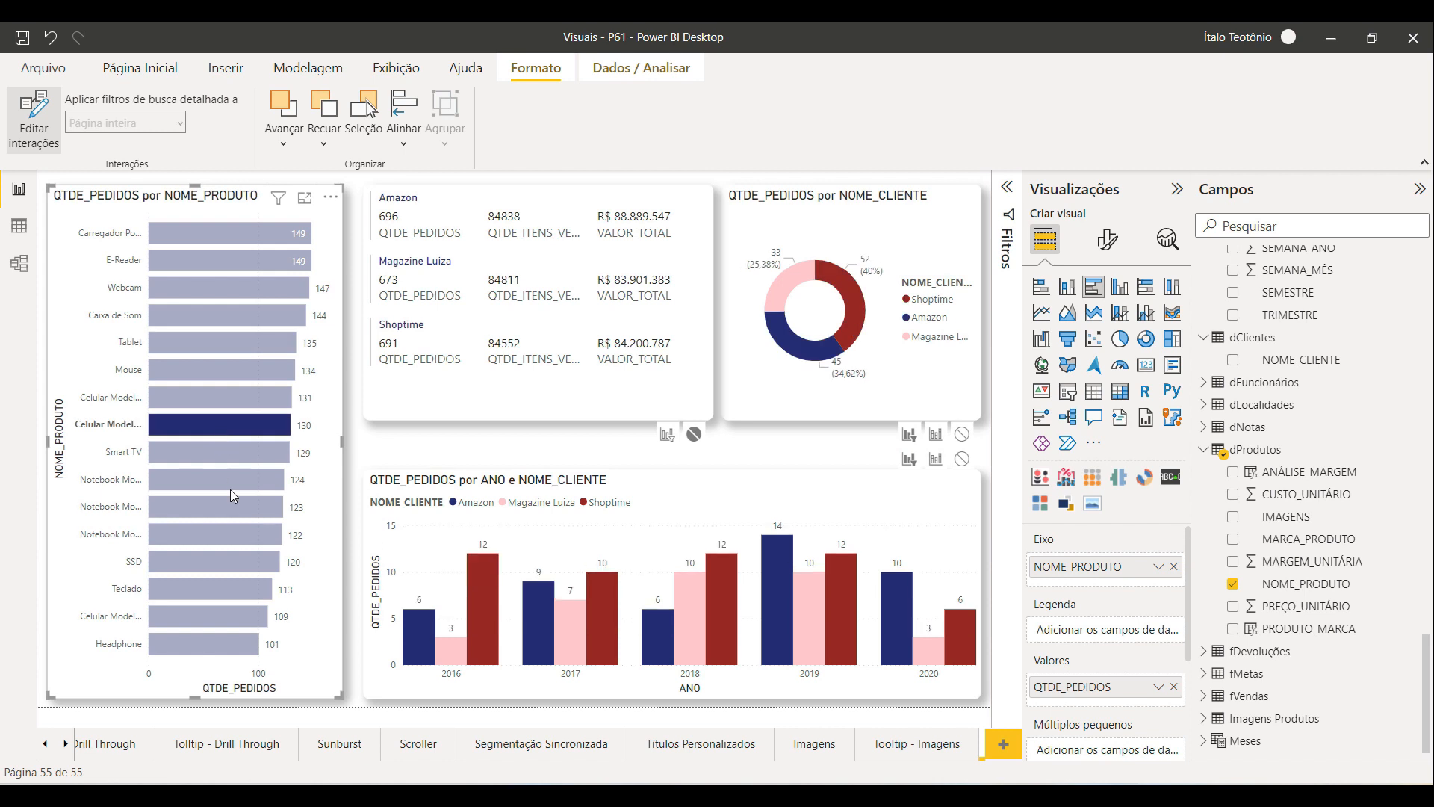
click(226, 534)
click(228, 569)
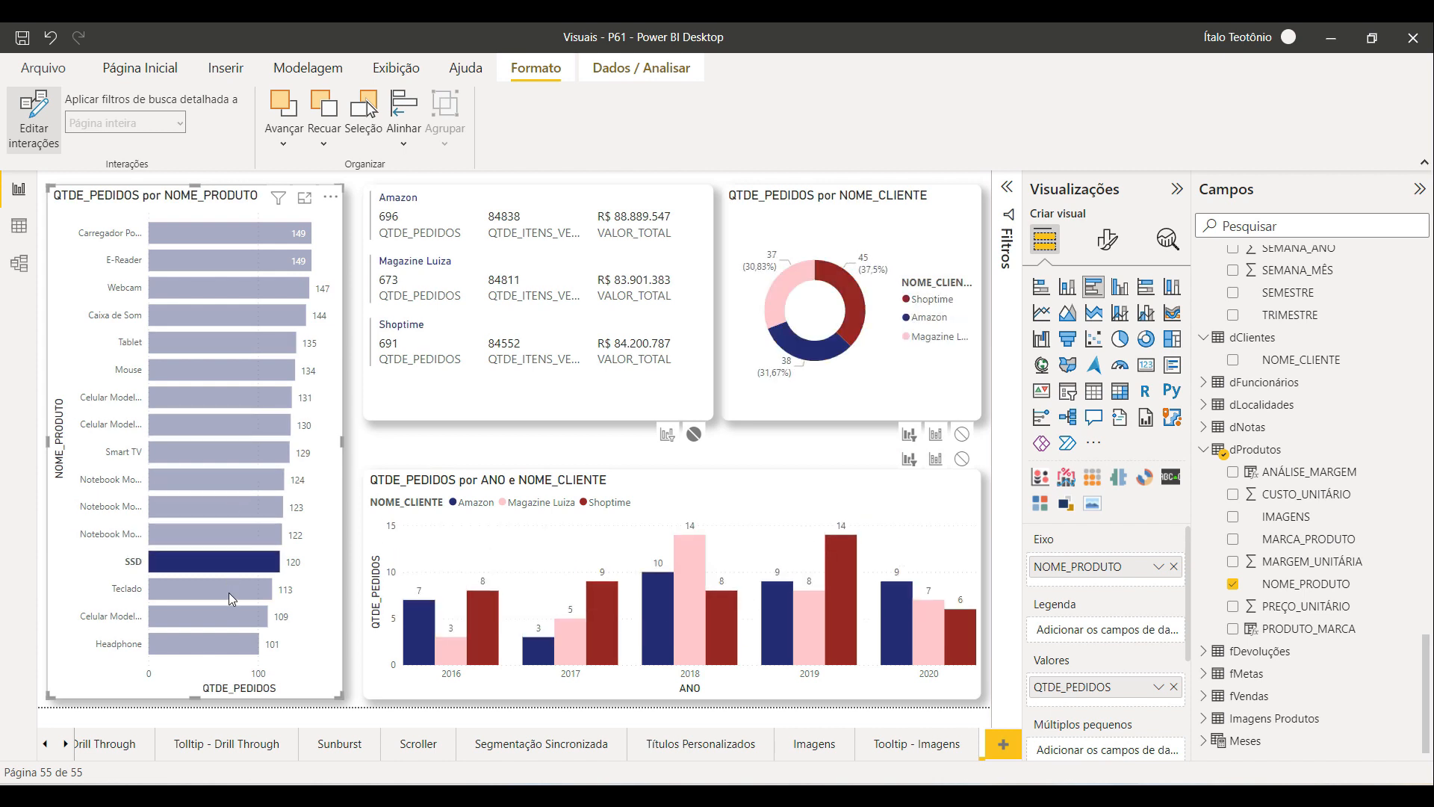
click(228, 590)
click(222, 482)
click(227, 449)
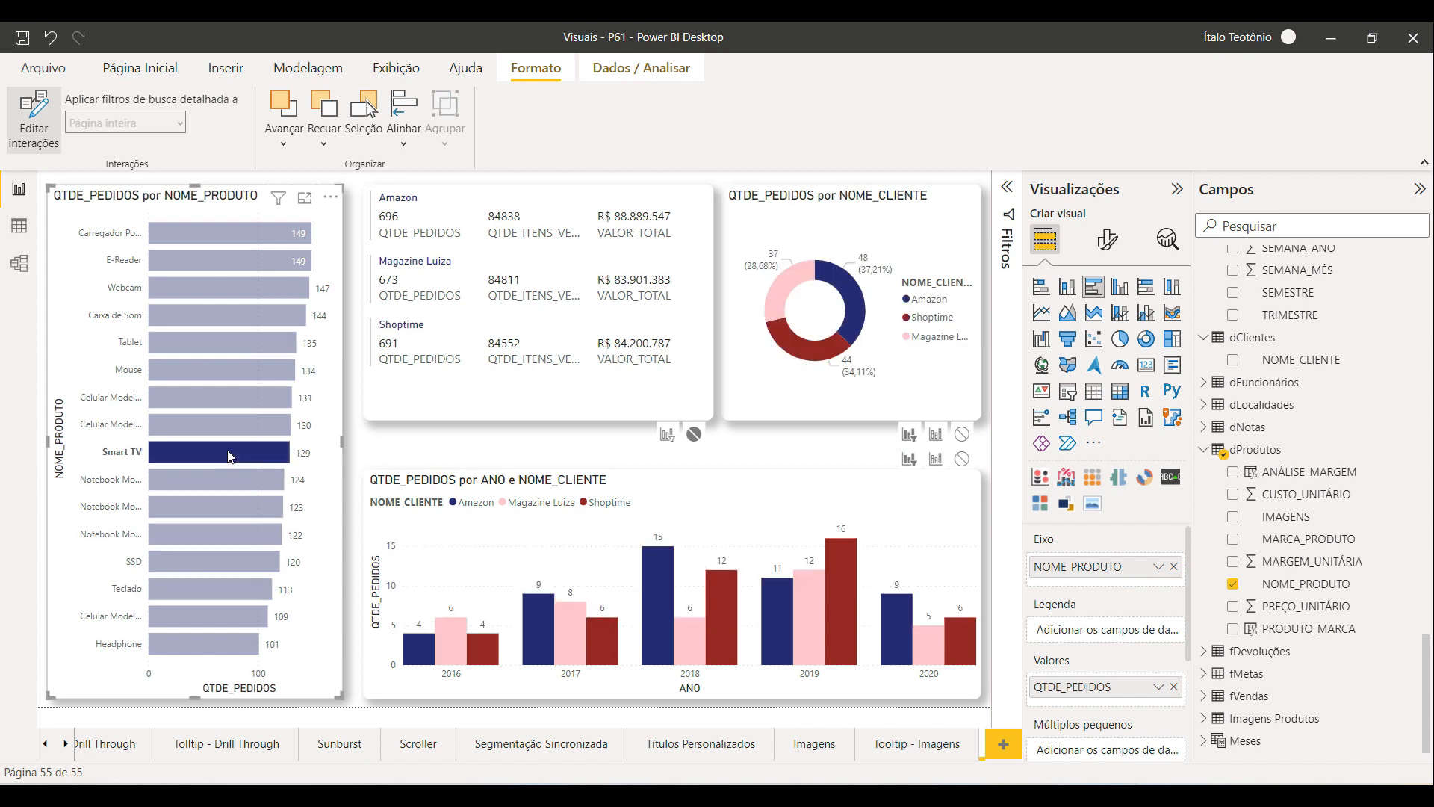
click(229, 454)
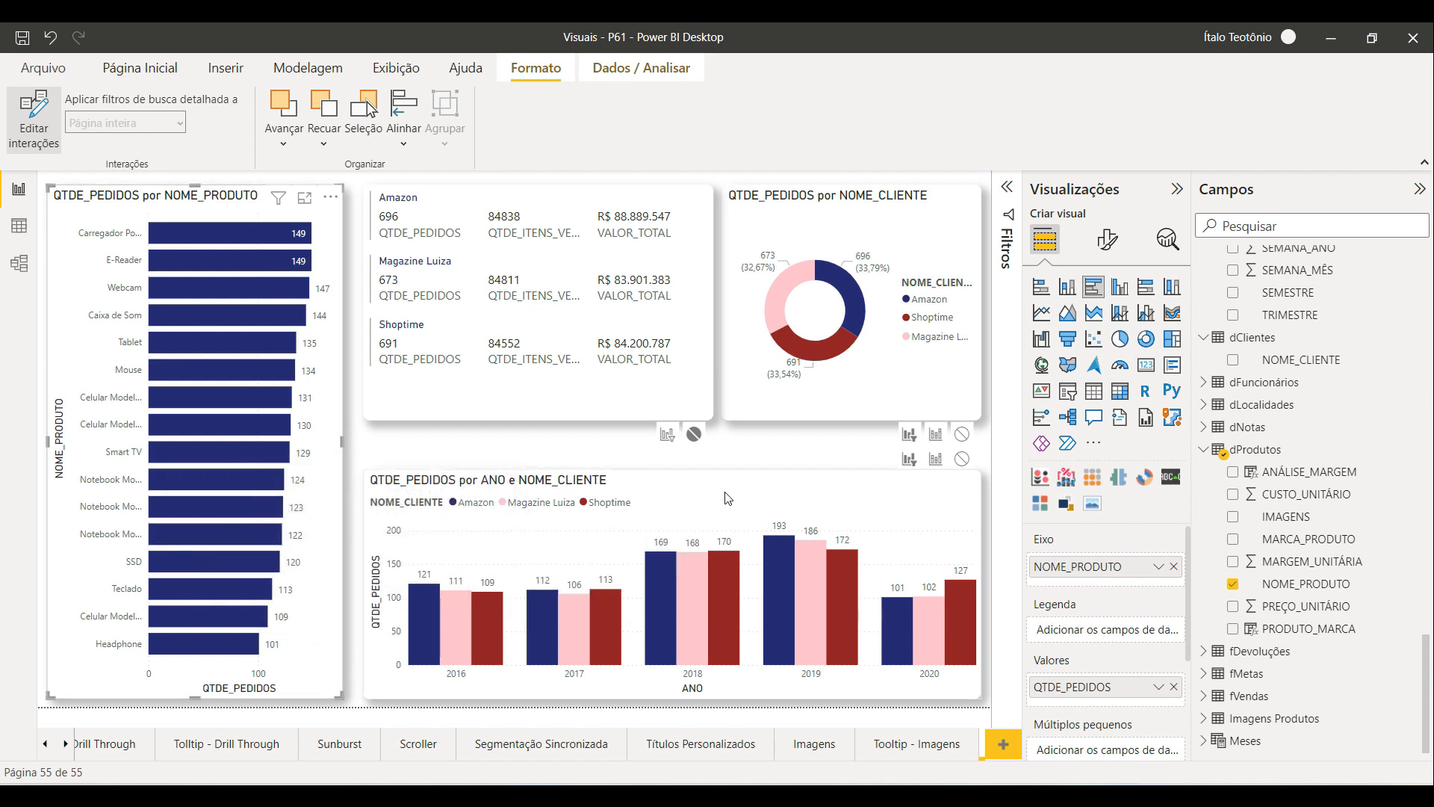
Step: Set the column chart's interaction so it does not affect the multi-row card
click(649, 521)
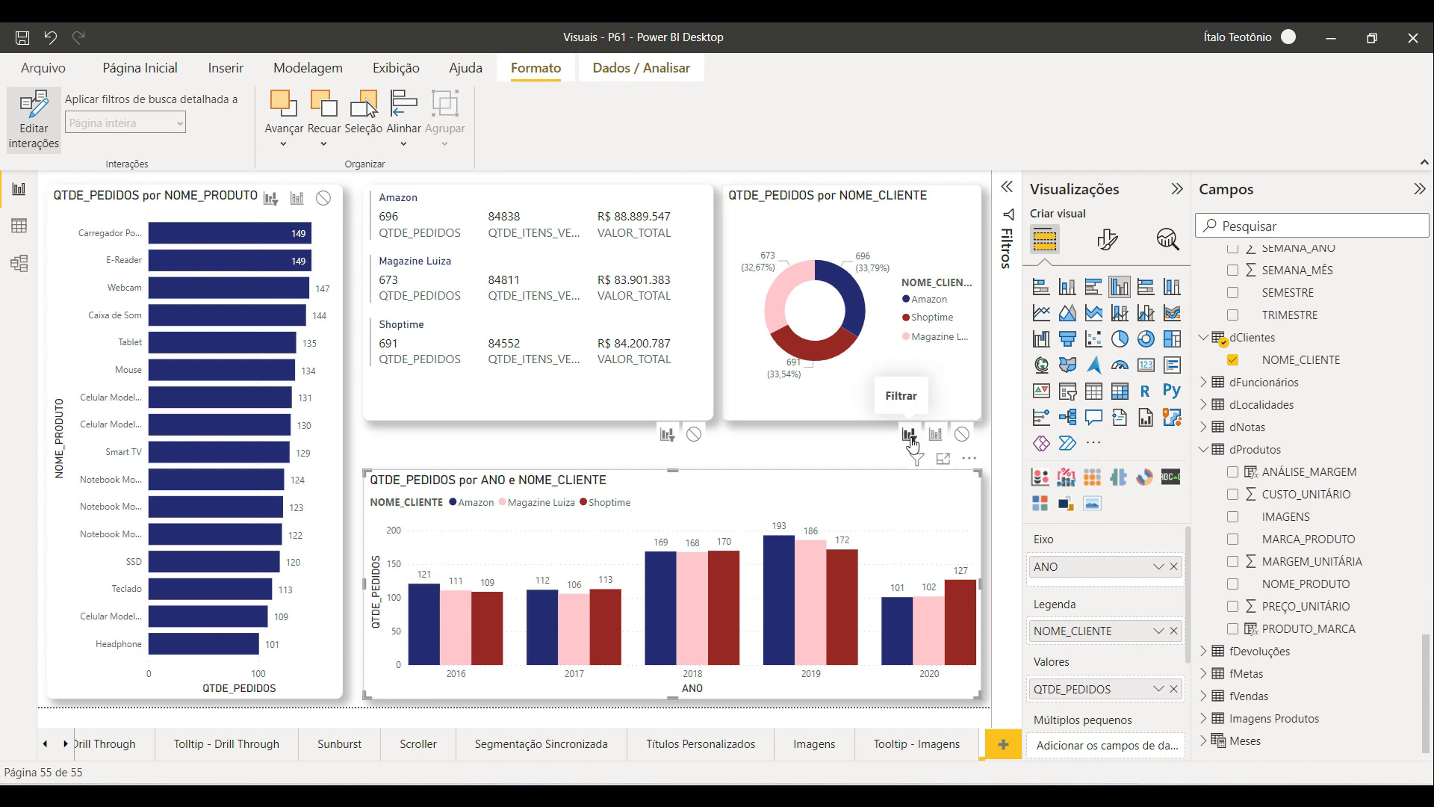
click(694, 436)
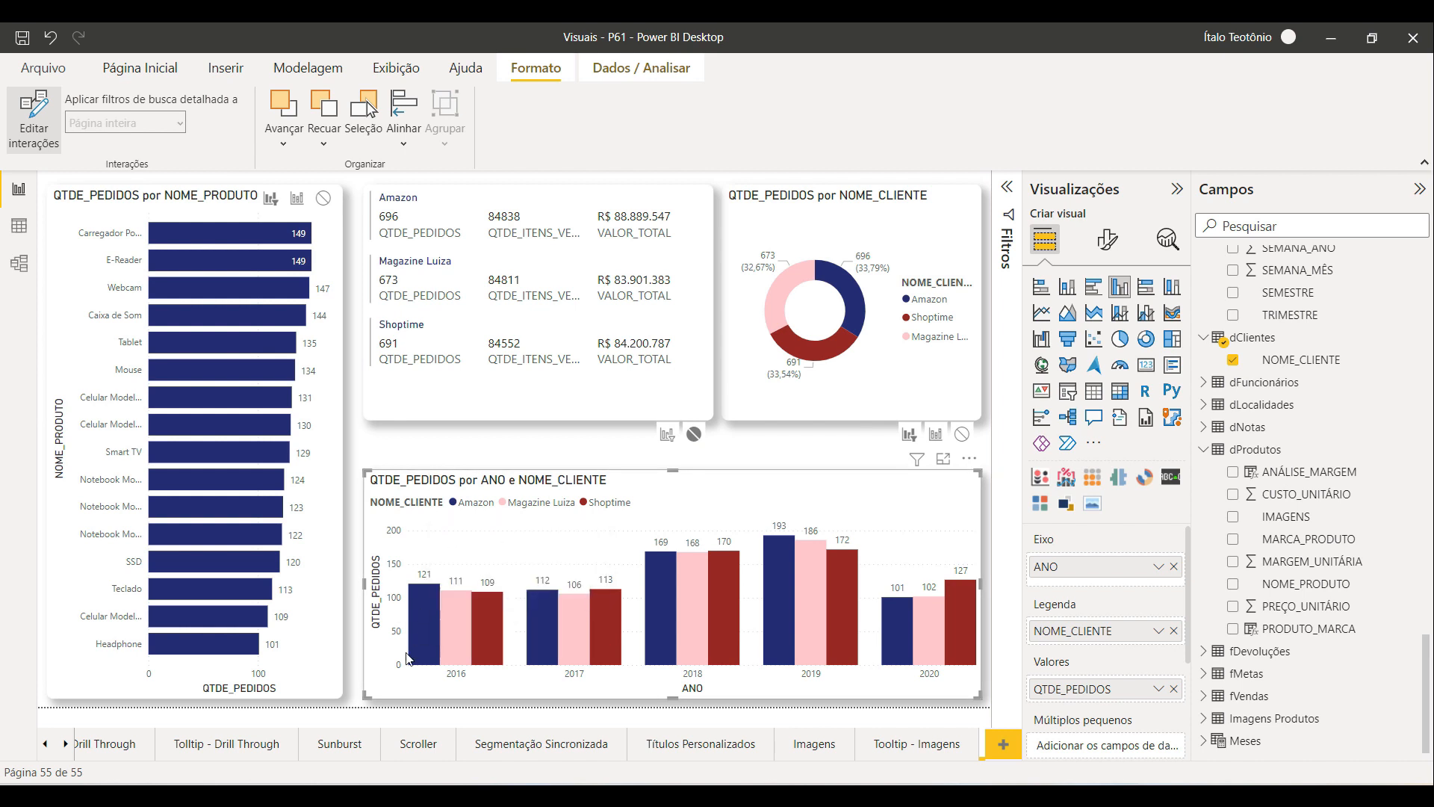
Step: Select individual customer-year columns to check how the bar chart and donut respond
click(458, 632)
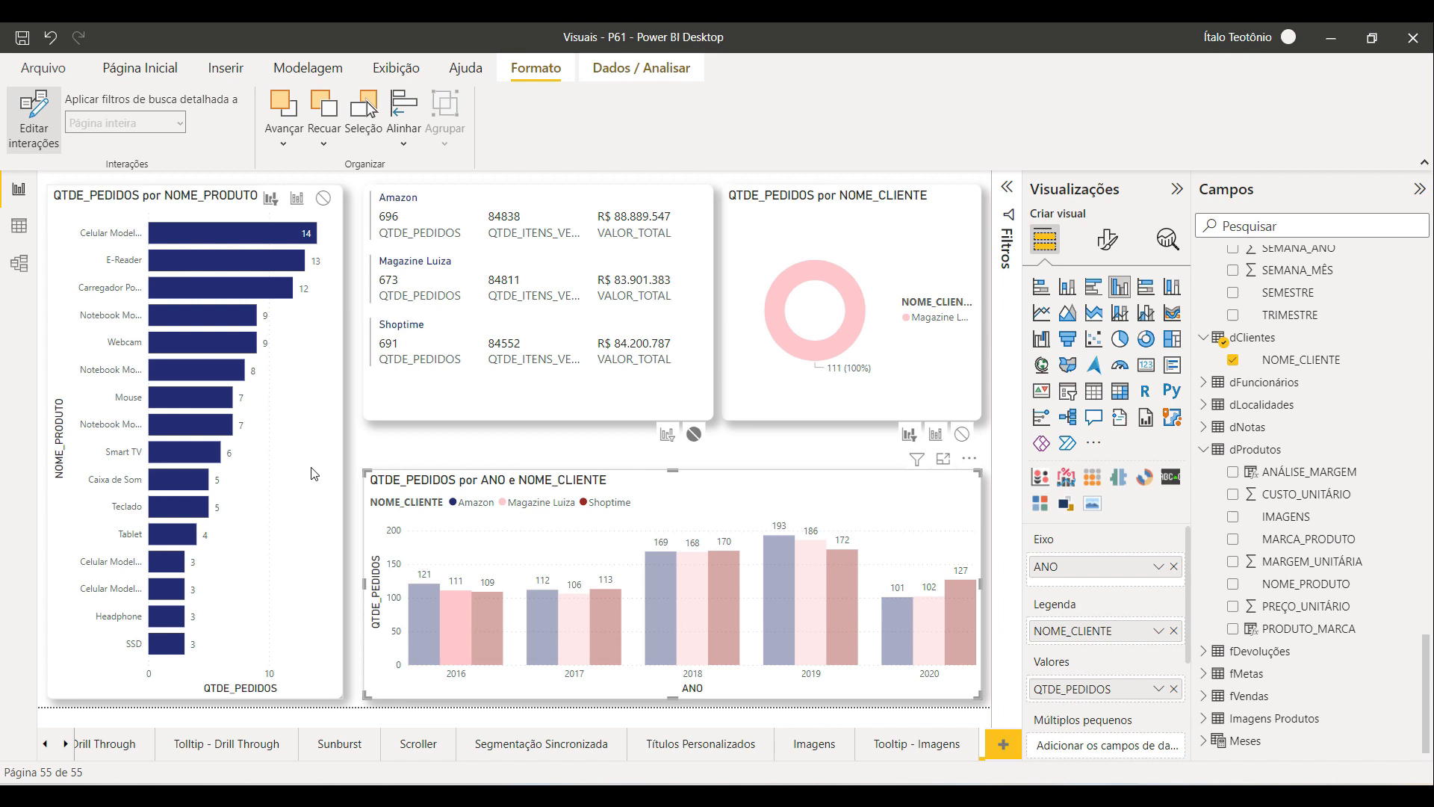
click(434, 637)
click(484, 639)
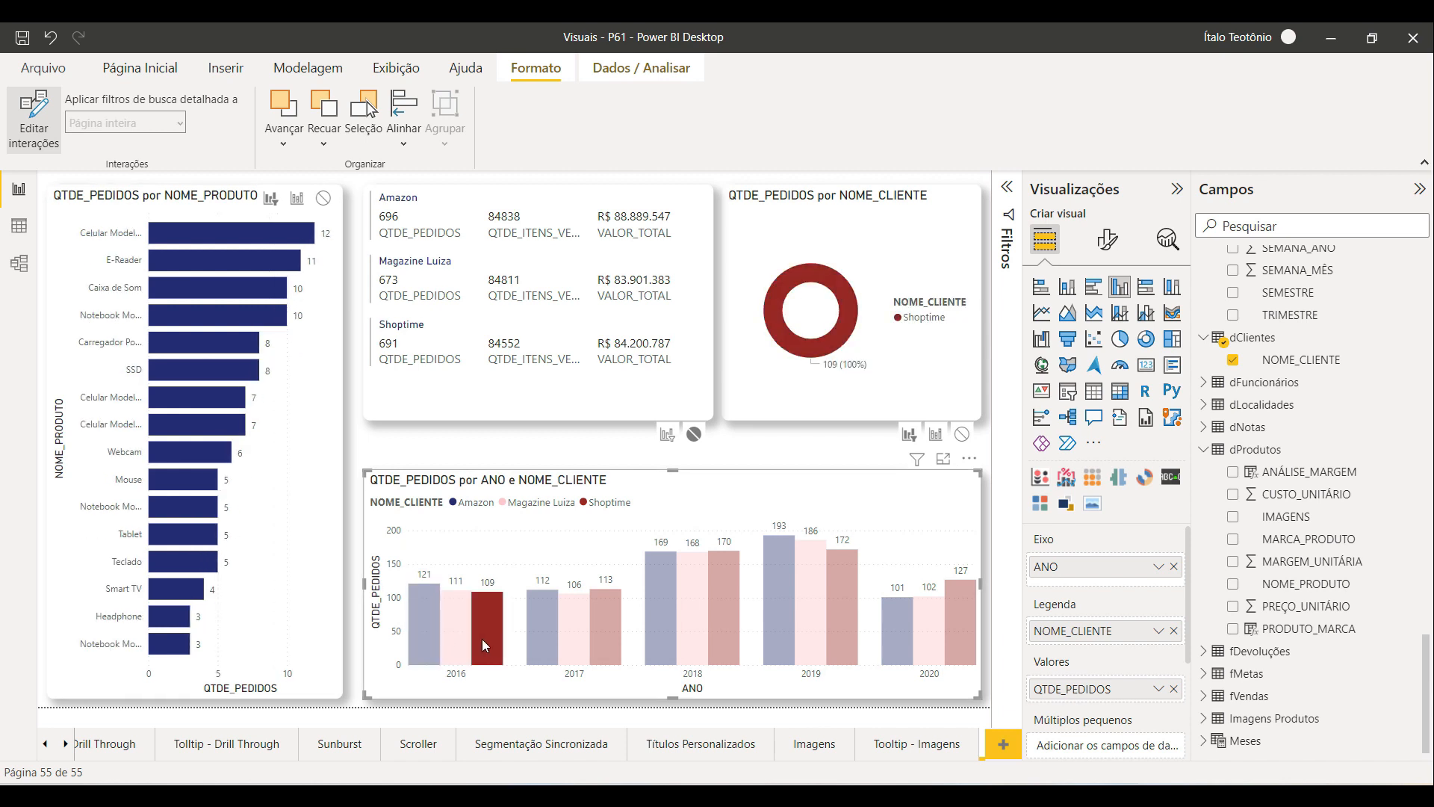
click(455, 637)
click(554, 630)
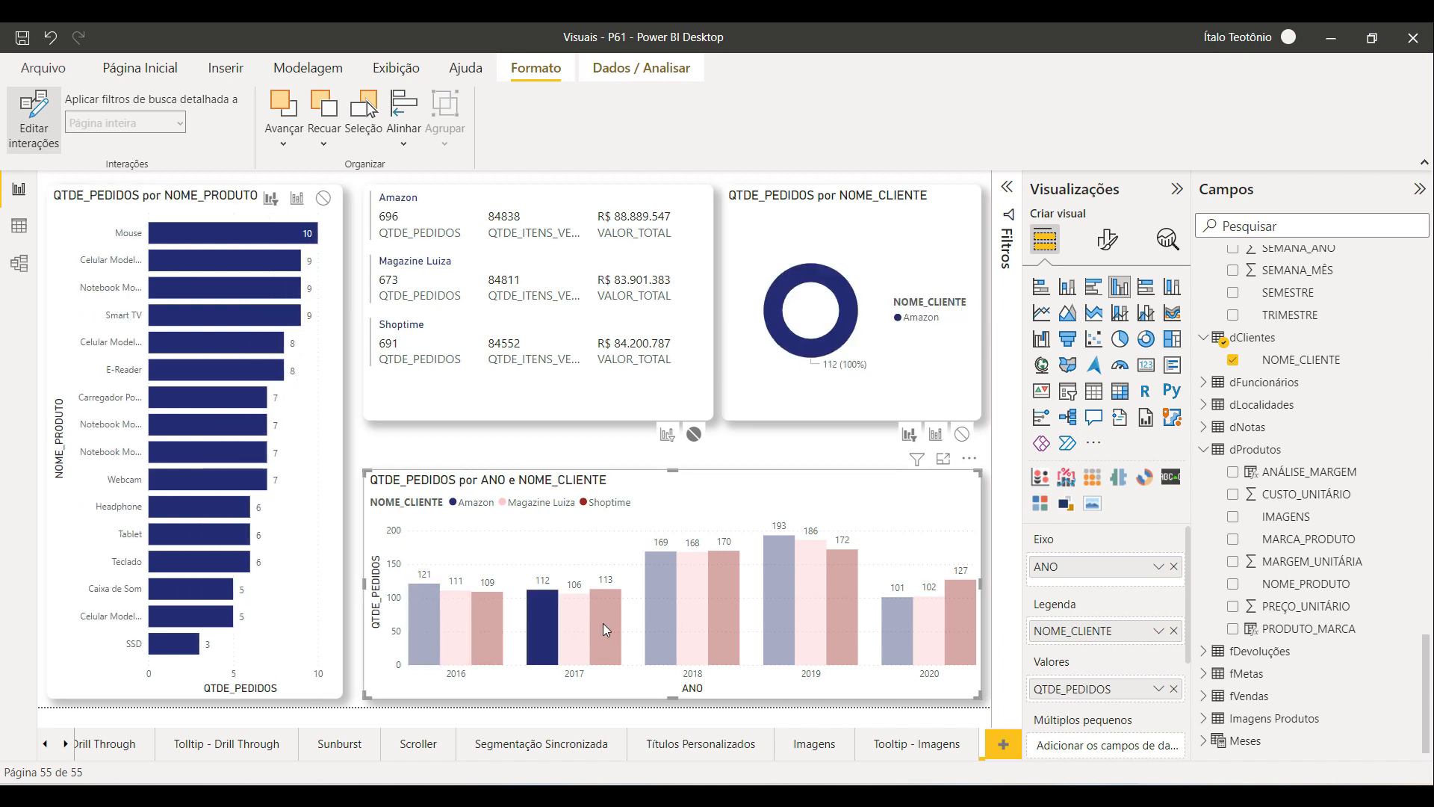
click(602, 623)
click(660, 598)
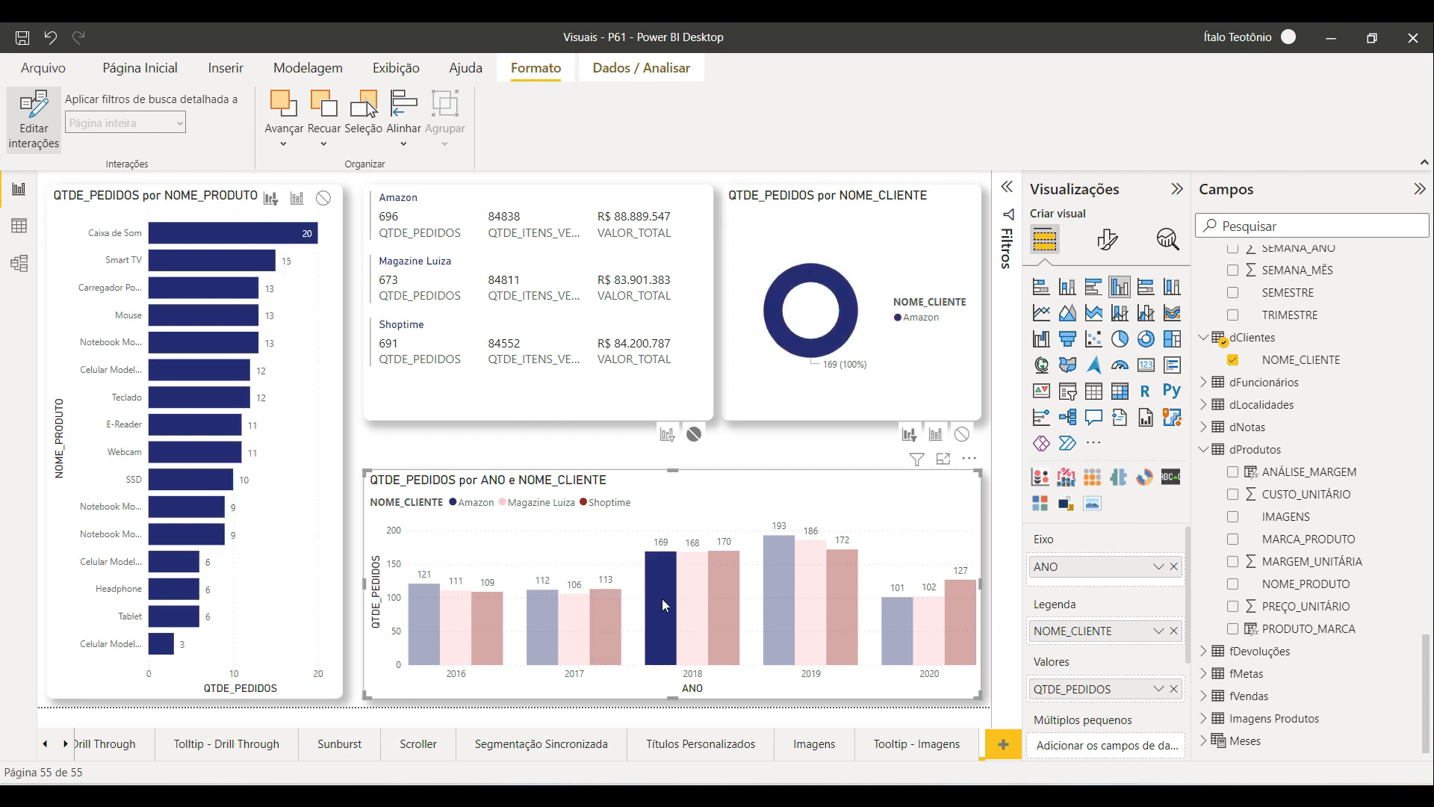
click(662, 601)
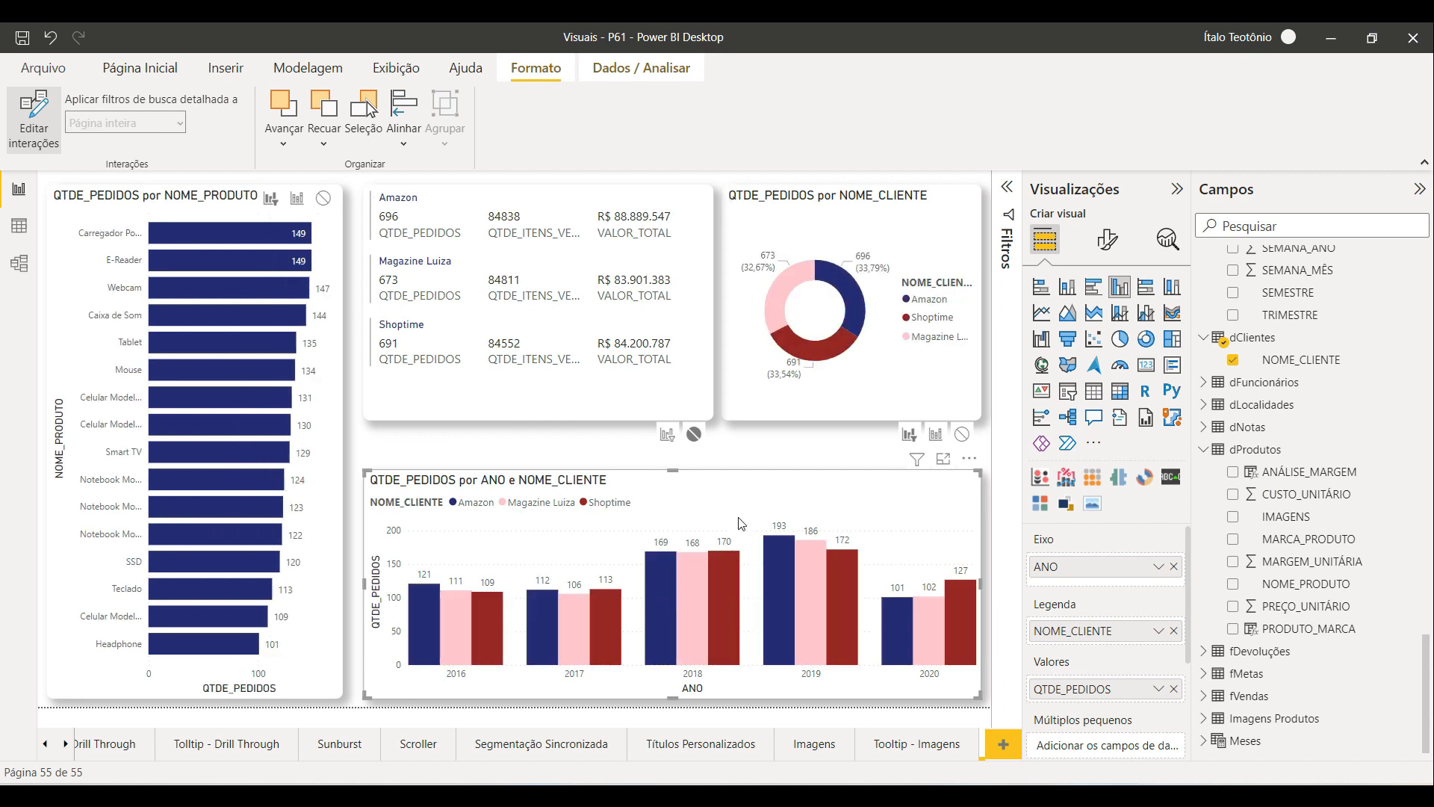
Step: Set the donut chart to filter the bar chart and leave the multi-row card unaffected
click(825, 233)
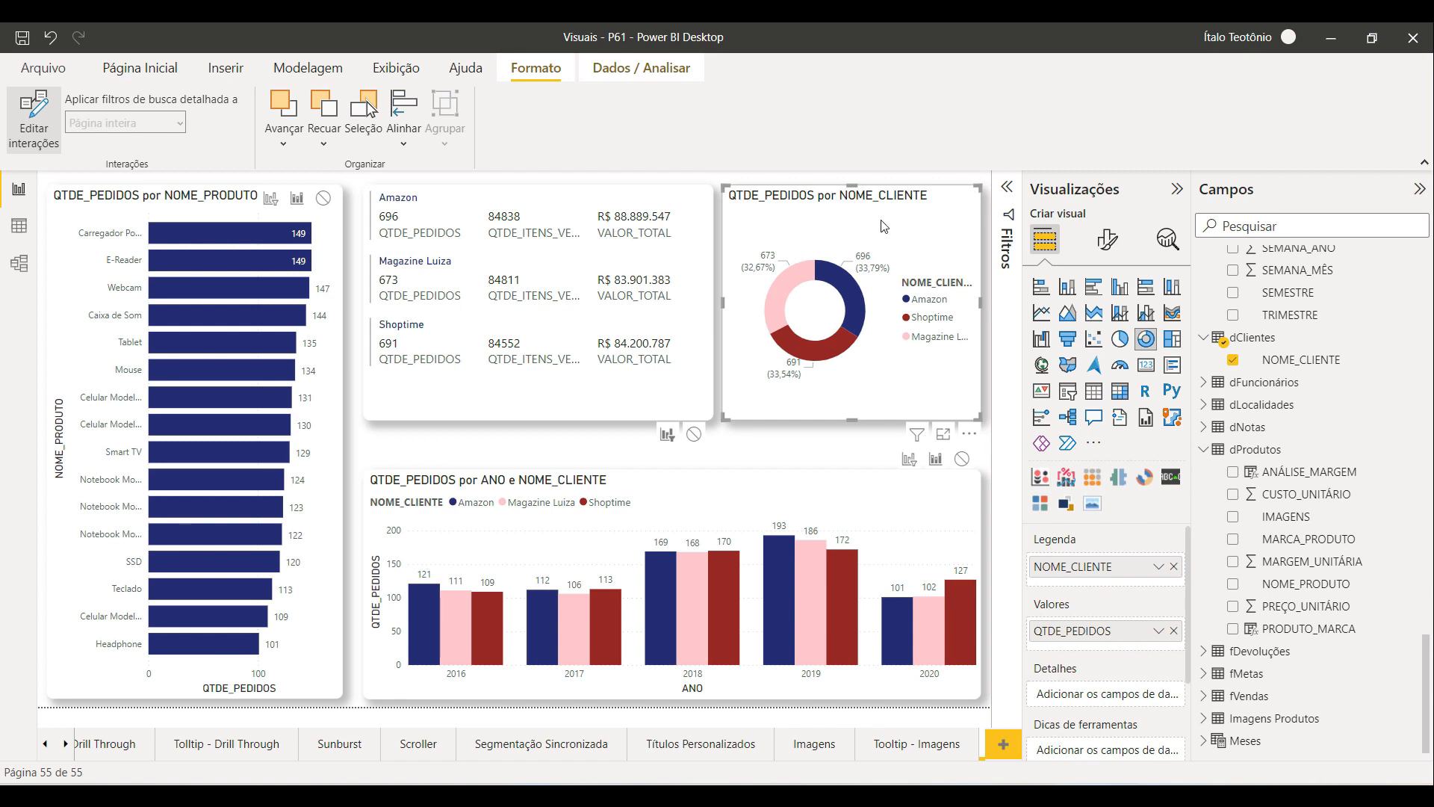
click(272, 200)
click(693, 436)
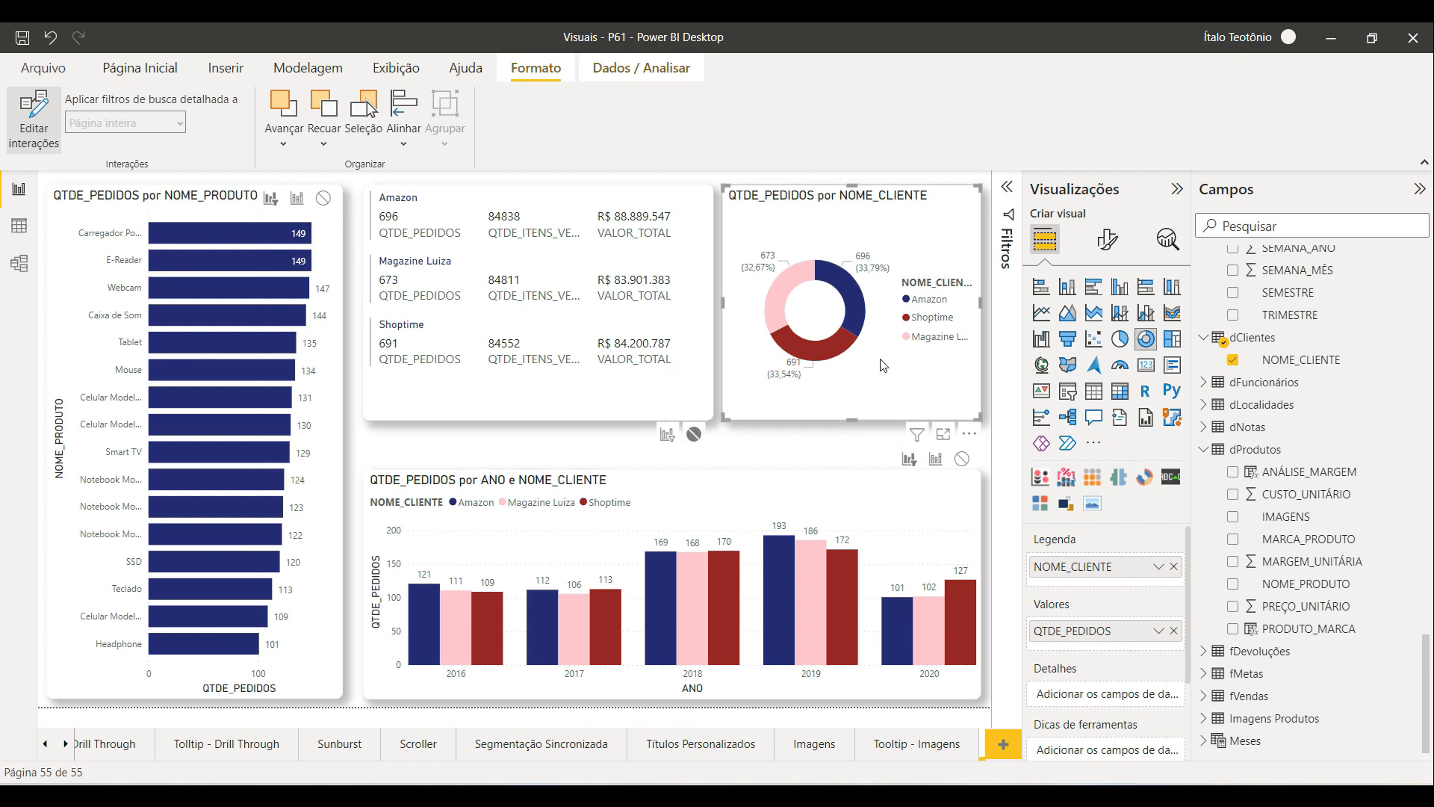
Step: Select each customer slice of the donut to check the cross-filtering of the other visuals
click(856, 294)
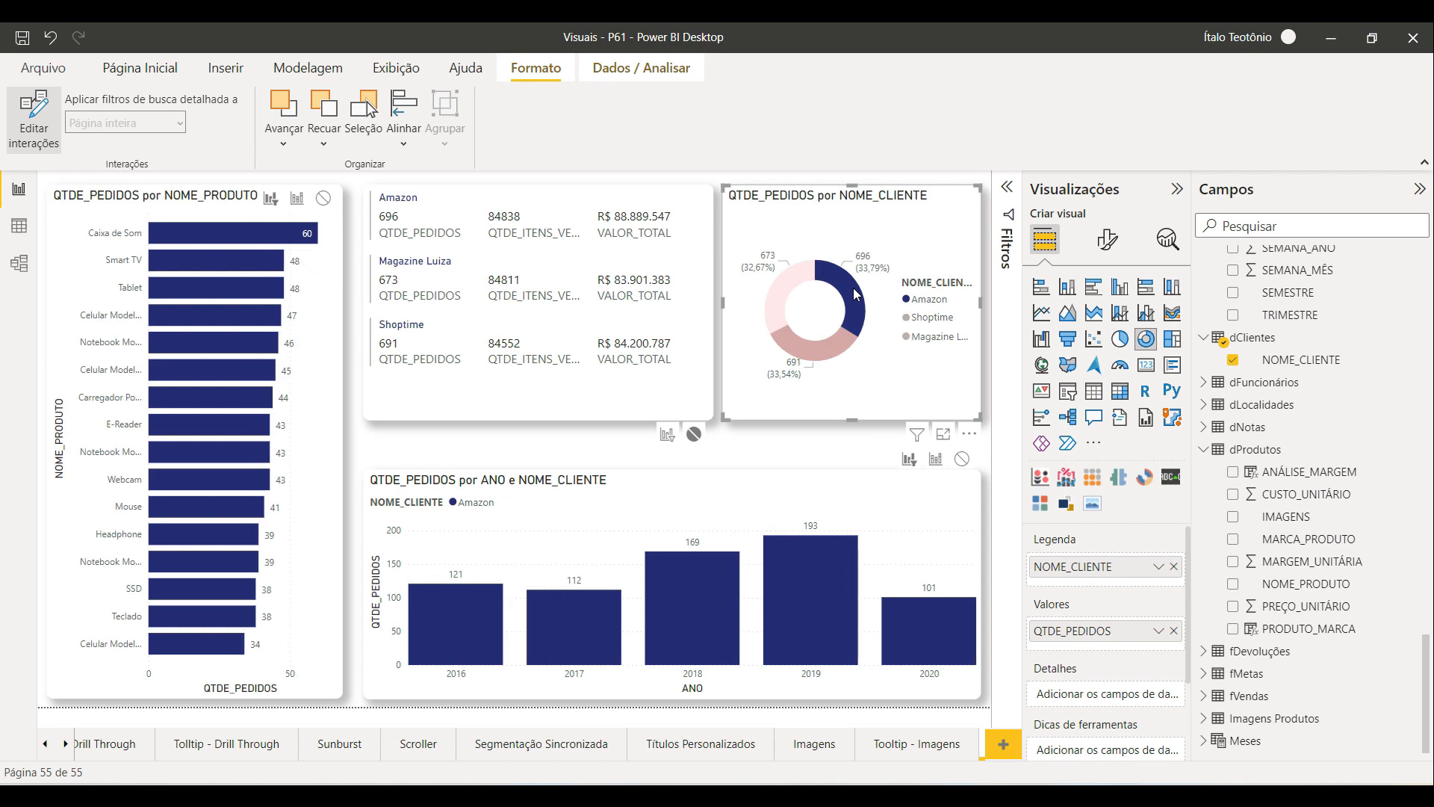
click(774, 295)
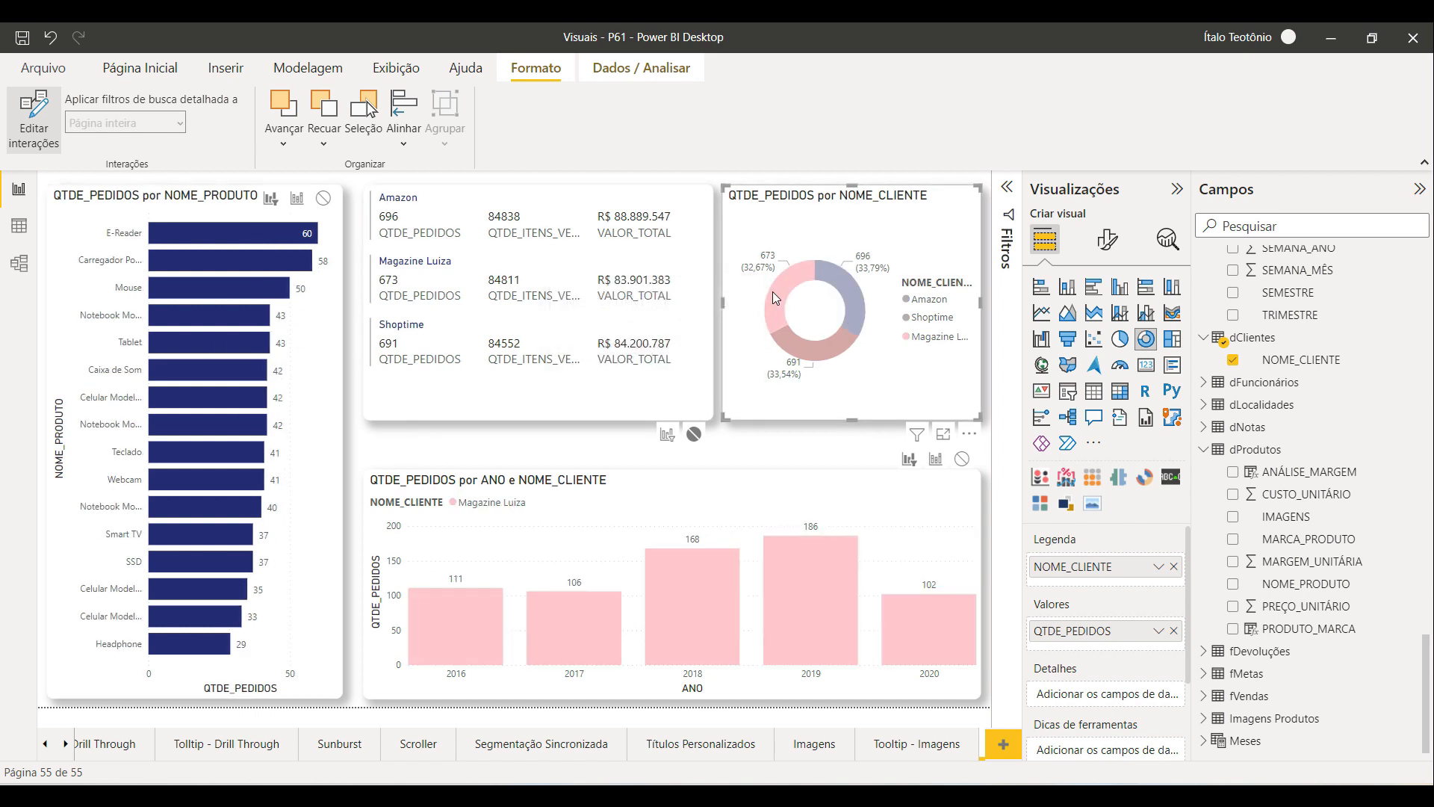
click(808, 348)
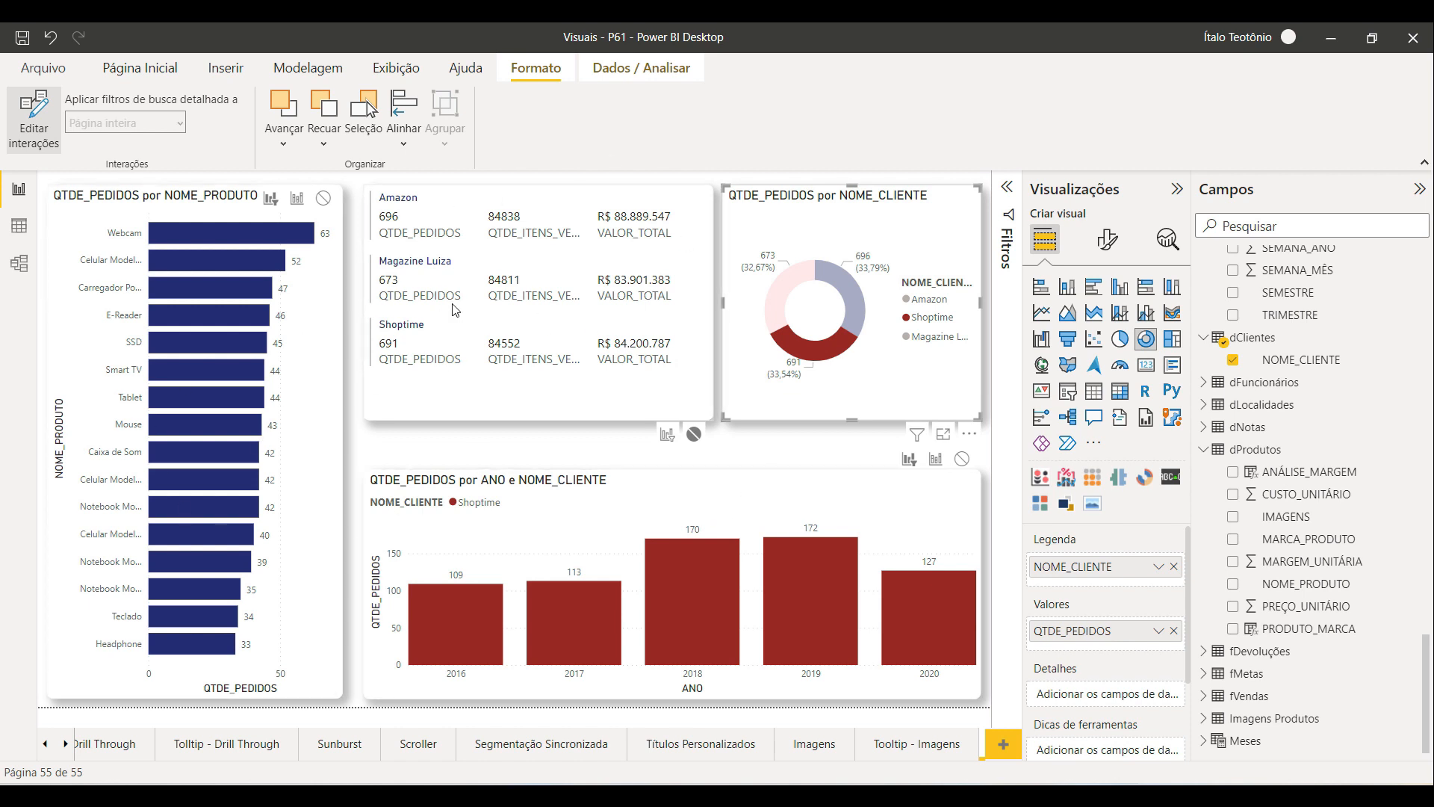
Step: Exit interaction editing and move the multi-row card further down the page
click(545, 439)
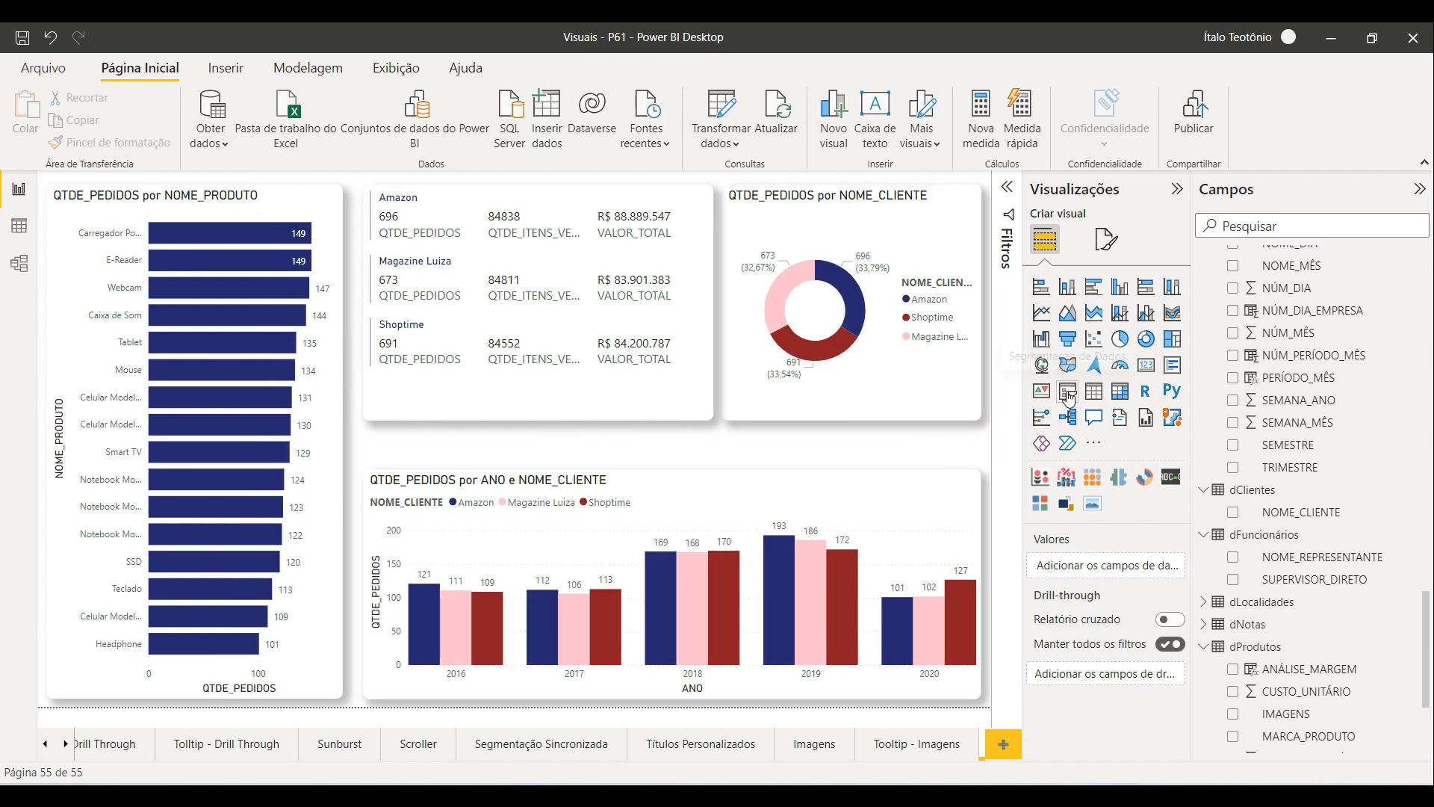
click(576, 406)
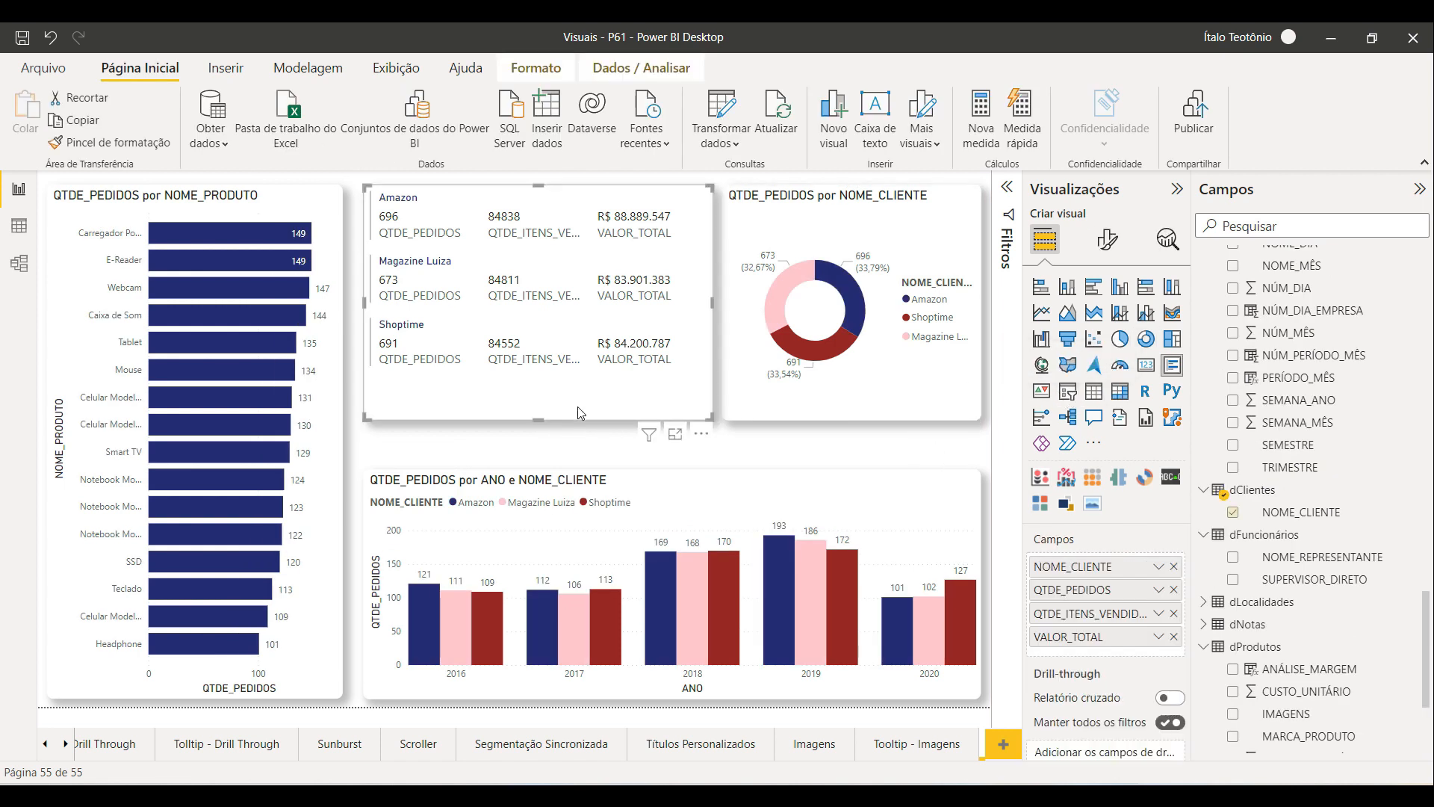
drag(566, 409, 561, 437)
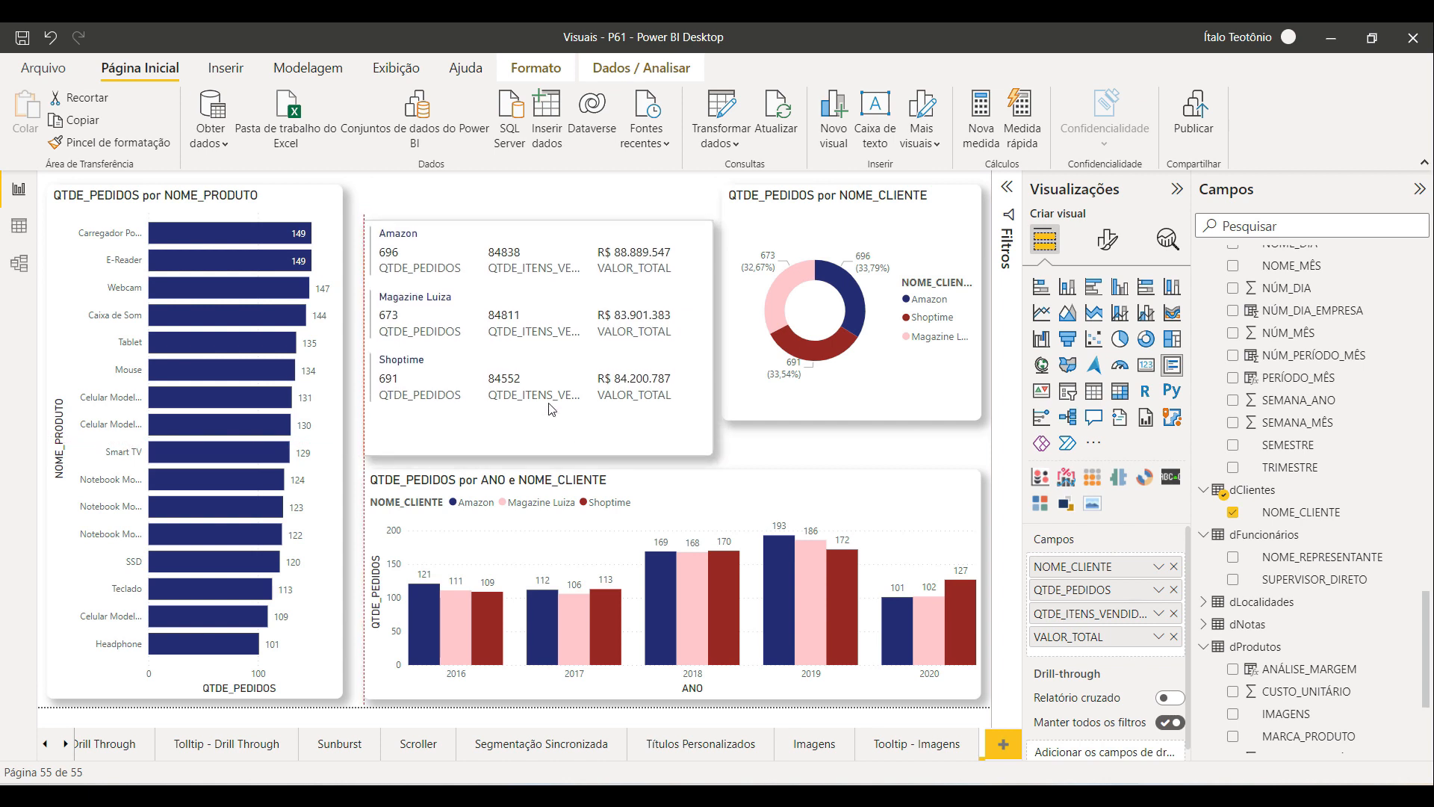
drag(538, 223, 540, 250)
click(534, 224)
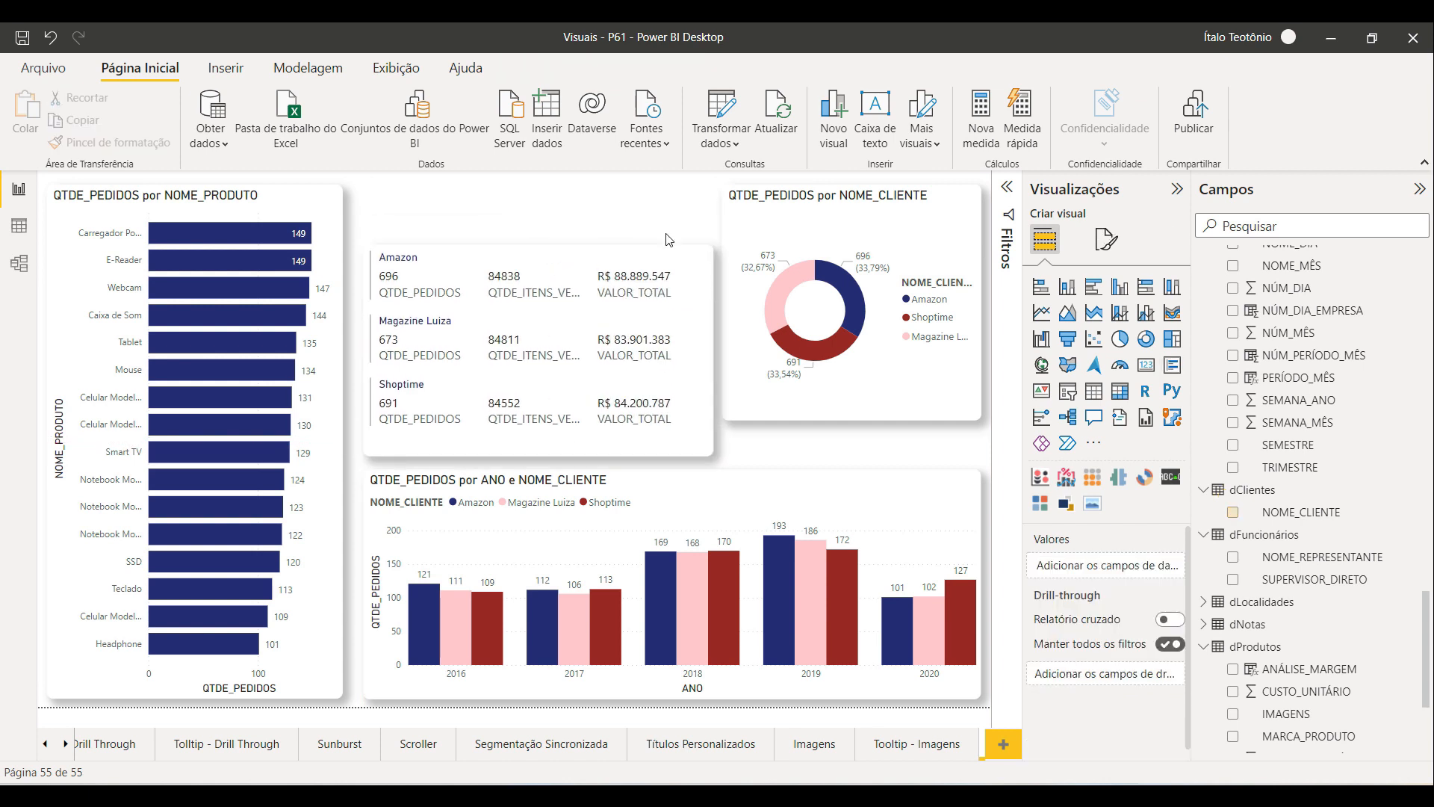
Step: Add a slicer above the card, resize it, and put SUPERVISOR_DIRETO in its field
drag(1067, 391, 491, 279)
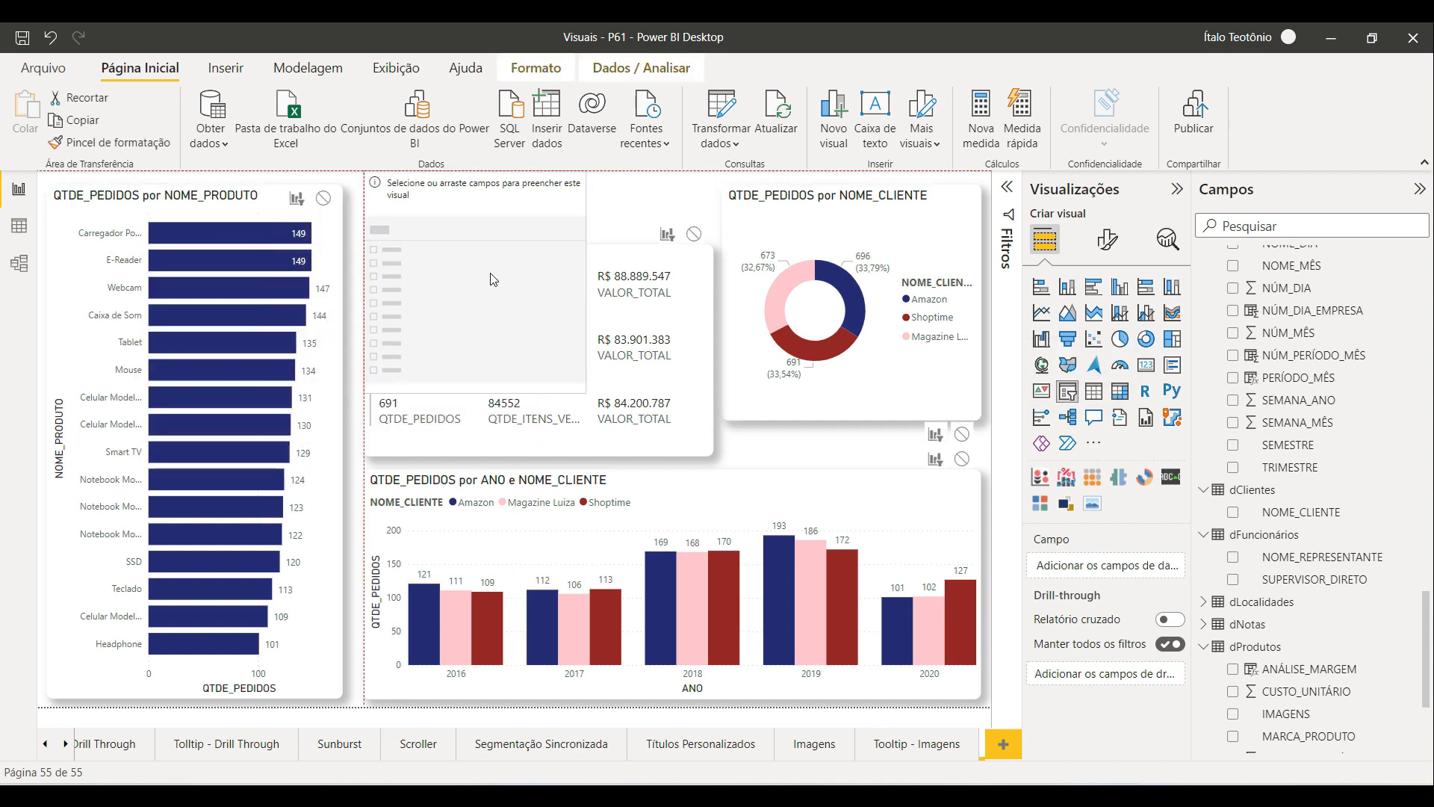
drag(480, 392, 504, 236)
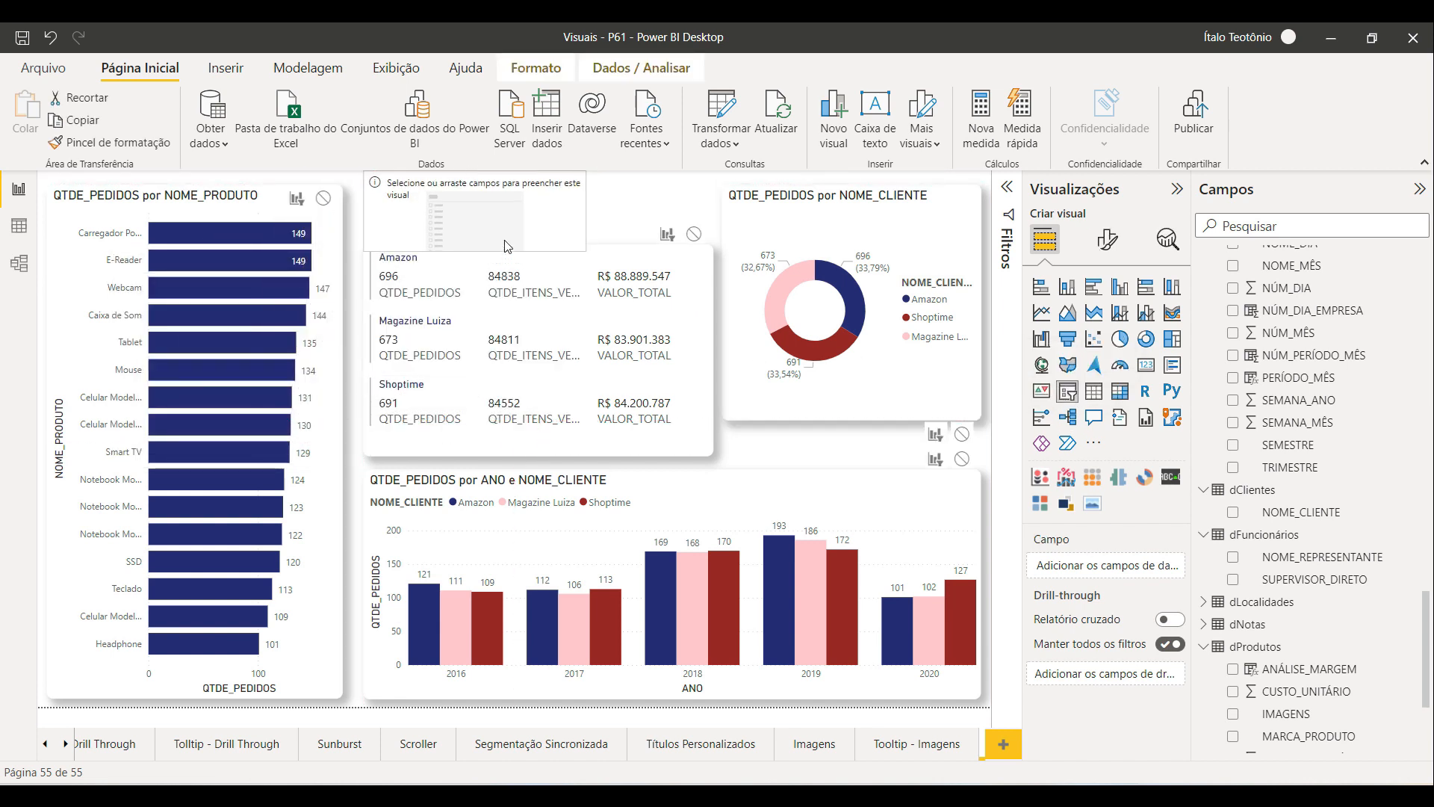
drag(587, 208, 722, 209)
drag(1318, 579, 1106, 566)
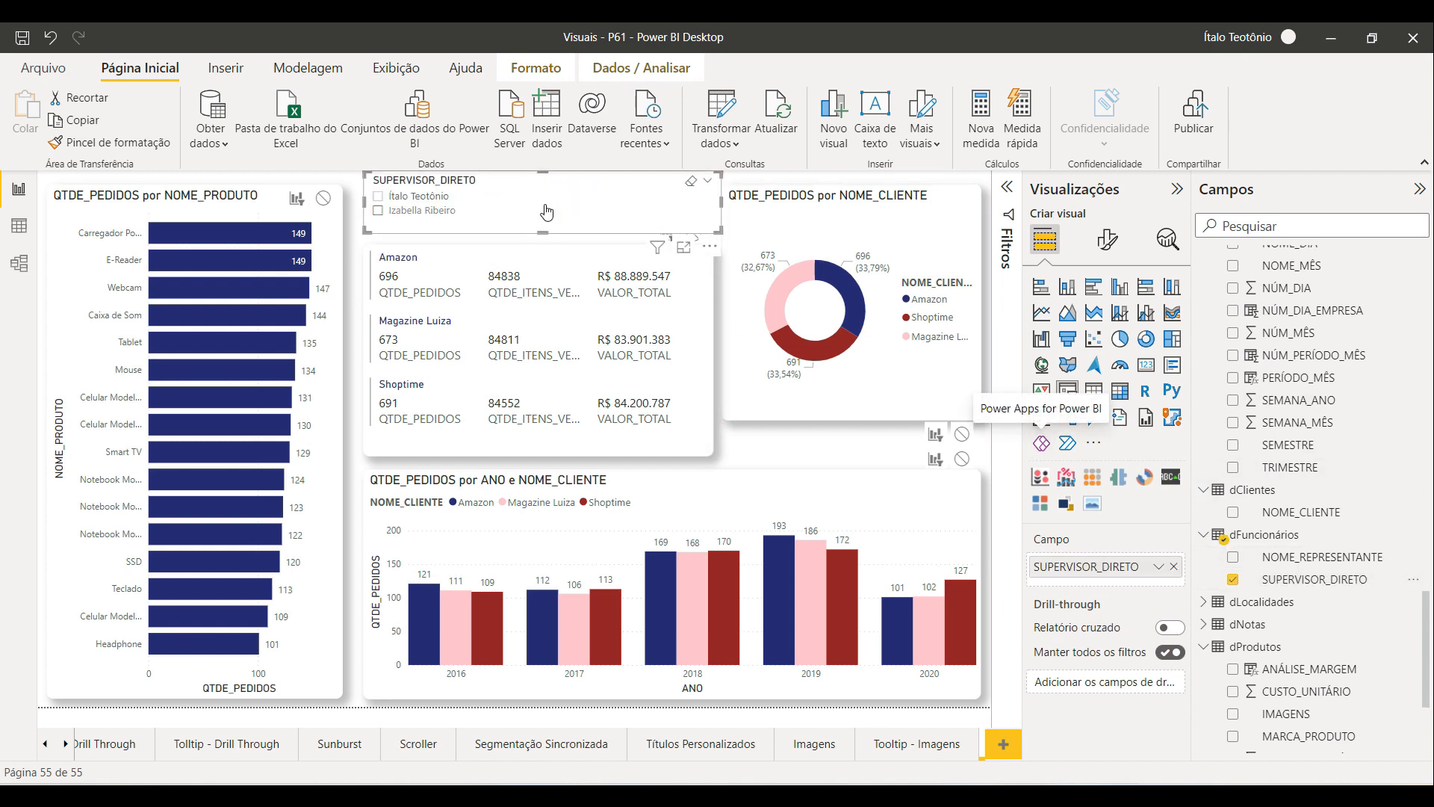
Step: Set the slicer's orientation to Horizontal in its slicer settings
click(1107, 239)
click(1101, 365)
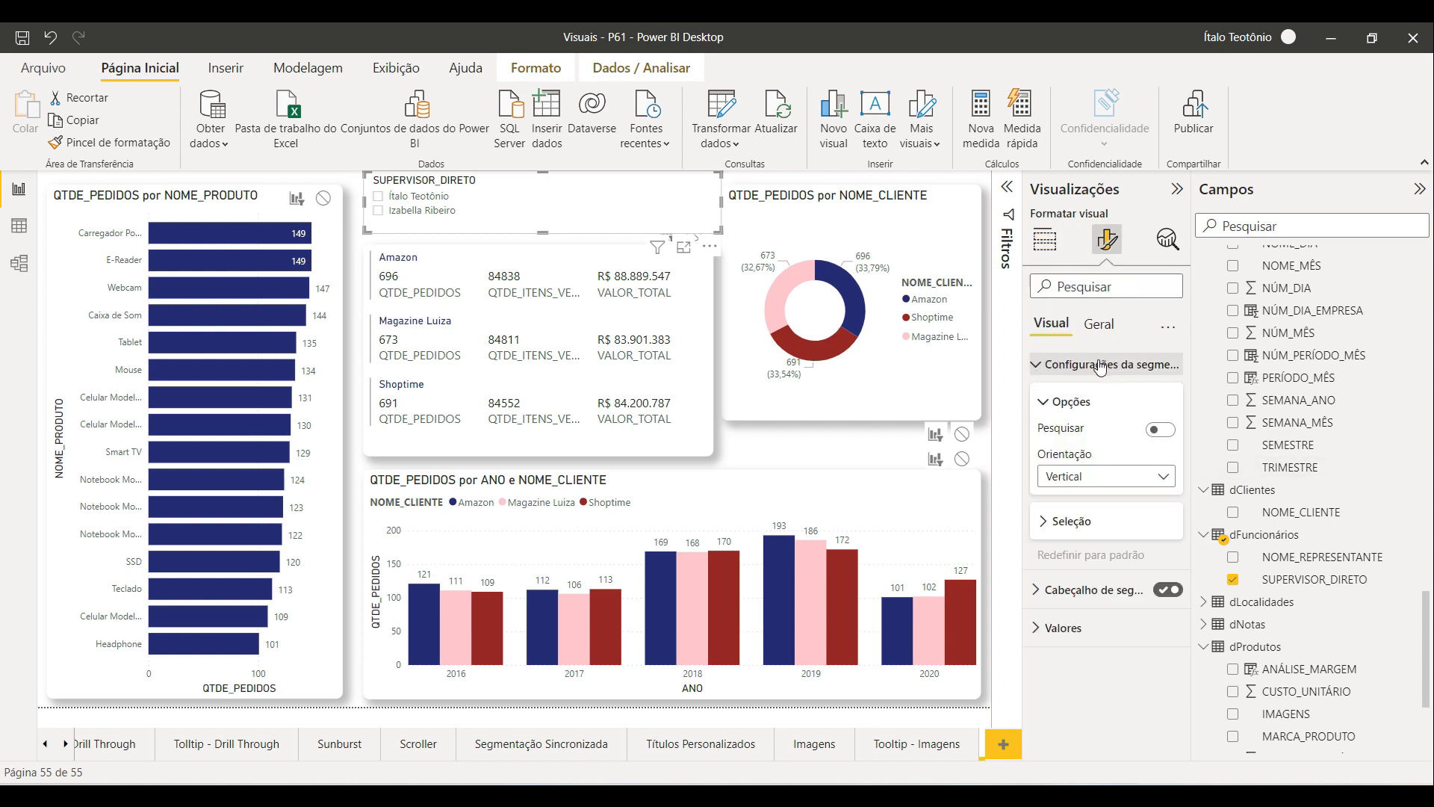
click(1124, 478)
click(1098, 523)
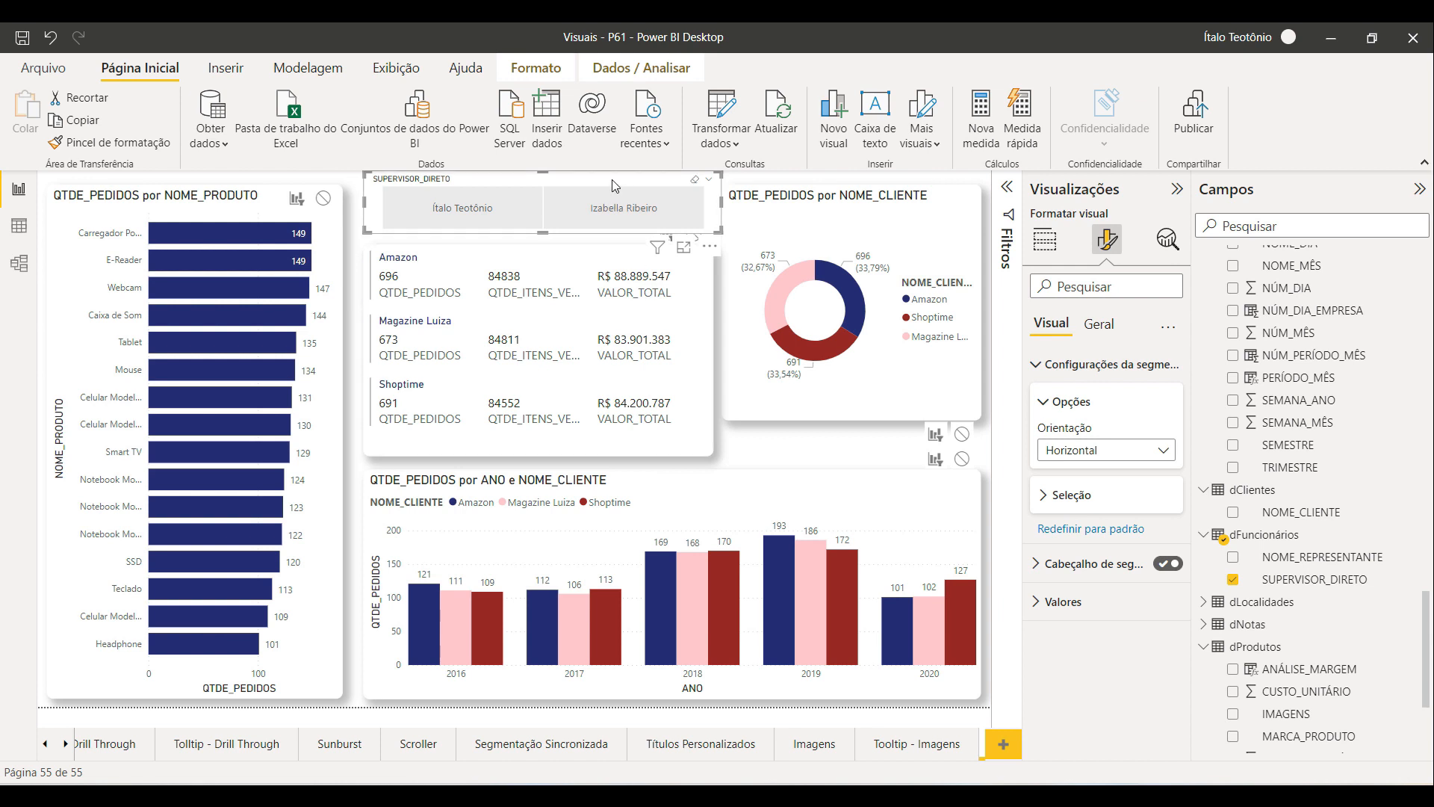
Step: Examine the filters affecting the card and select each visual in interaction editing to review its settings
click(657, 247)
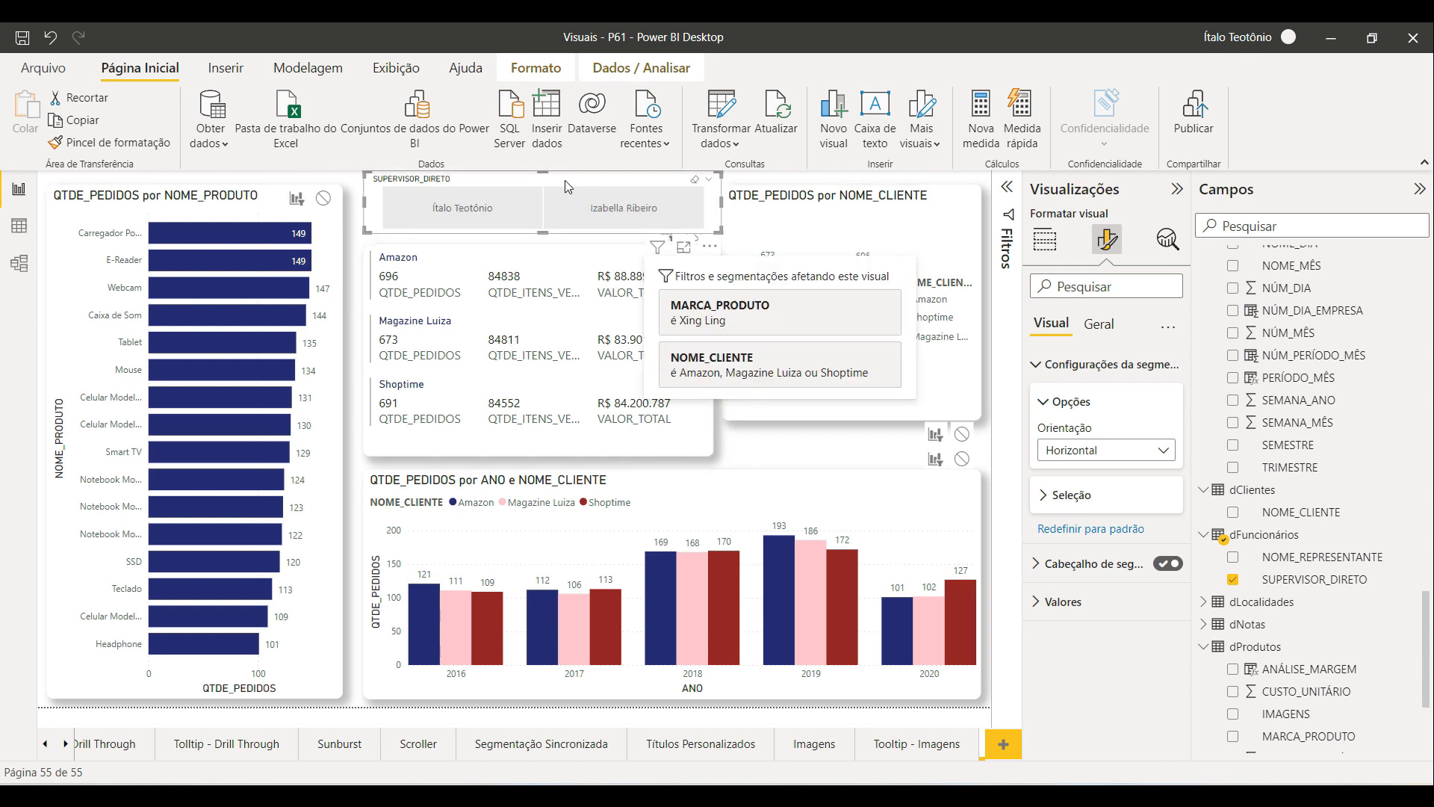
click(535, 67)
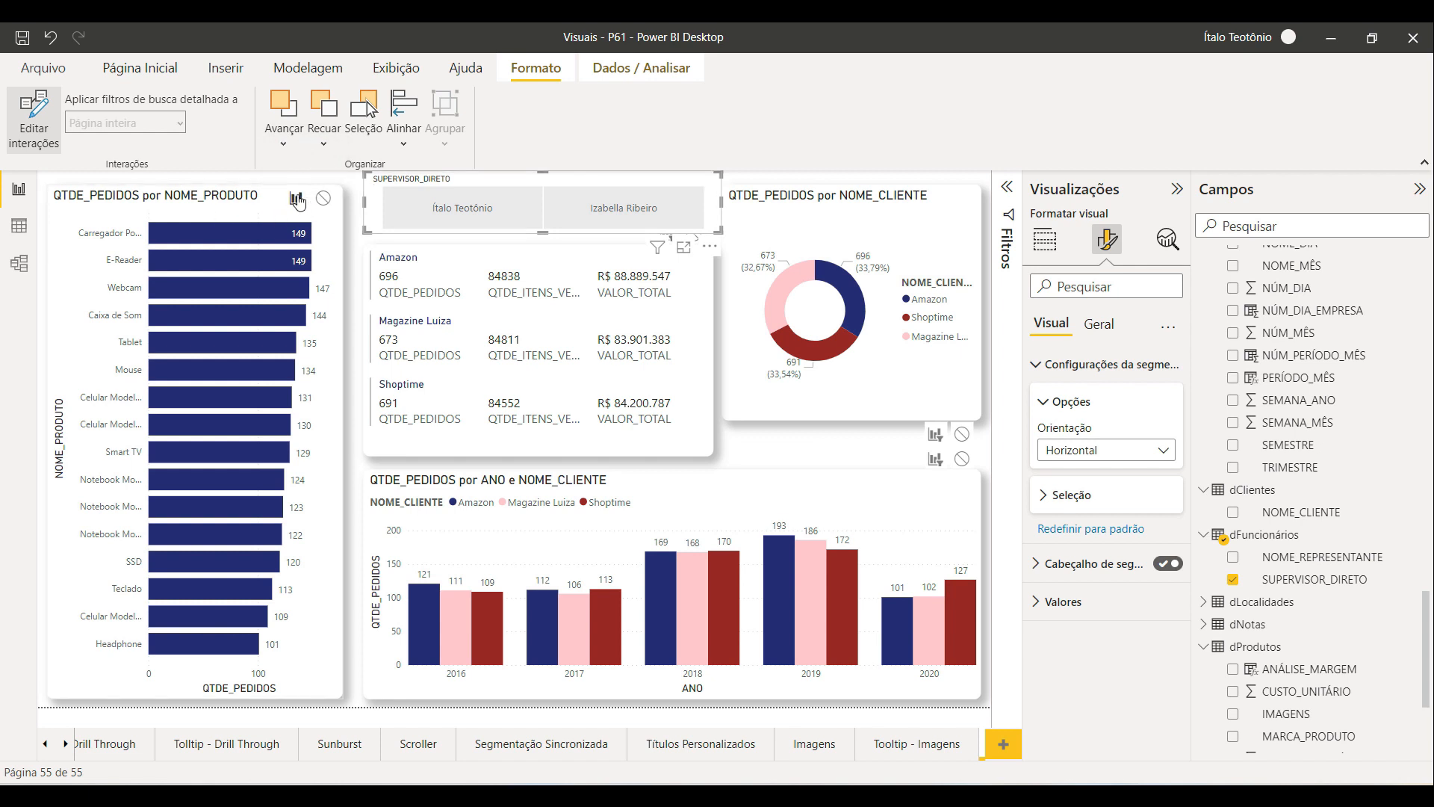
click(831, 239)
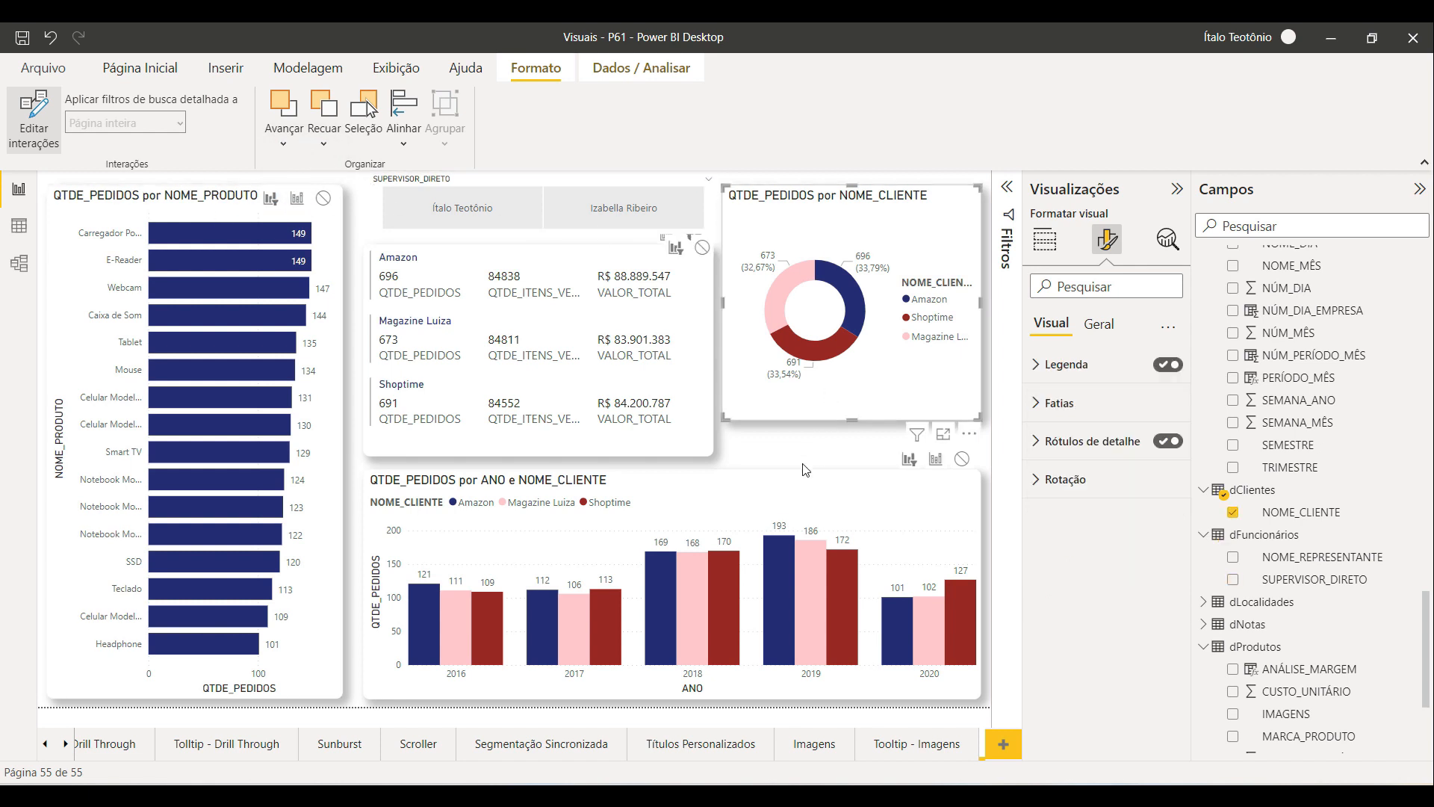
click(796, 490)
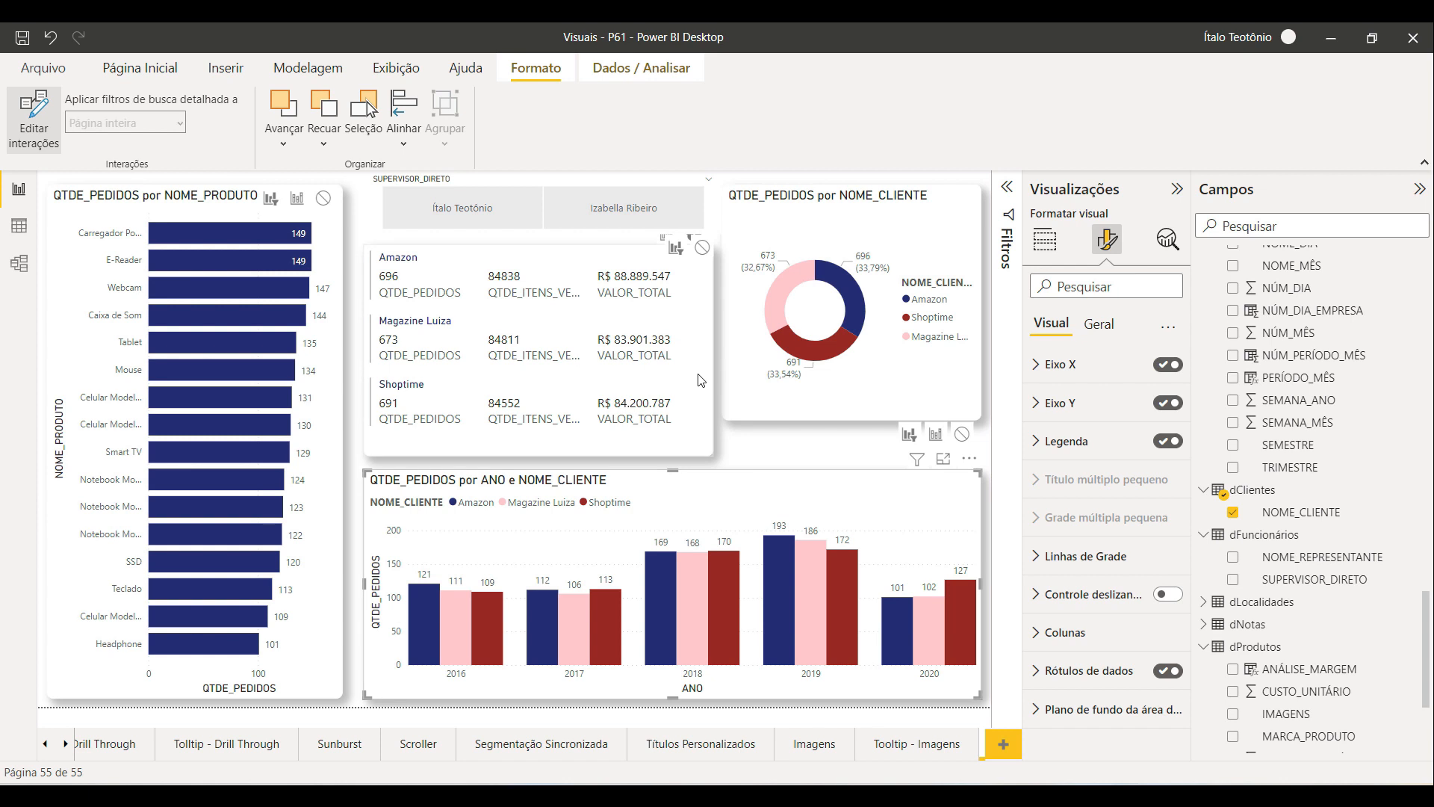
click(681, 353)
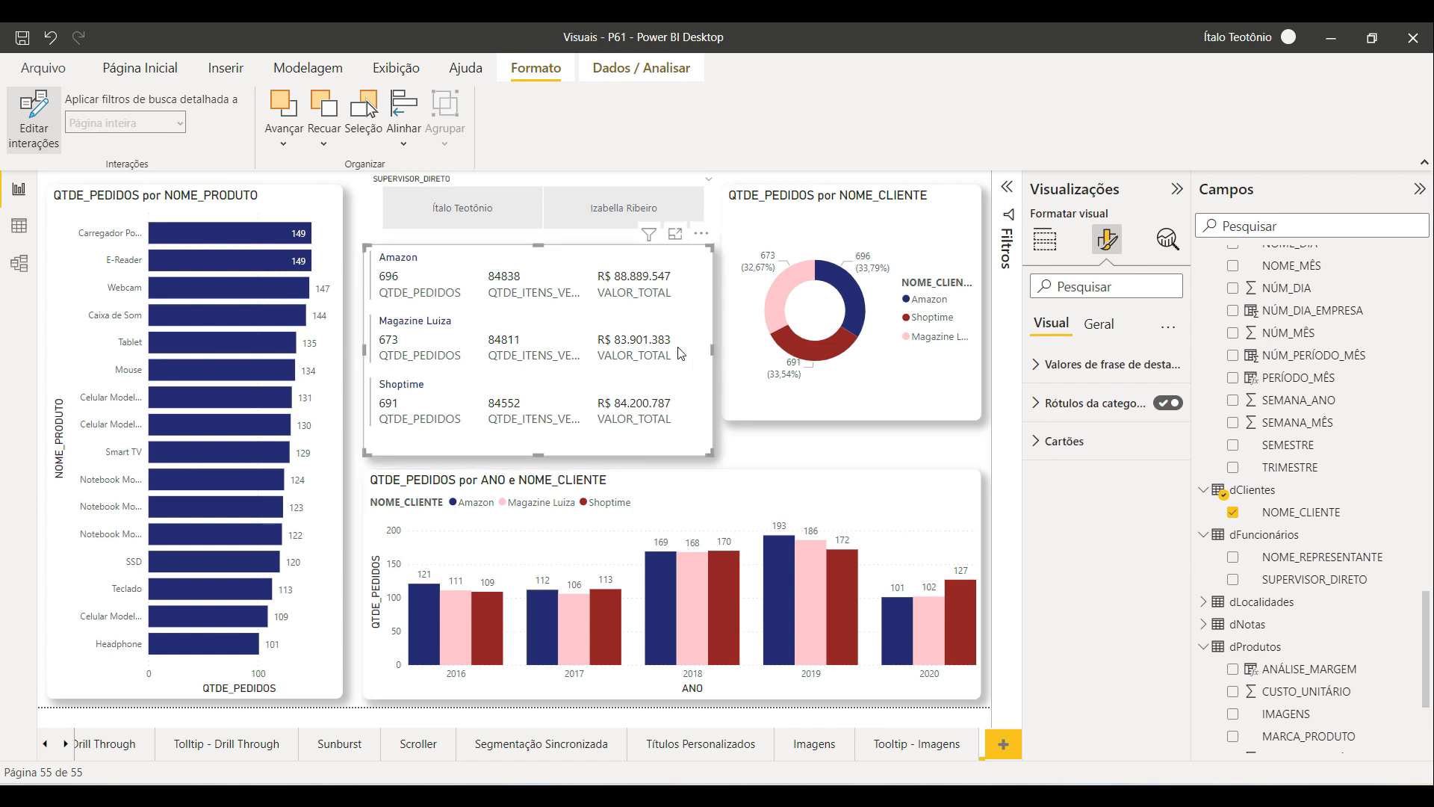
Step: Move the supervisor slicer beside the card and try selecting each of the two supervisors in turn
click(530, 180)
drag(454, 193, 909, 418)
click(693, 236)
drag(774, 400, 727, 216)
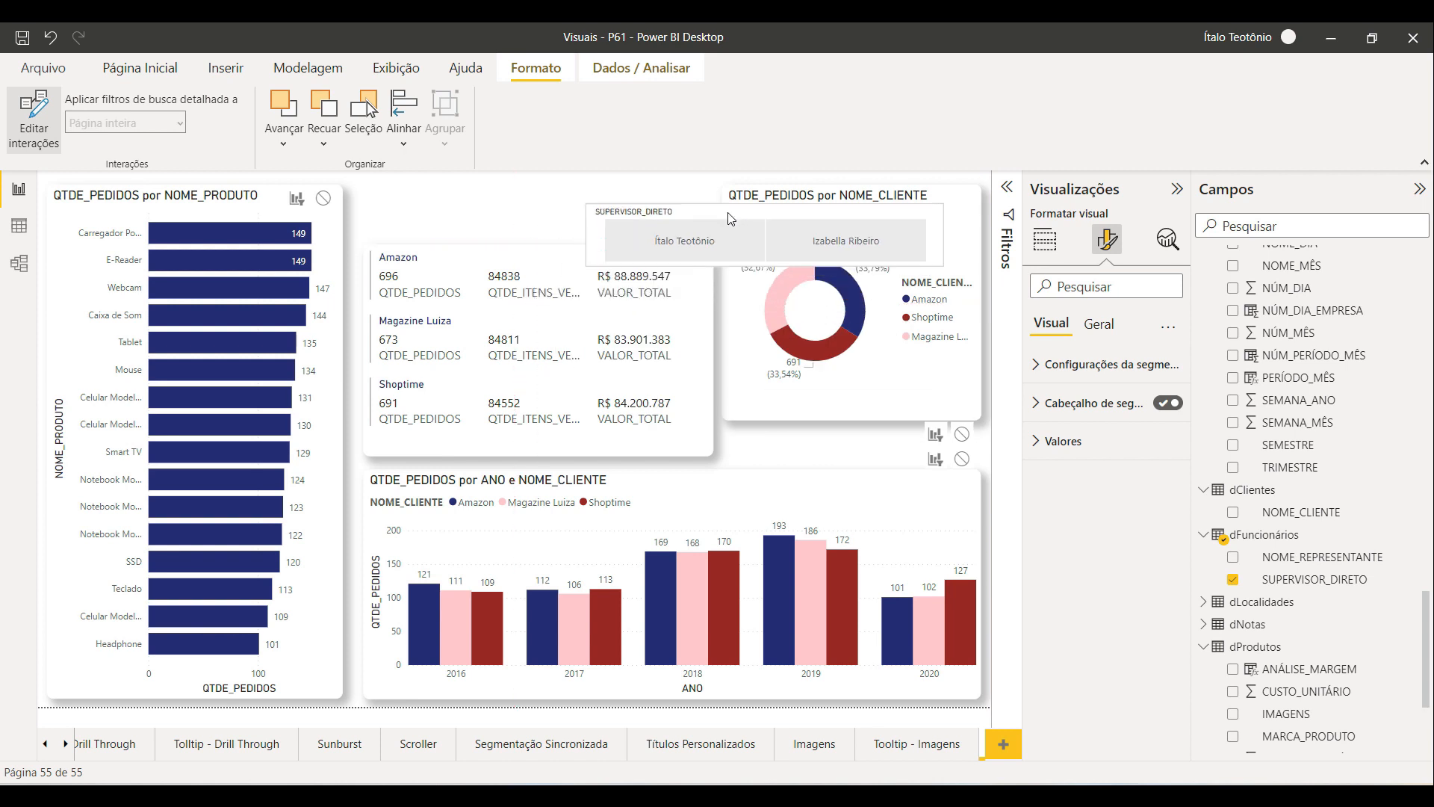
click(696, 239)
click(831, 240)
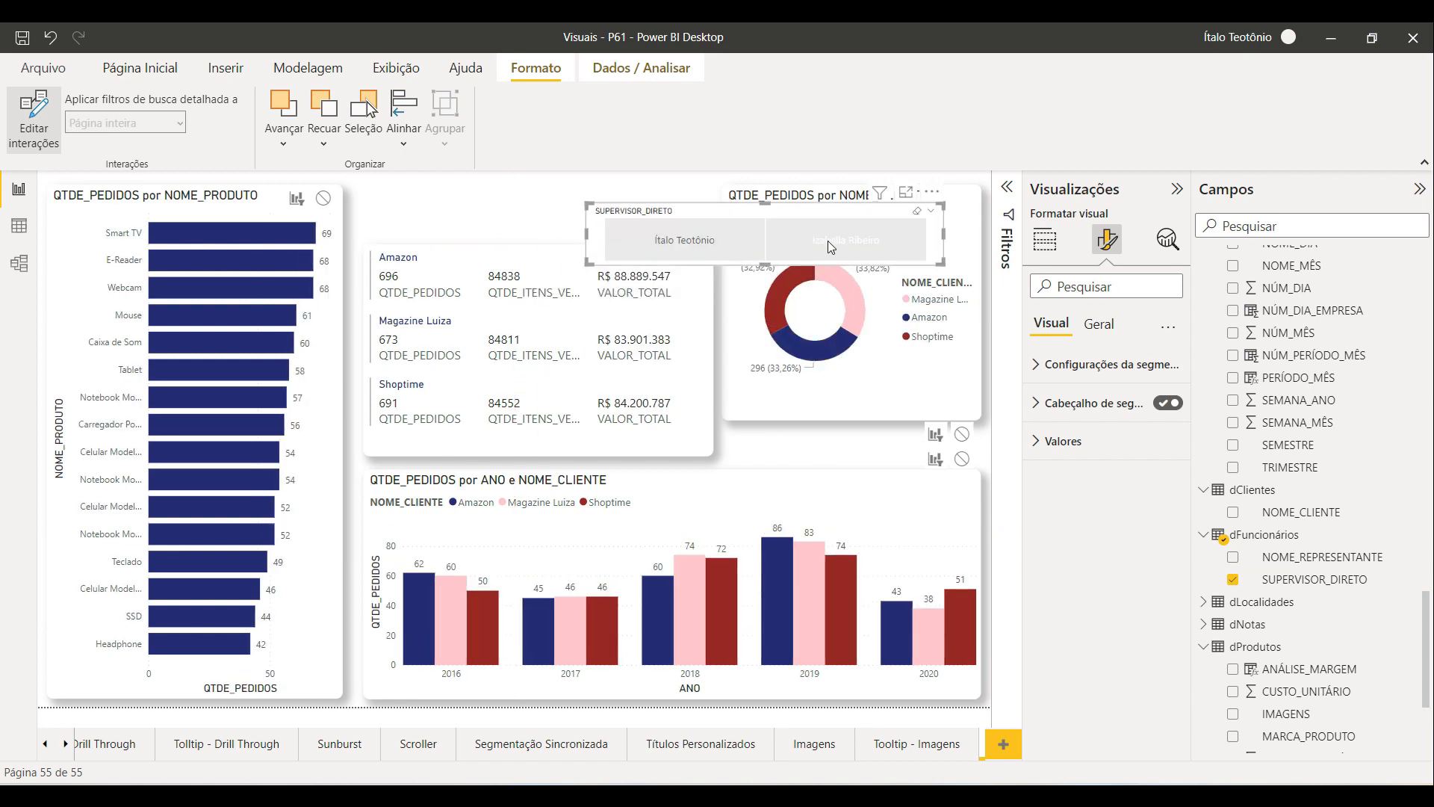
click(686, 247)
click(823, 237)
click(709, 236)
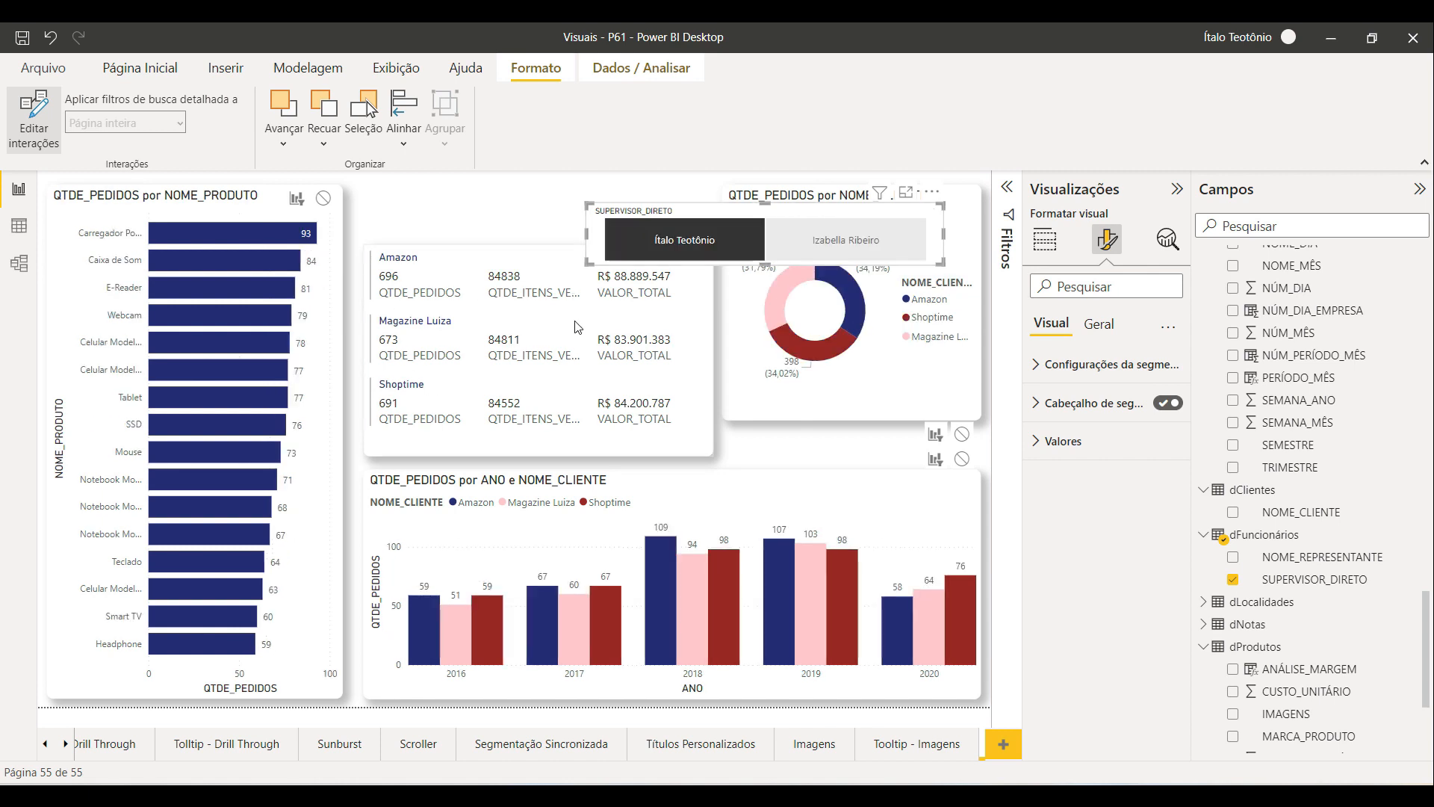
Step: Place the slicer next to the card, set the multi-row card to be filtered by the slicer, and exit interaction editing
drag(732, 216, 769, 317)
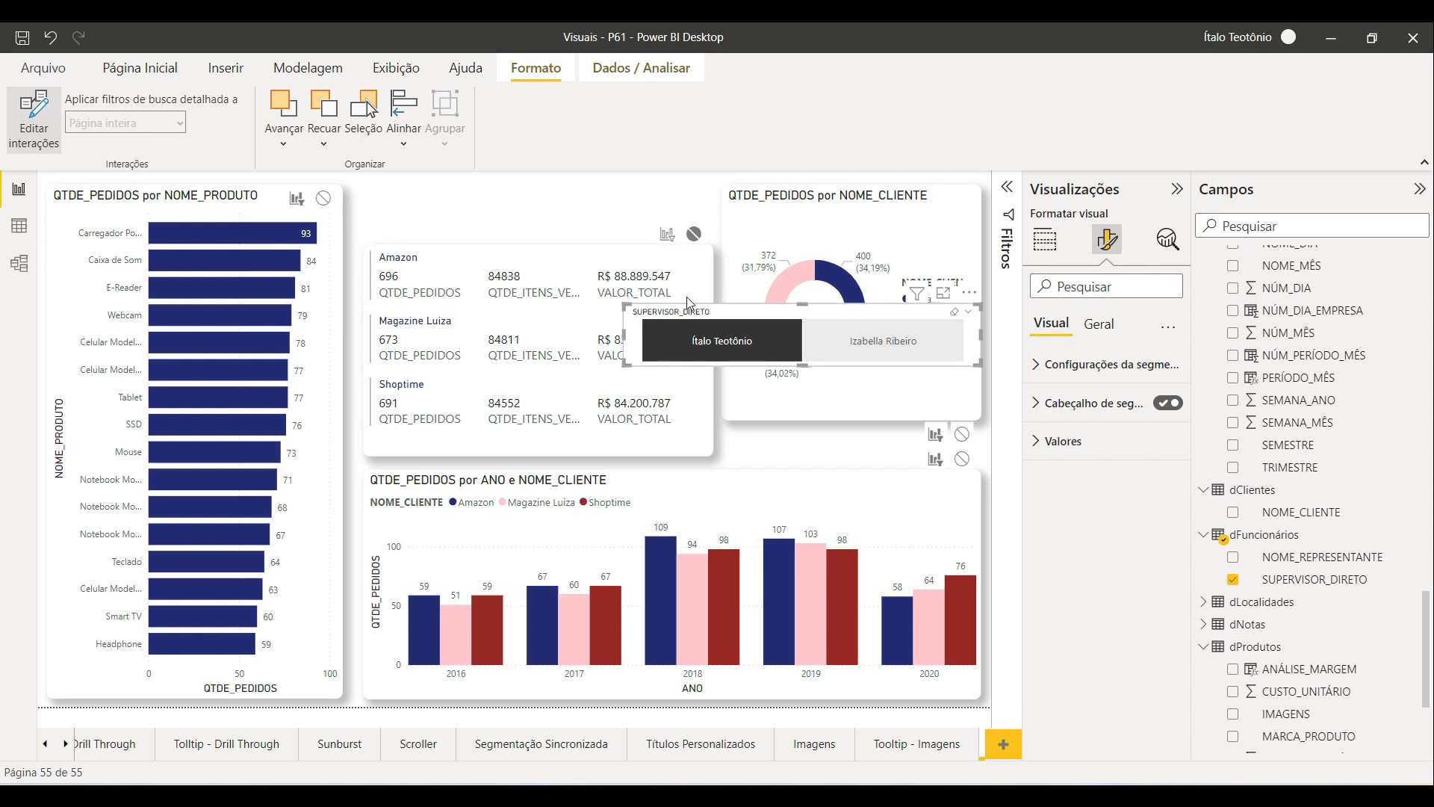
click(669, 235)
click(871, 342)
click(746, 348)
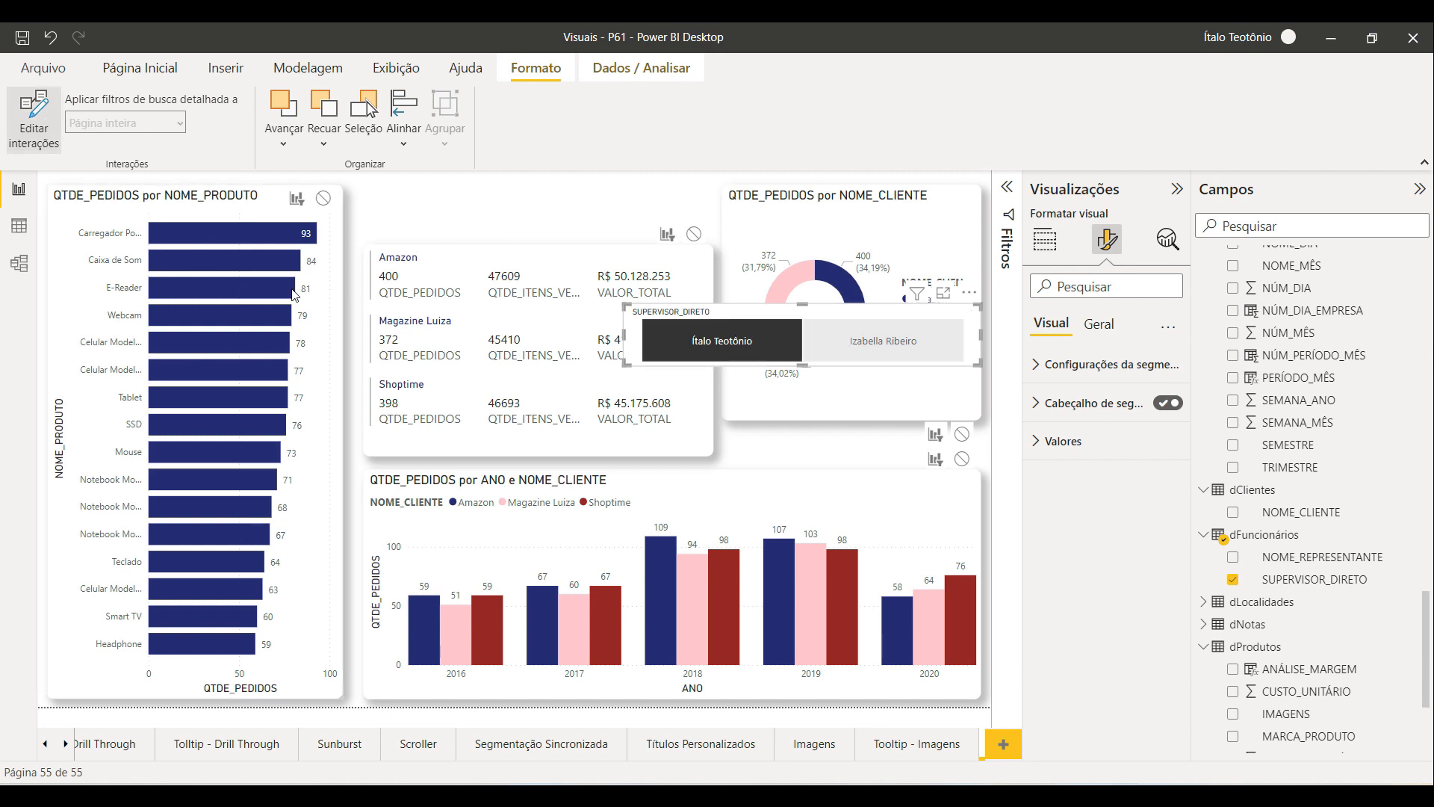
click(46, 125)
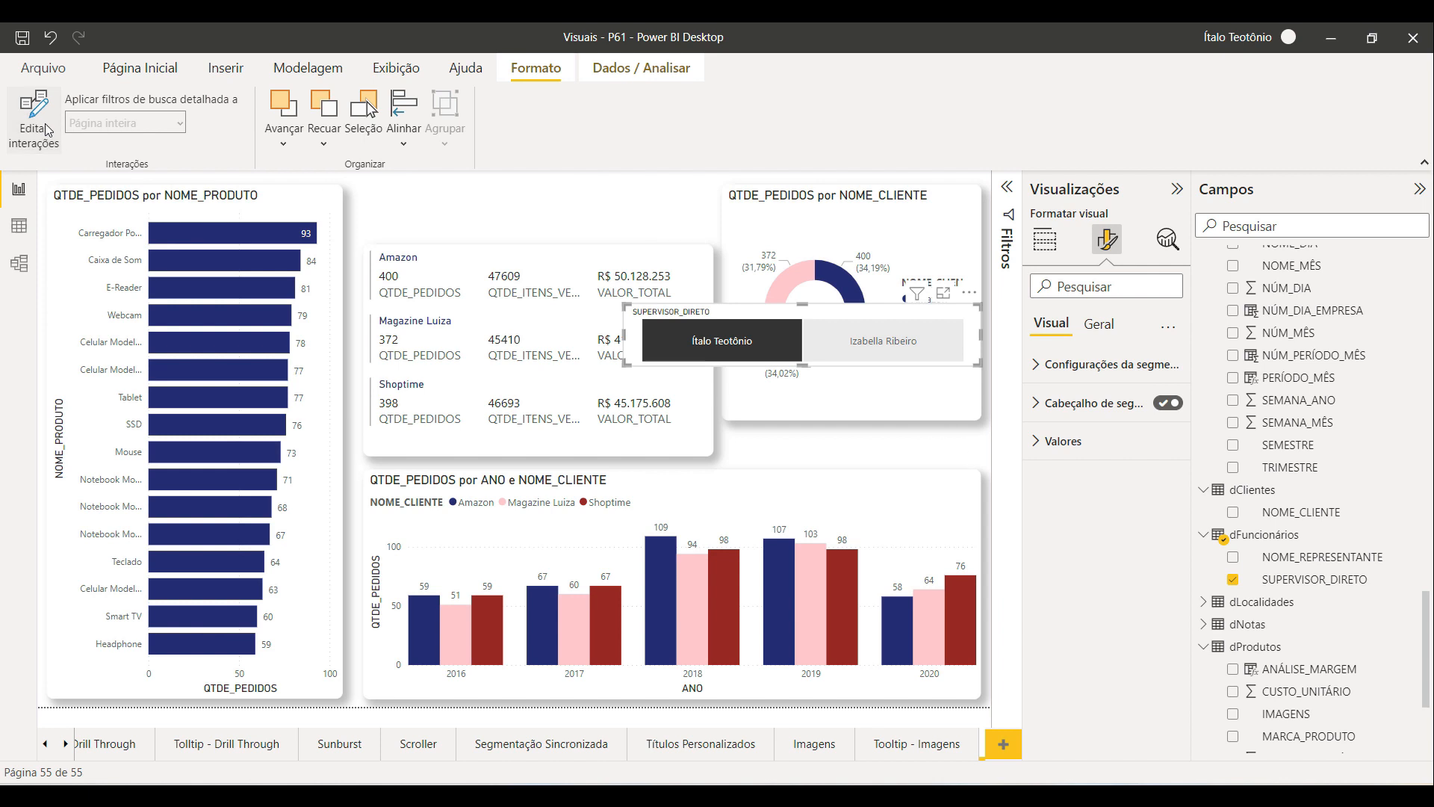
Step: Move the slicer back above the card and copy the card's formatting onto the slicer with the format painter
drag(739, 317, 478, 193)
click(711, 311)
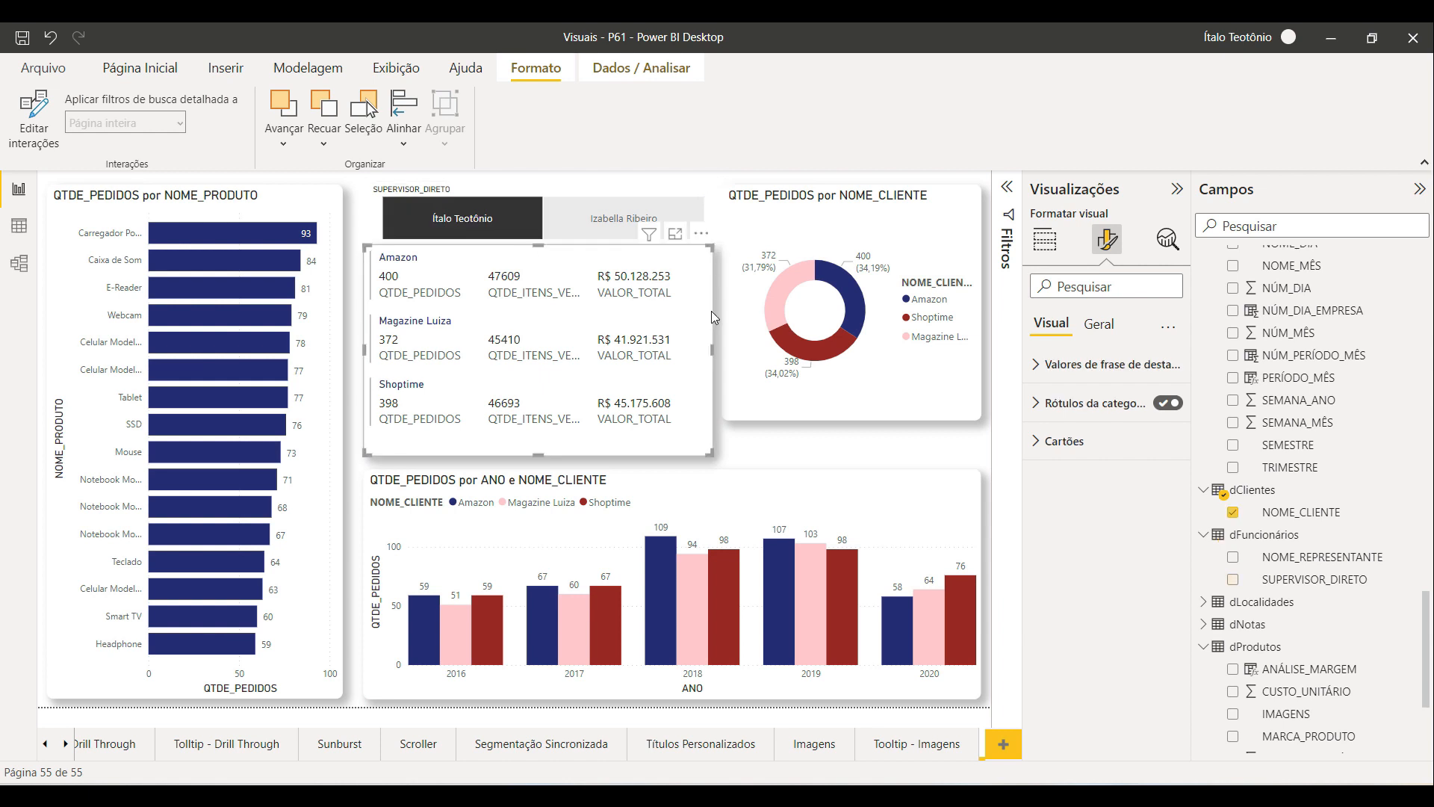
click(124, 72)
click(108, 142)
click(465, 191)
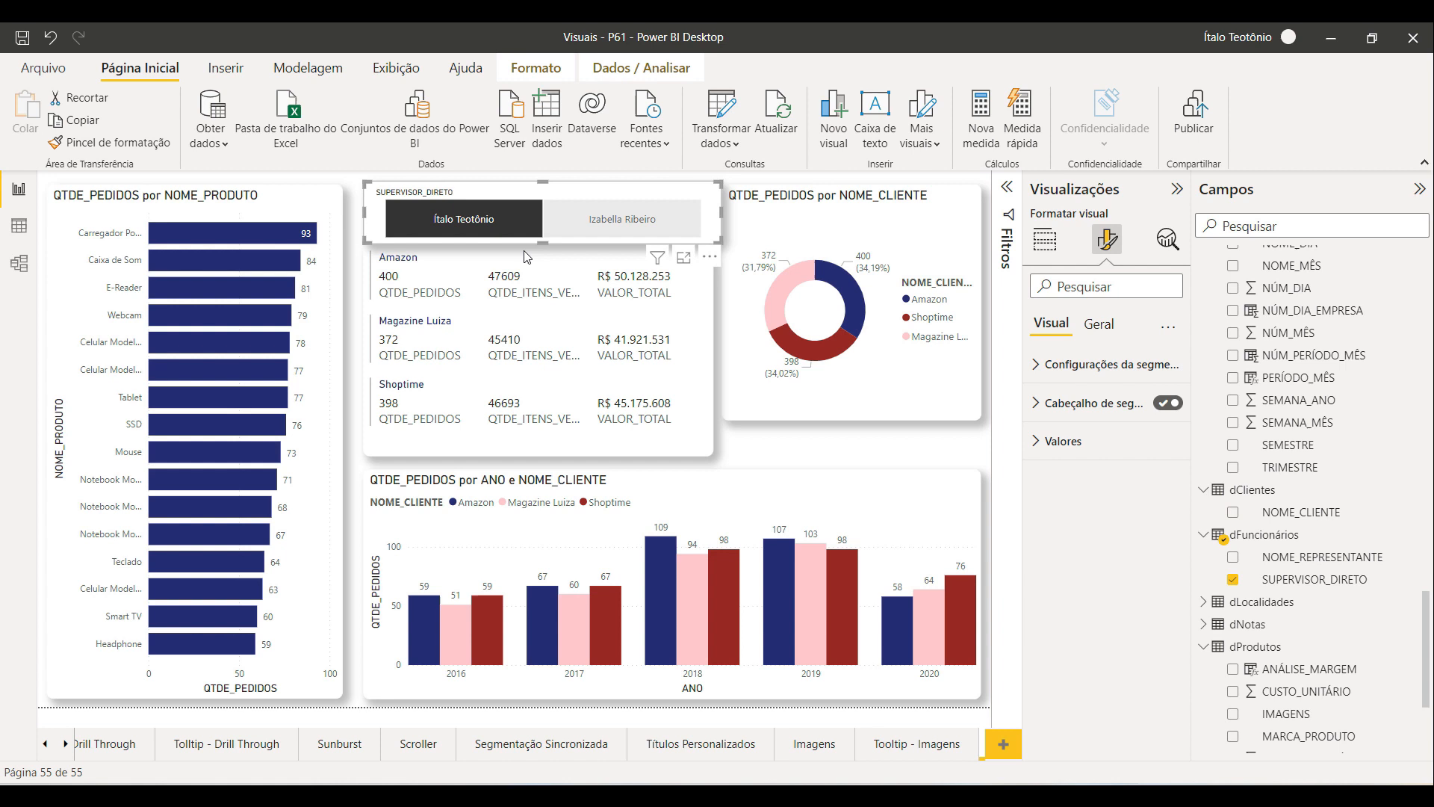
Step: Resize the slicer, the multi-row card and the donut chart so their edges line up across the page
click(700, 362)
drag(539, 244, 543, 251)
drag(808, 407, 854, 455)
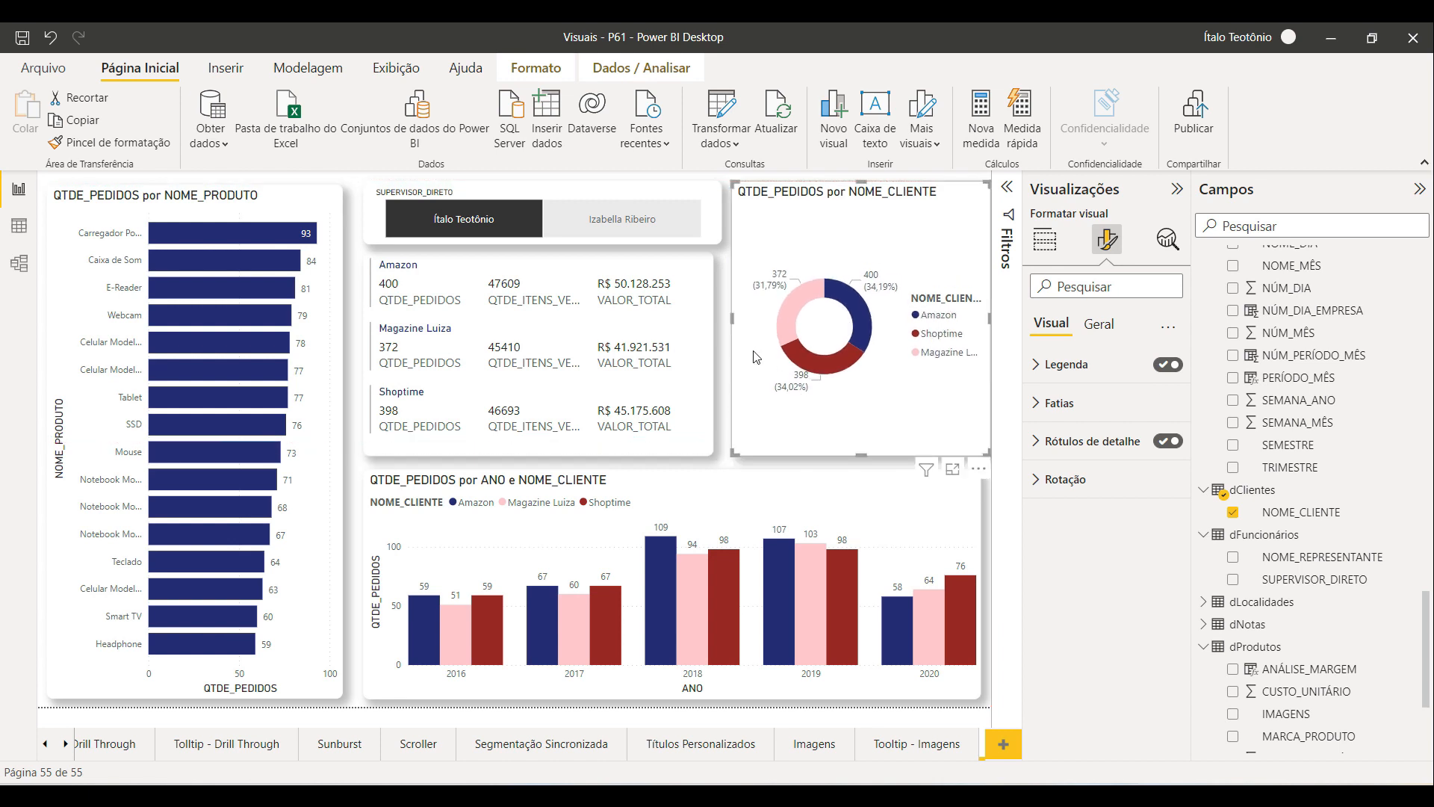
click(710, 312)
drag(710, 349, 722, 352)
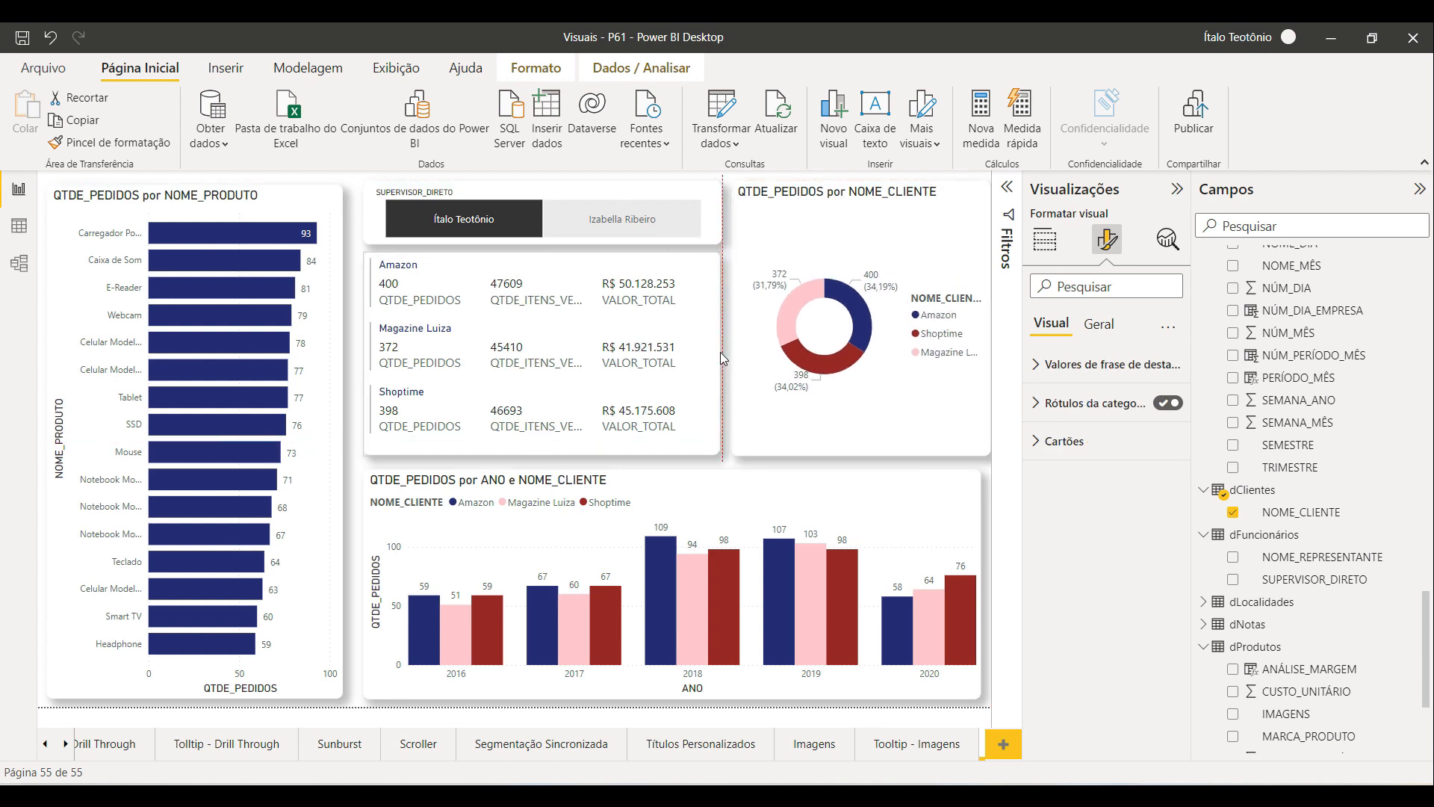
click(351, 231)
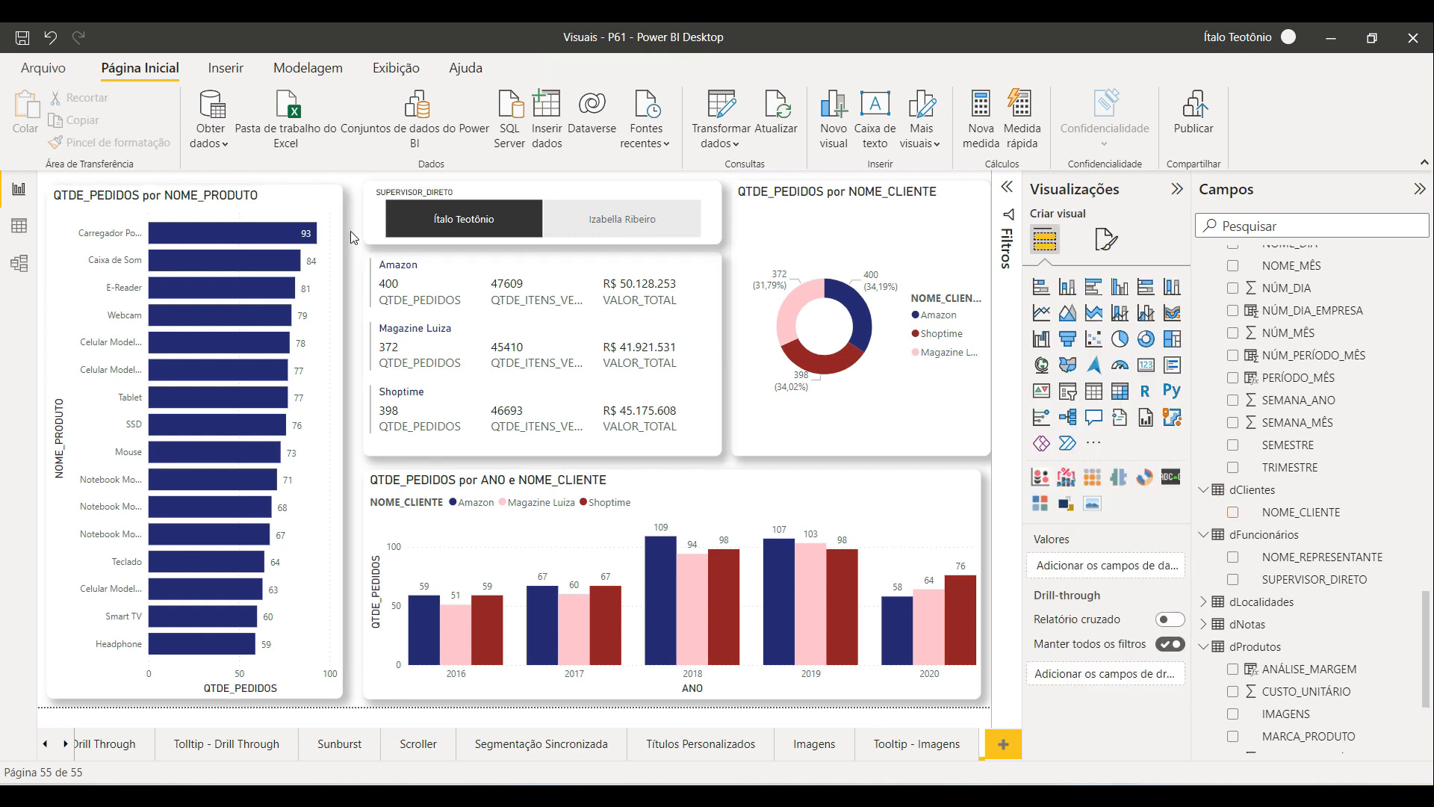
click(772, 443)
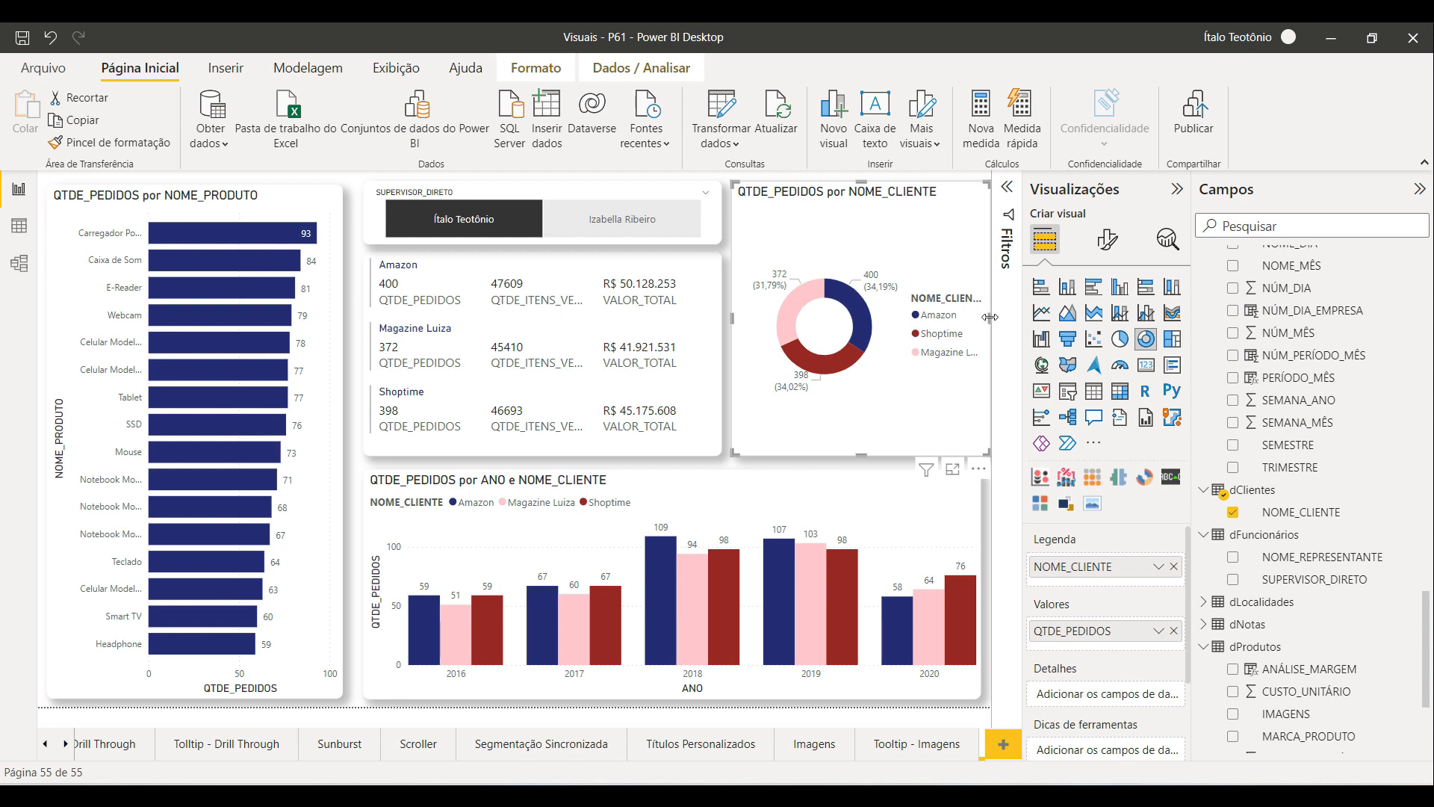
drag(984, 323, 975, 326)
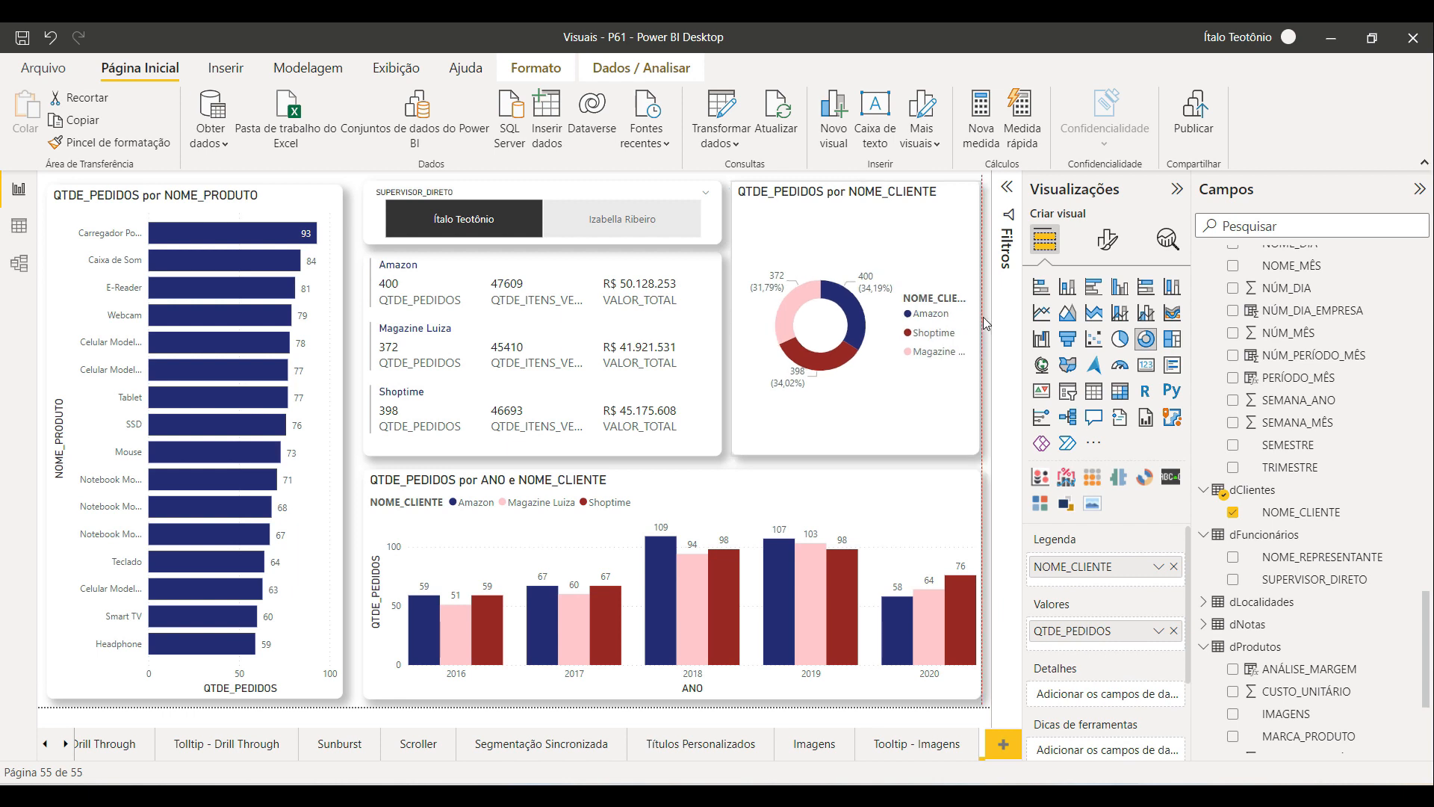
click(984, 370)
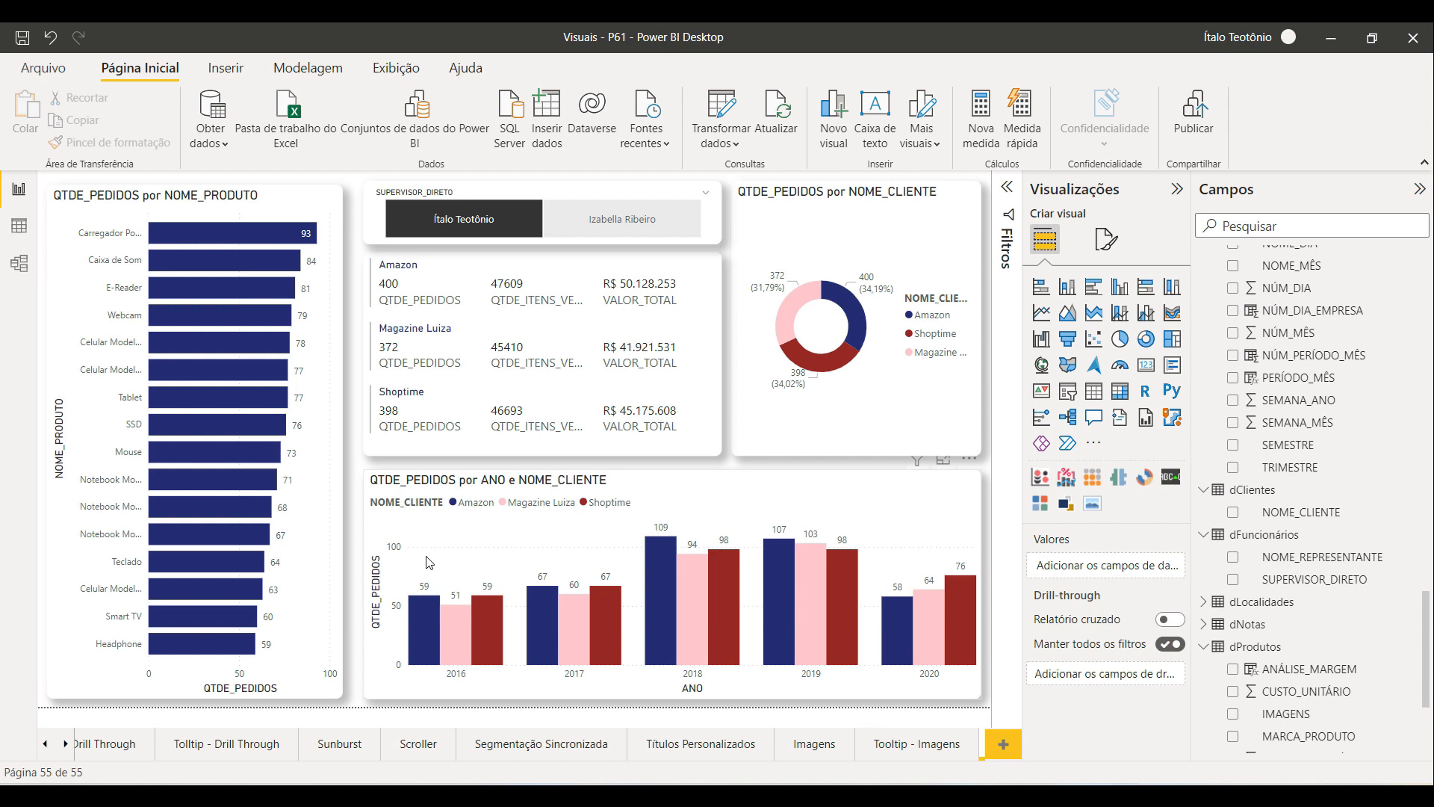
Step: Toggle the supervisor slicer and select several product bars to check how the other visuals cross-filter
click(621, 219)
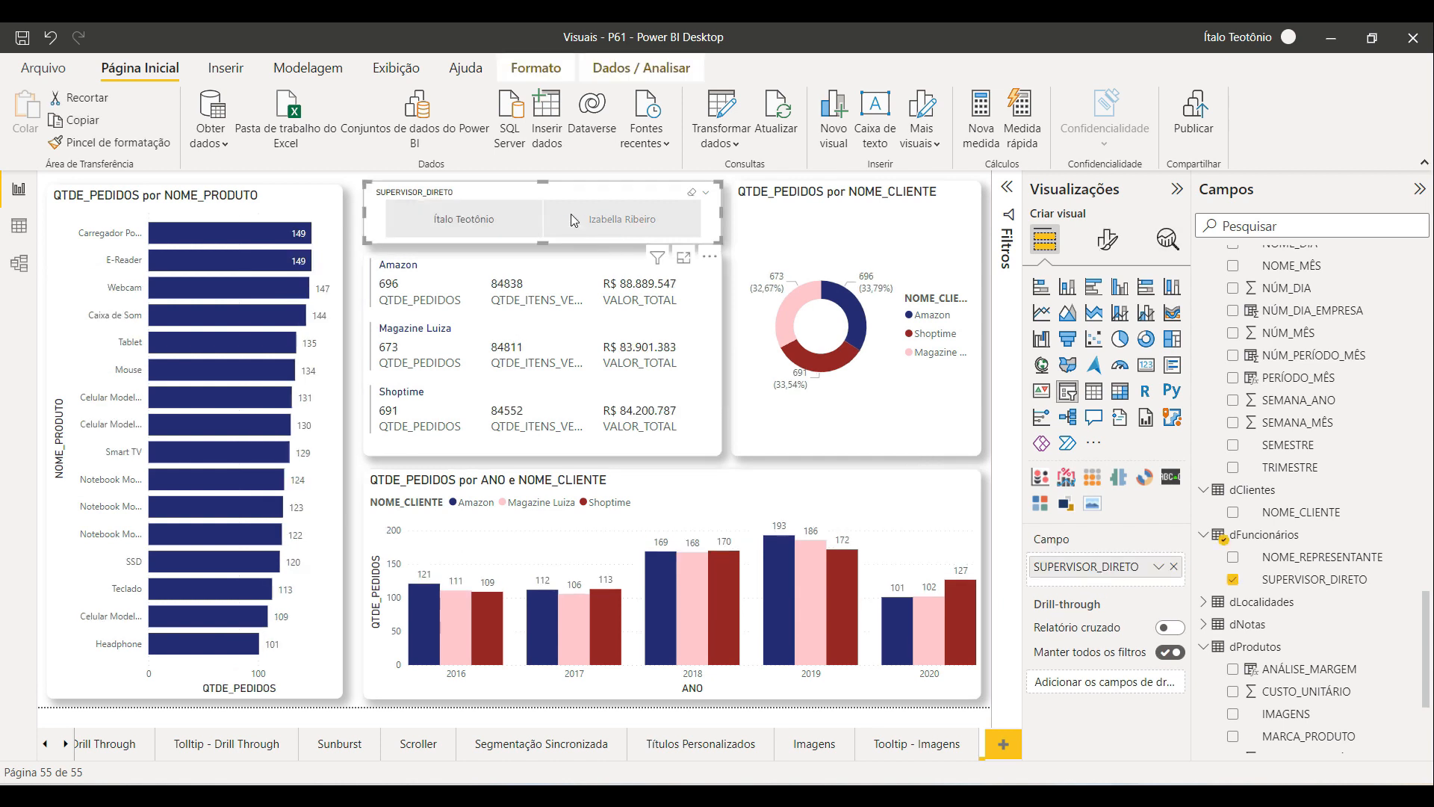
click(258, 293)
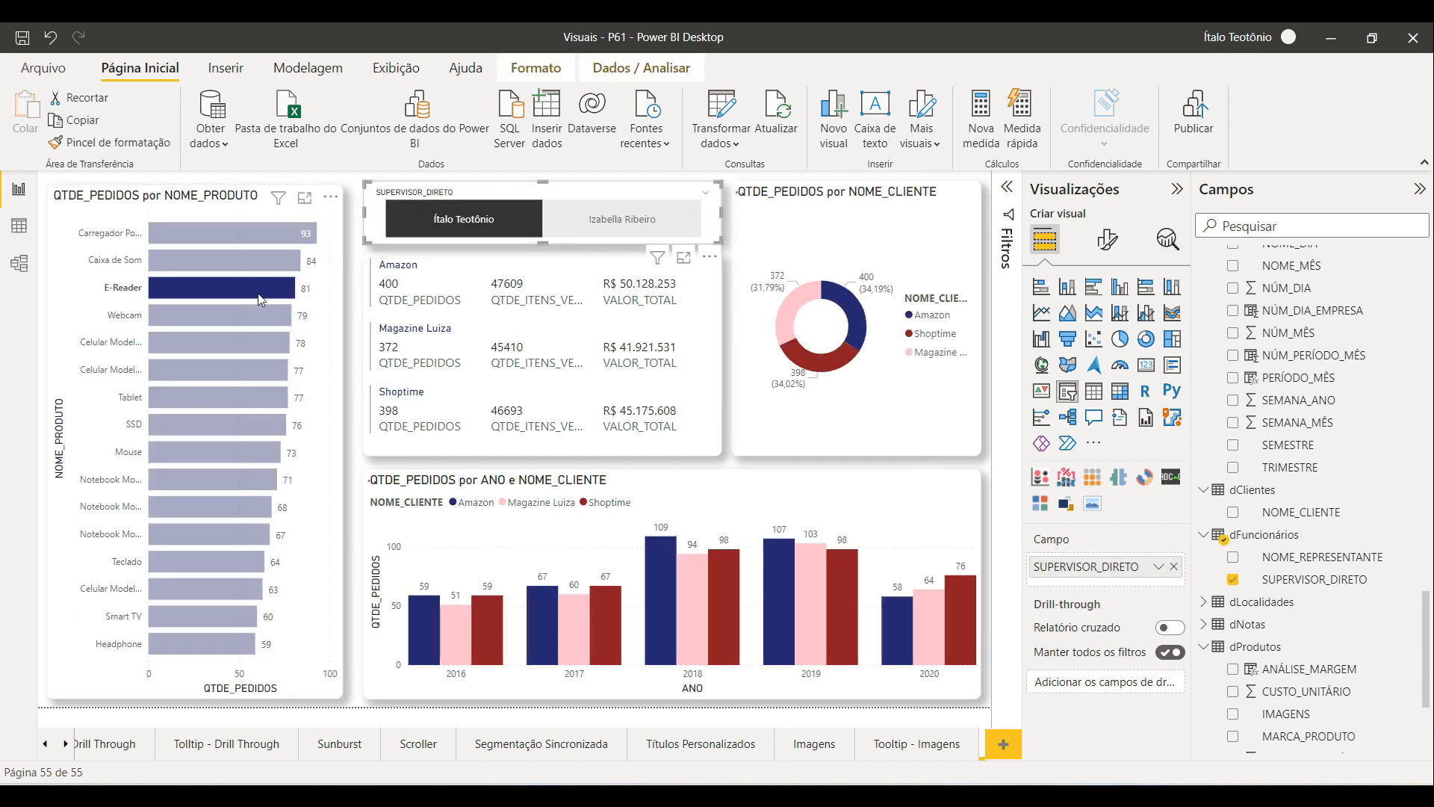
click(224, 345)
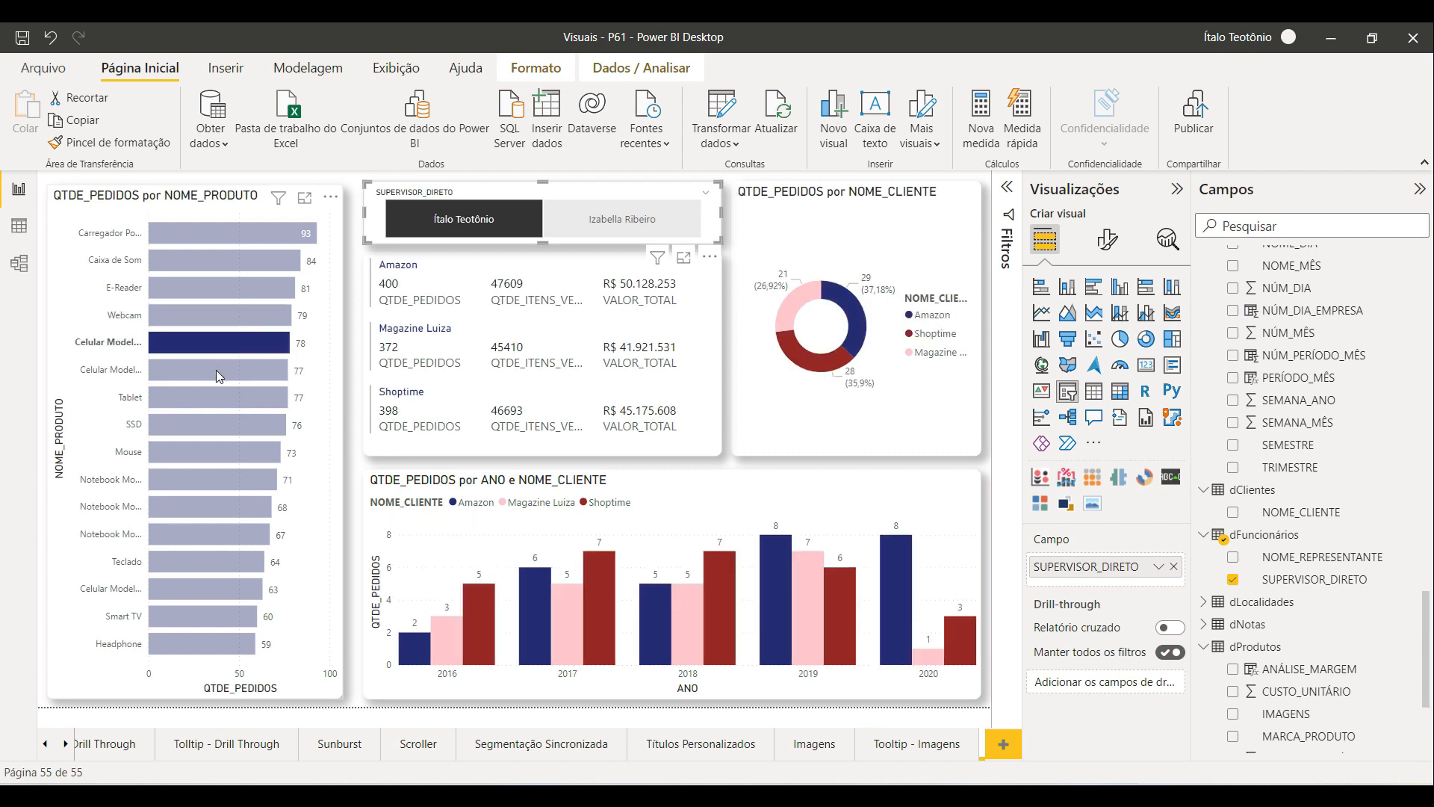
click(217, 369)
click(210, 398)
click(200, 430)
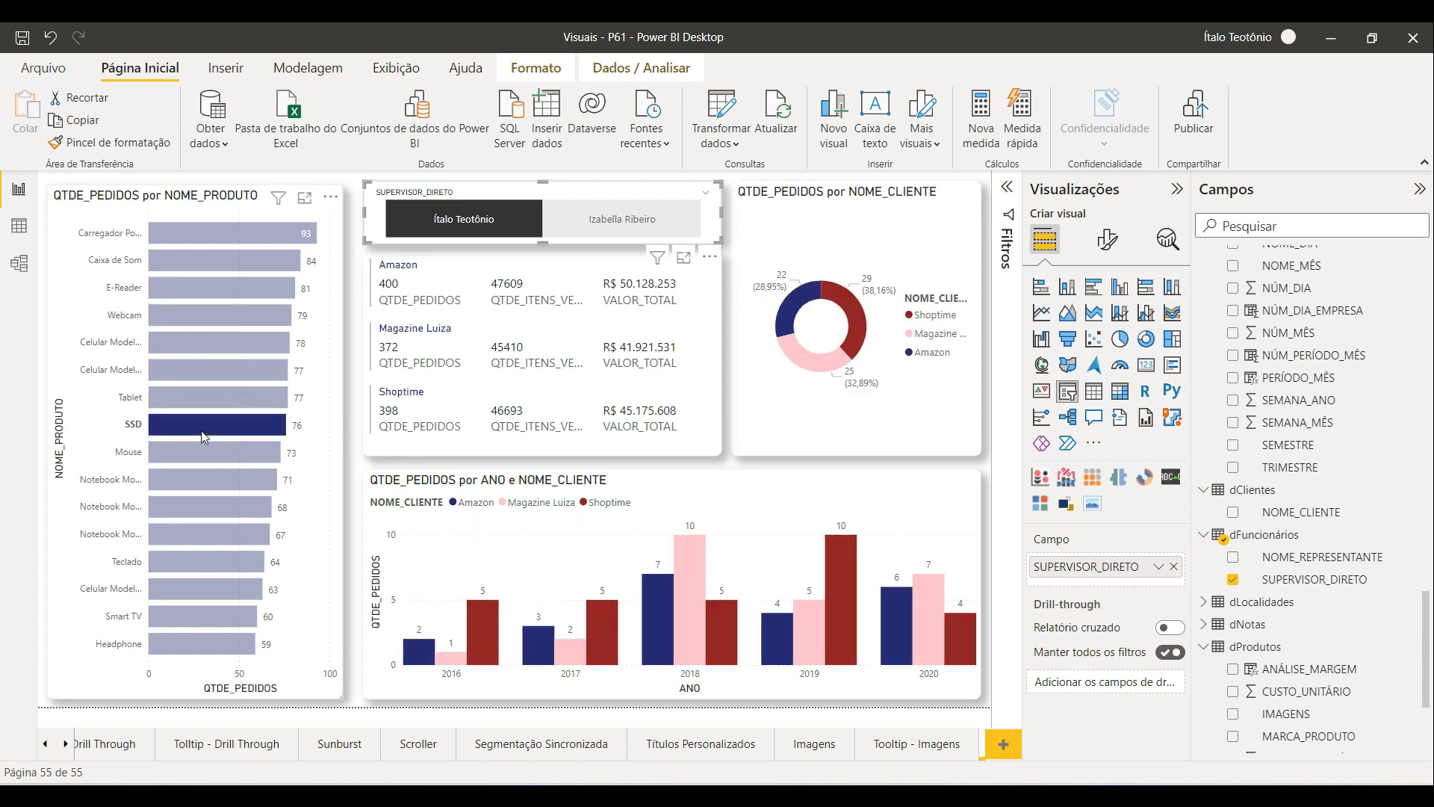
click(200, 430)
click(197, 451)
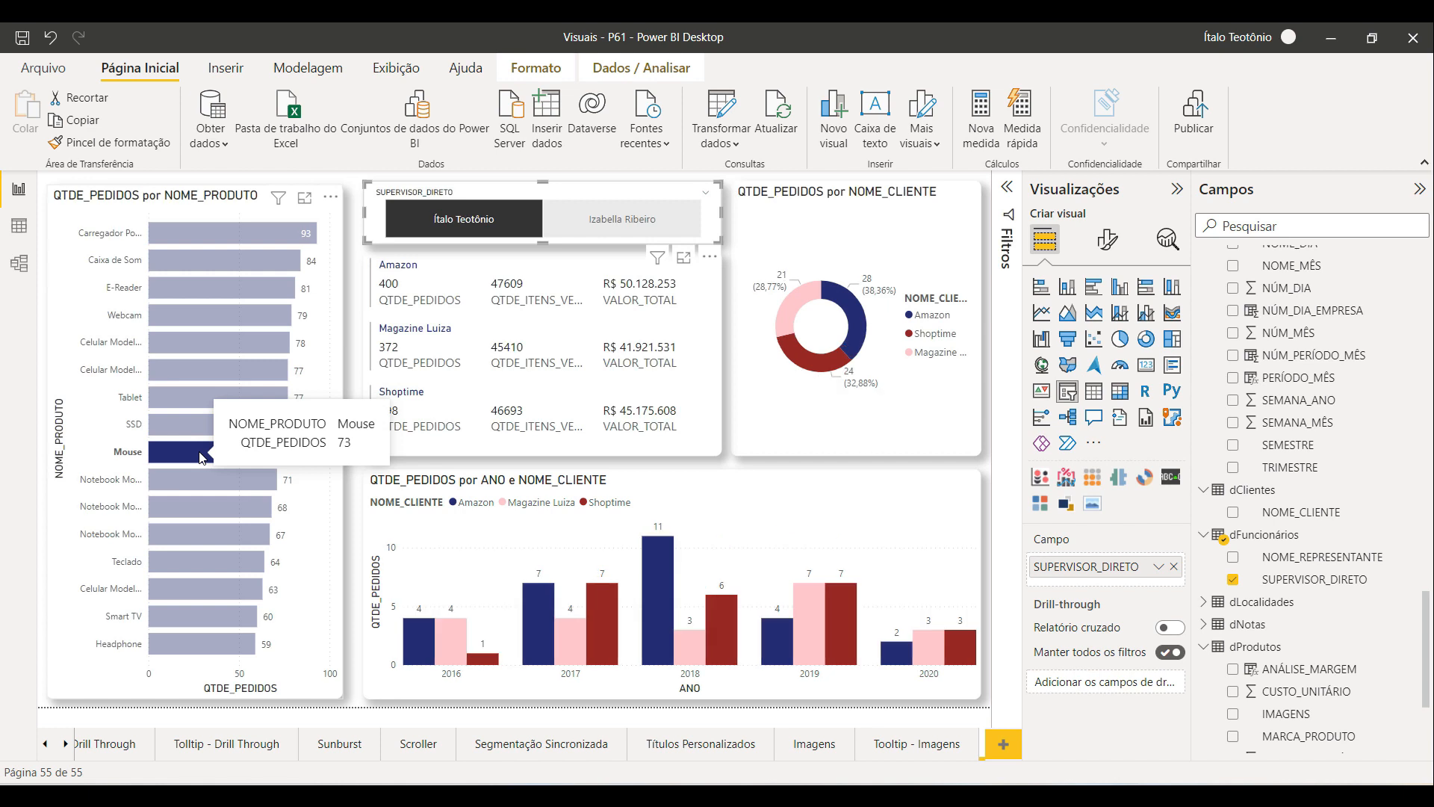
click(188, 481)
click(188, 481)
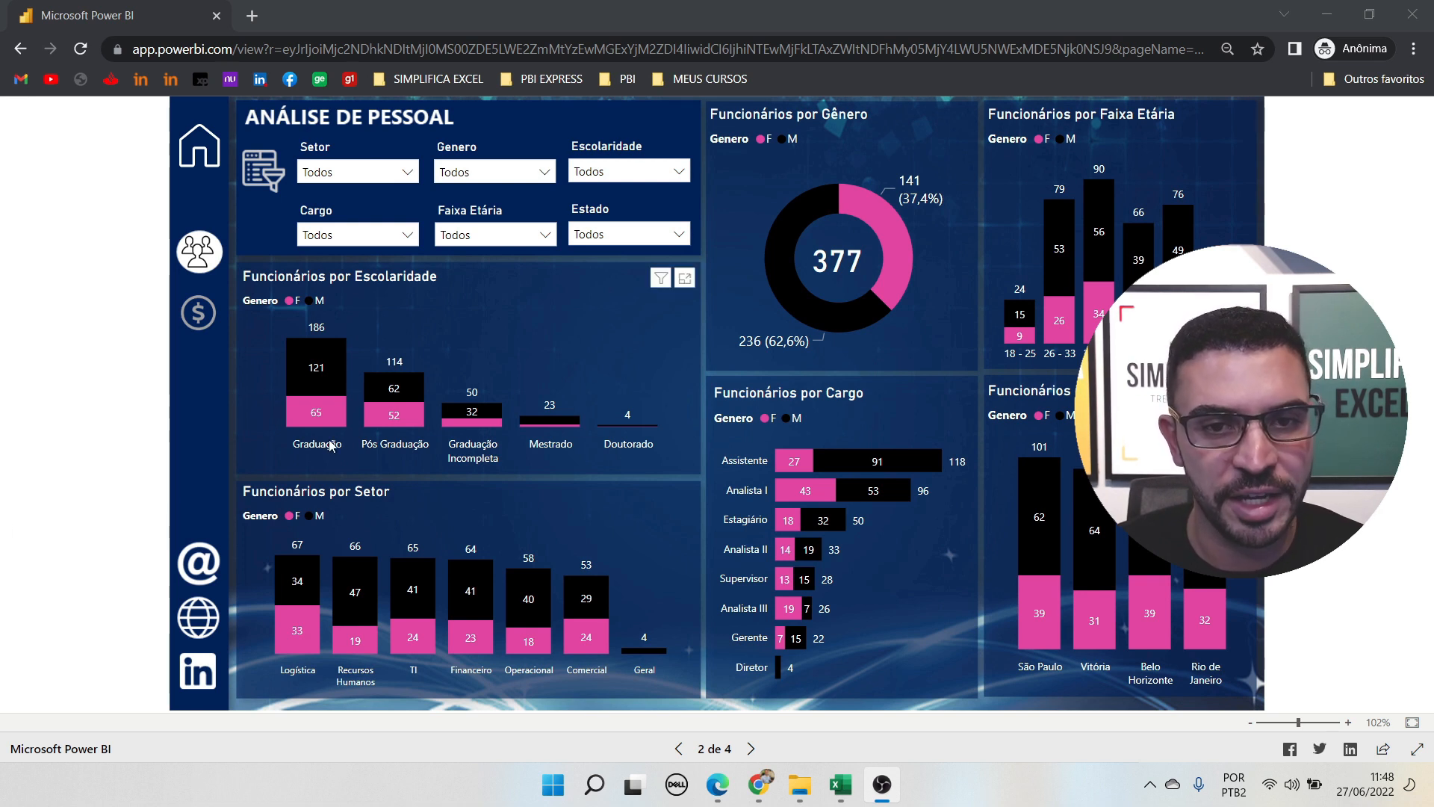
Step: Switch to the published report in the browser and browse its personnel, financial, contact and home pages
mouse_move(345, 416)
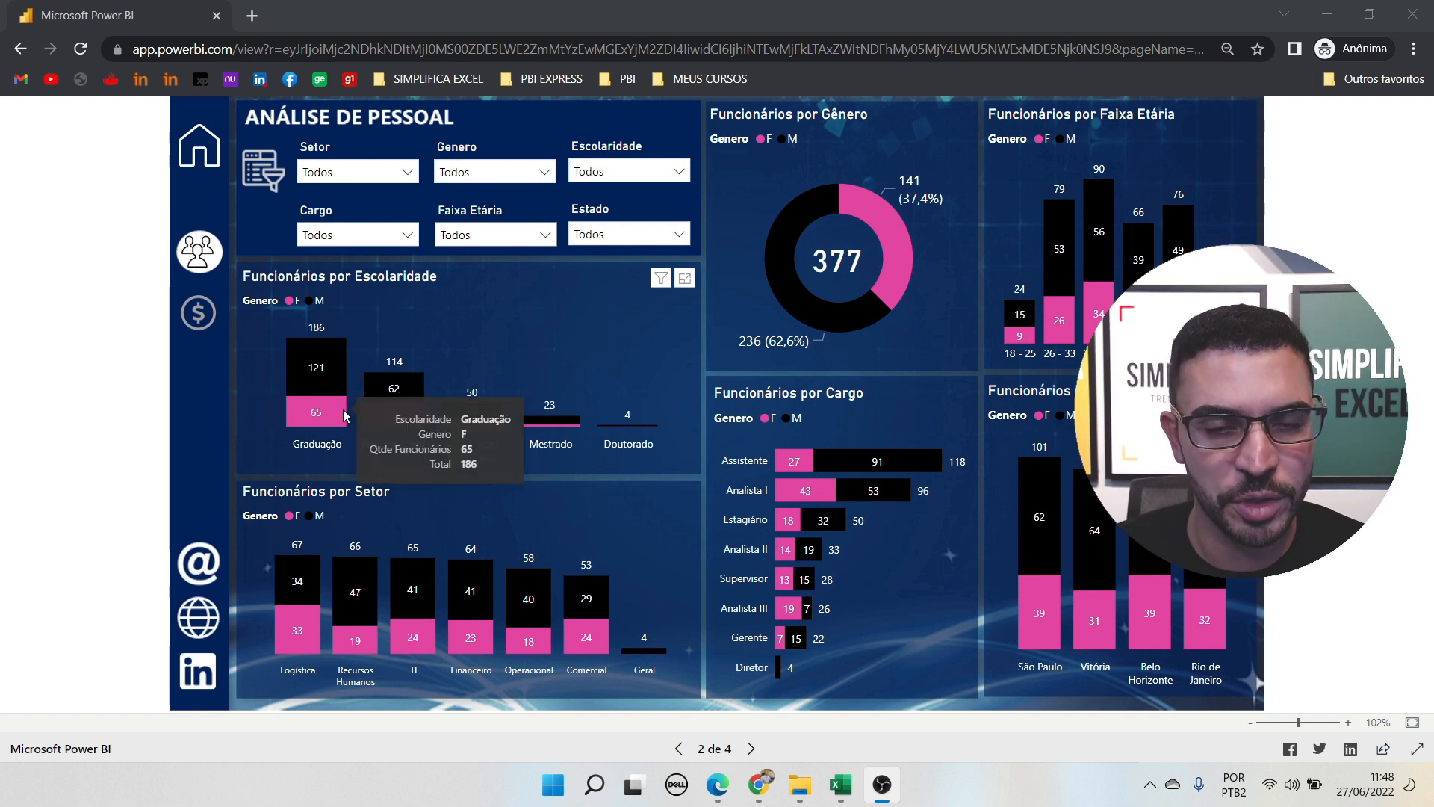
mouse_move(327, 358)
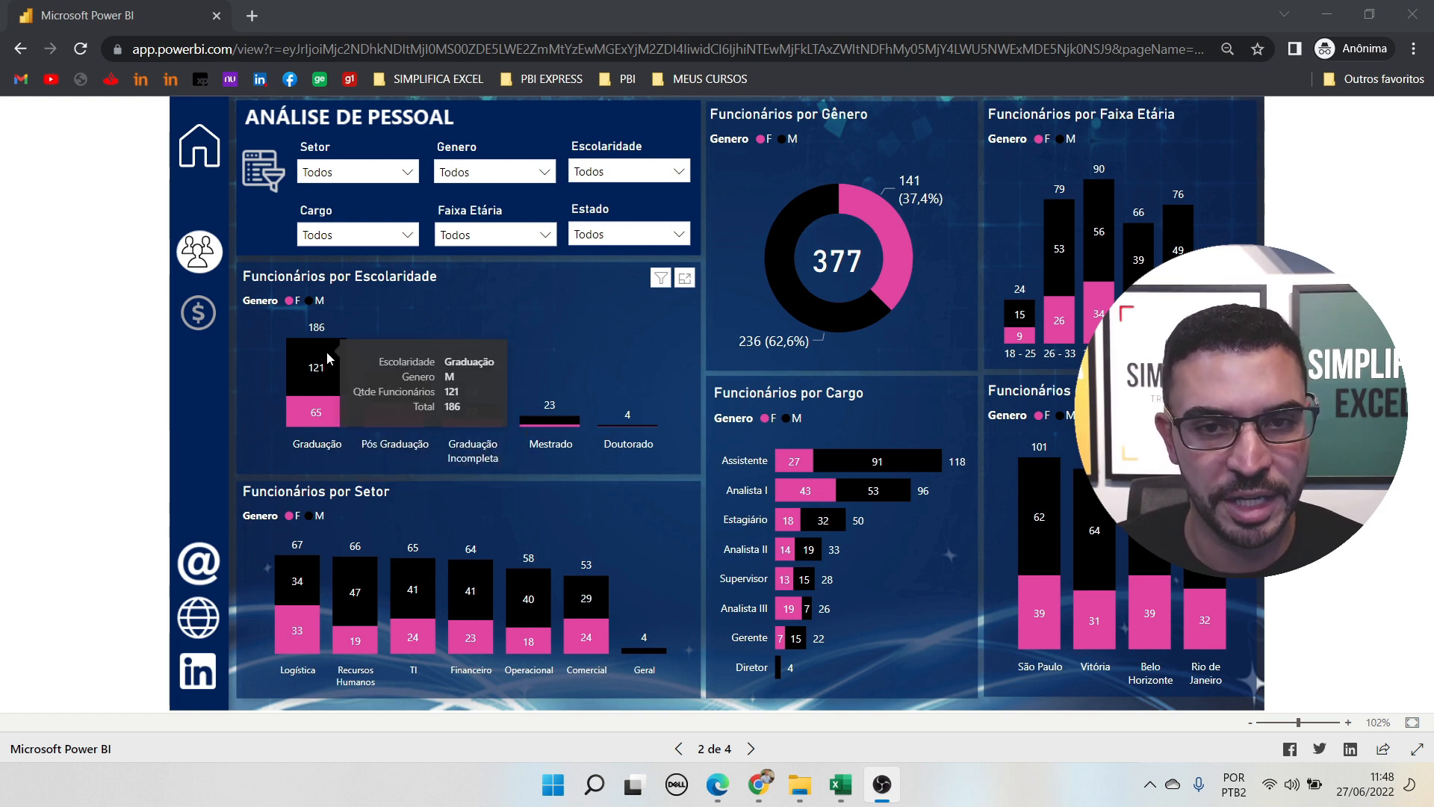
click(197, 312)
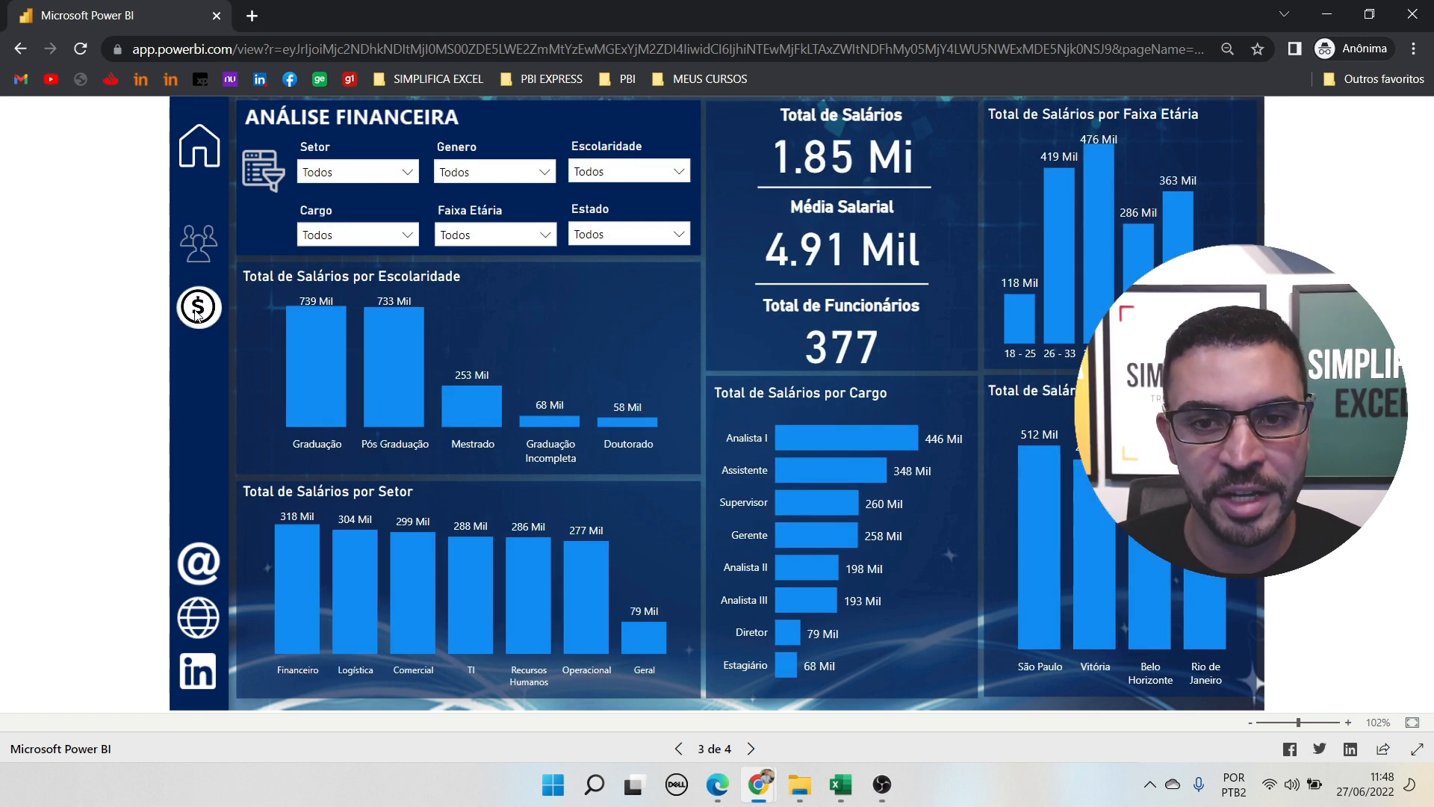
click(209, 256)
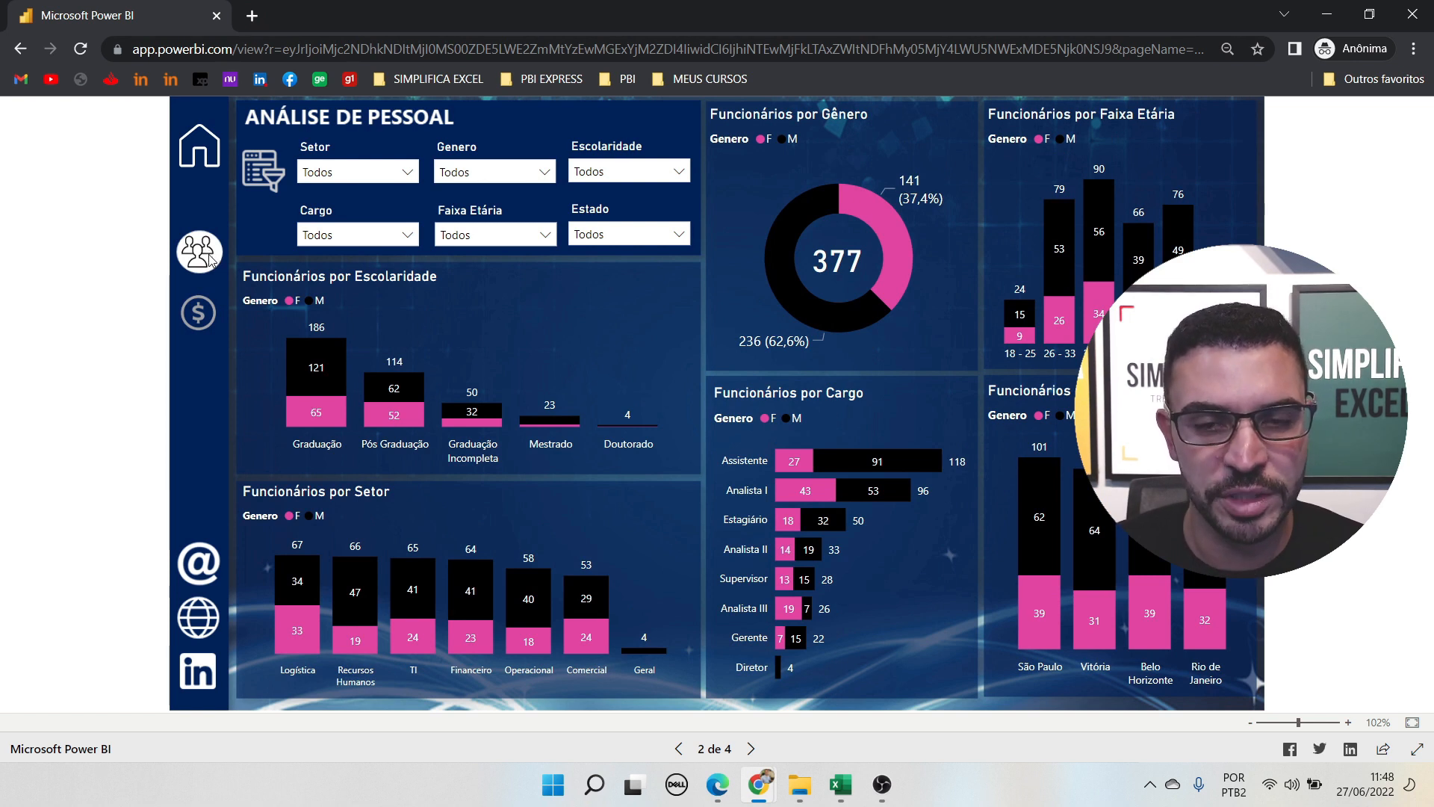
click(215, 309)
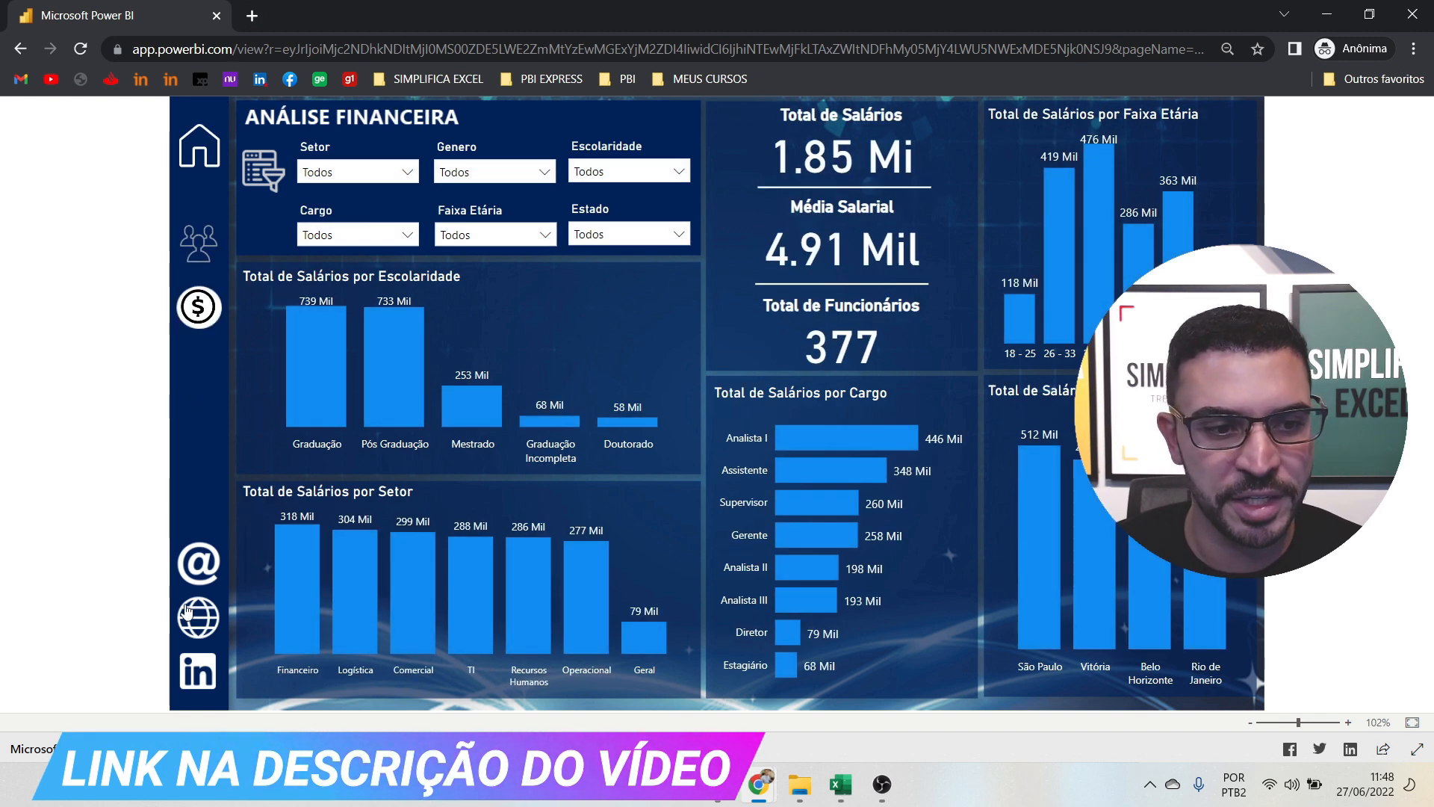
click(200, 571)
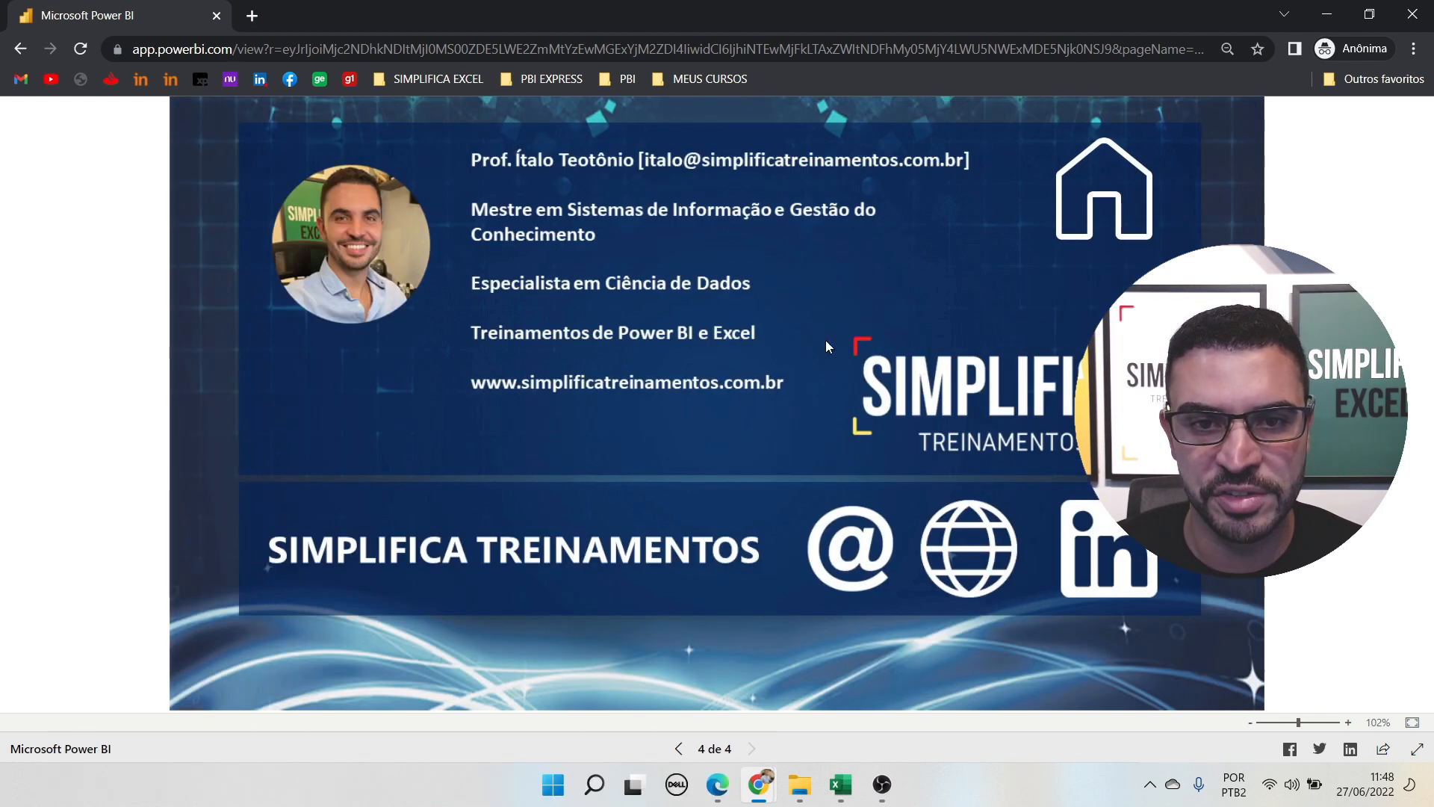
click(1148, 174)
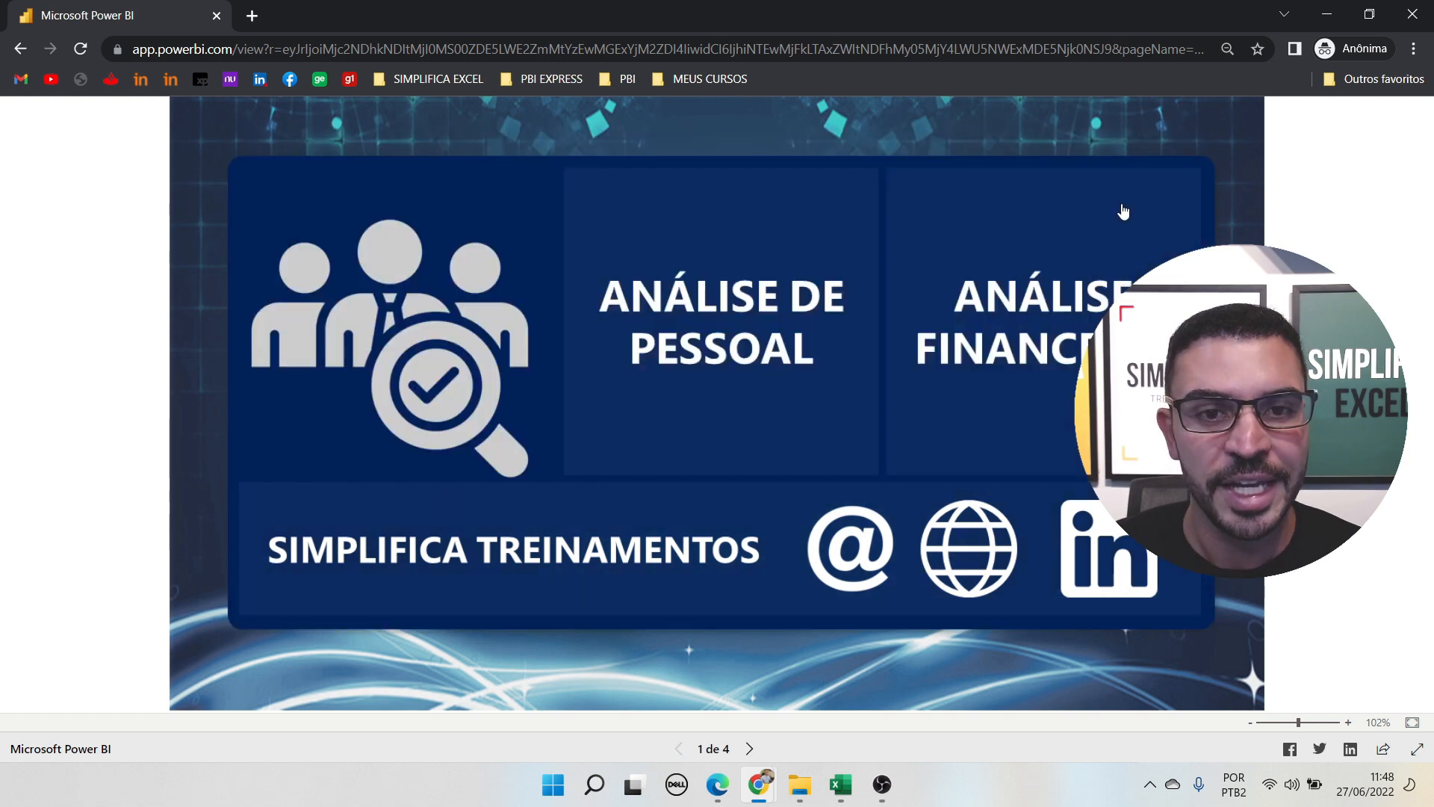
click(803, 350)
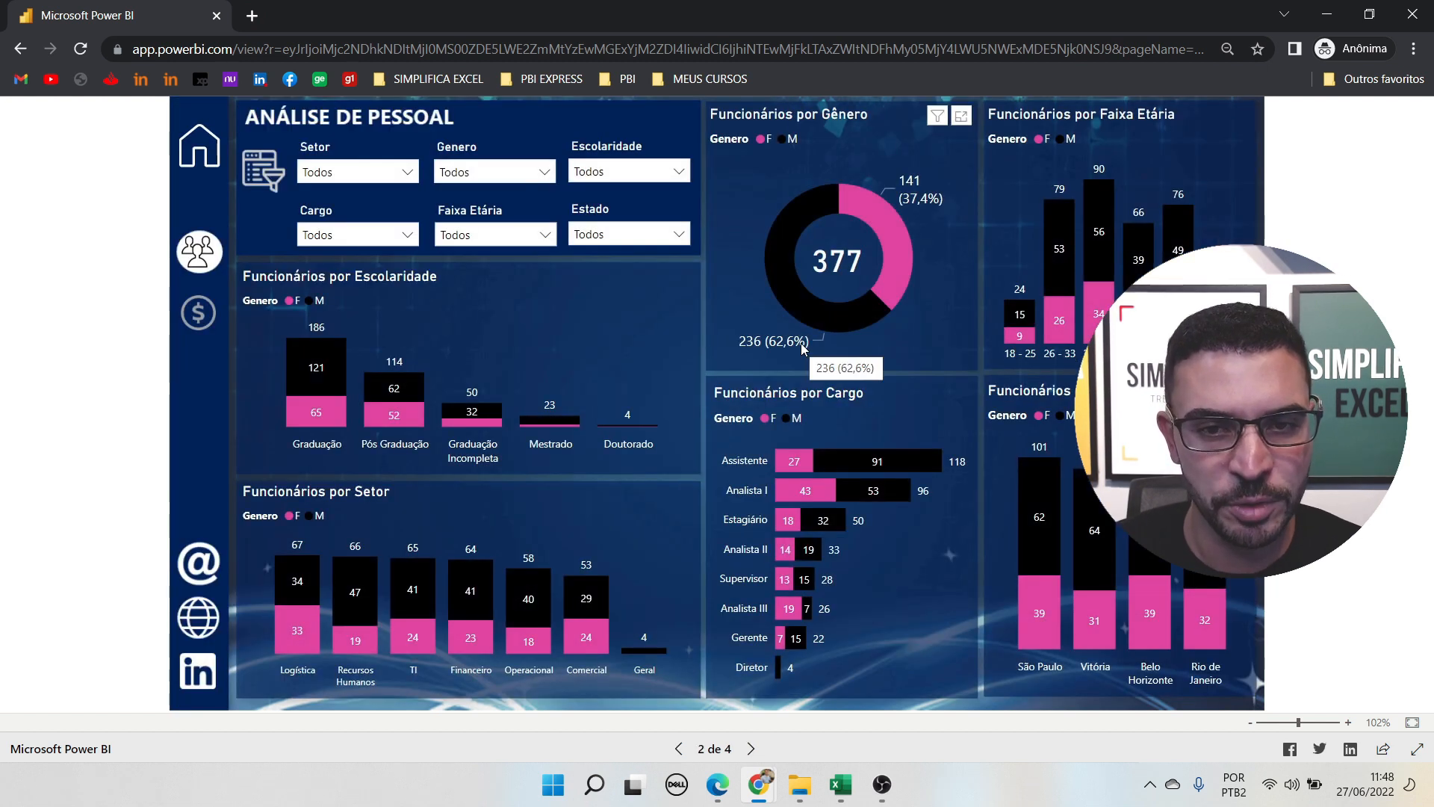